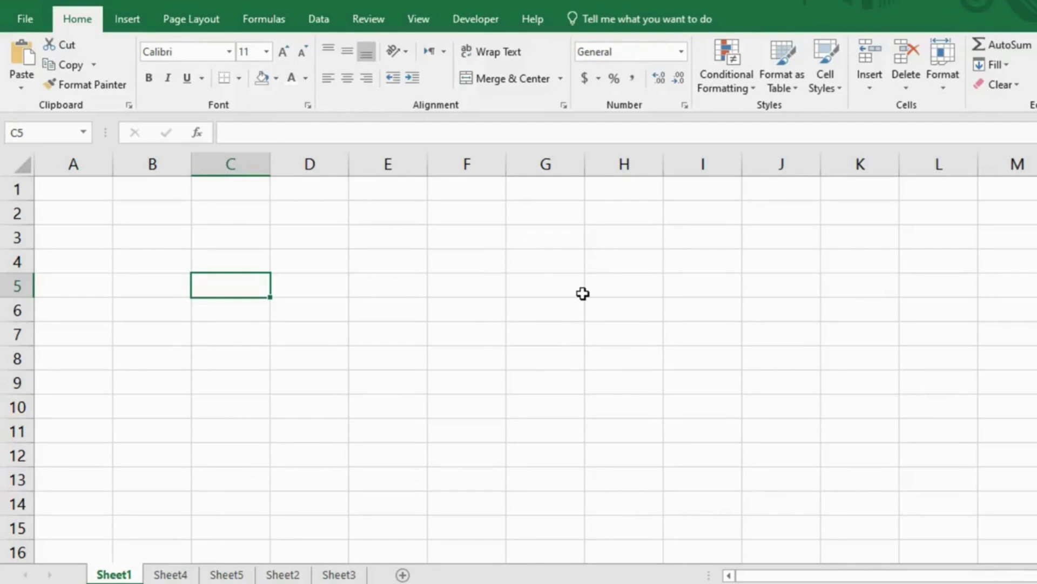
Step: Add a comment to C5 without the author label, typing 'The amount is not co'
click(344, 280)
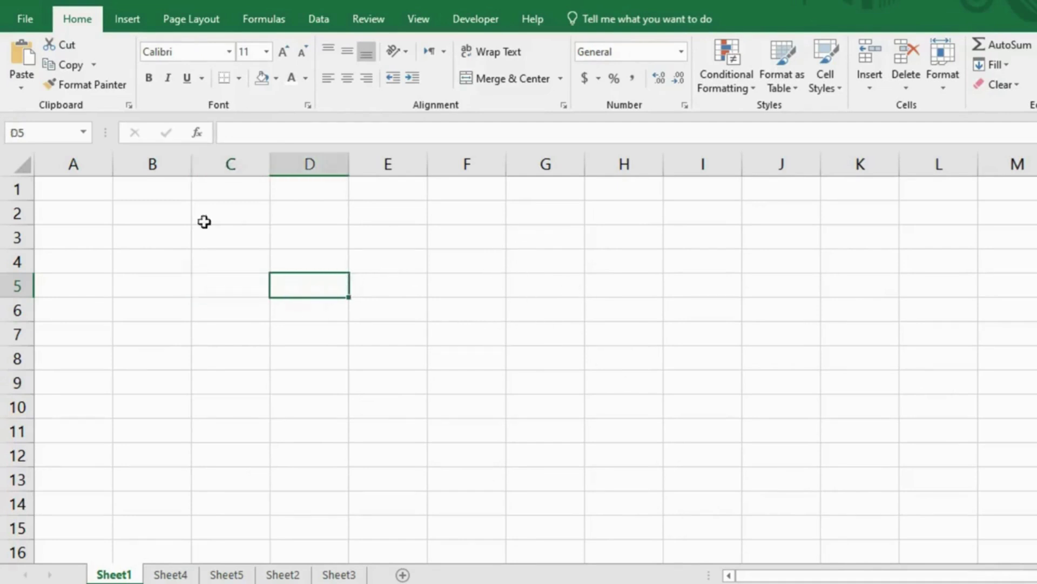
click(222, 280)
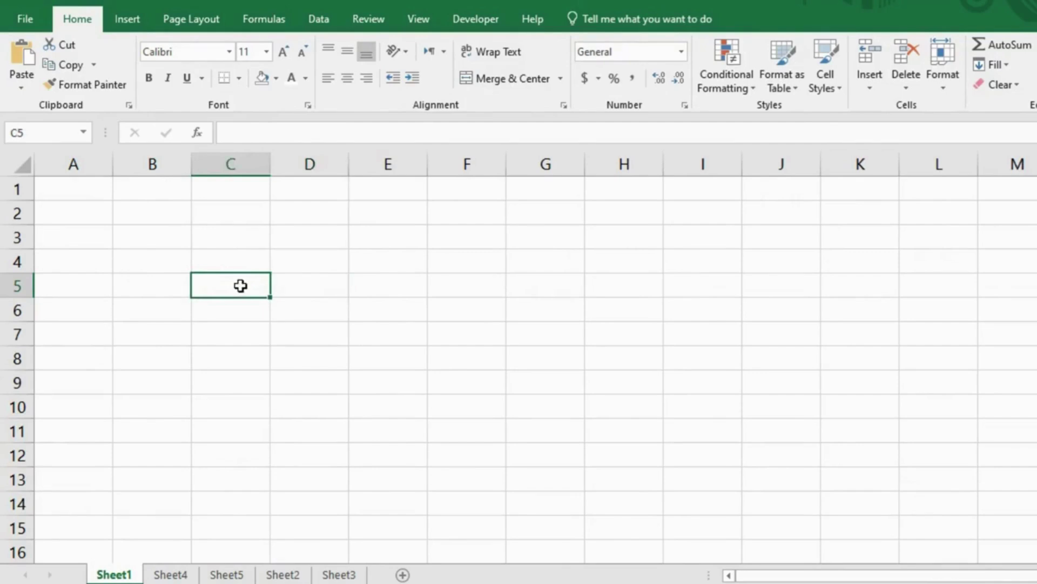
key(shift+F2)
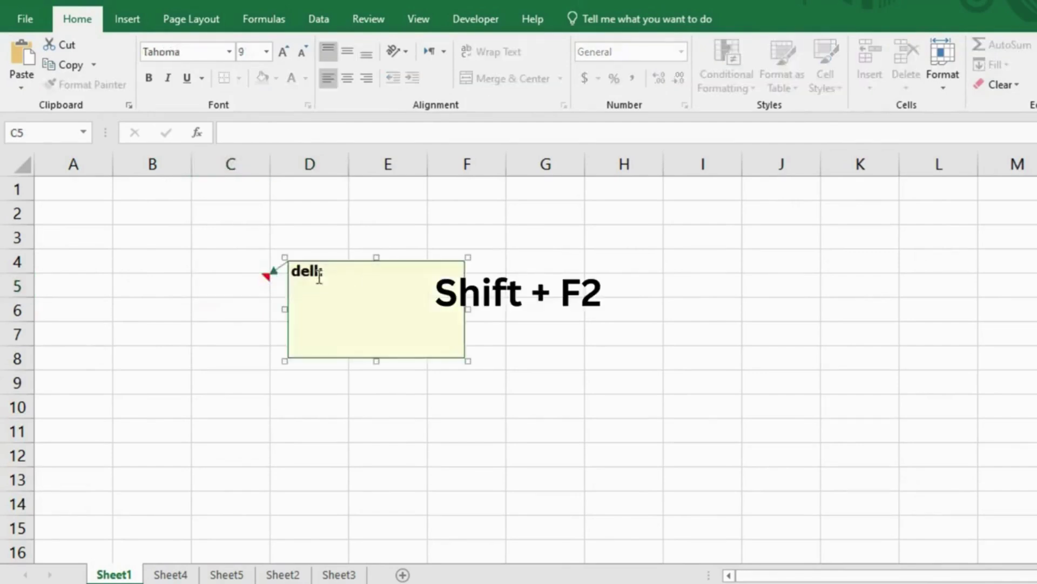
drag(336, 274, 293, 277)
key(BackSpace)
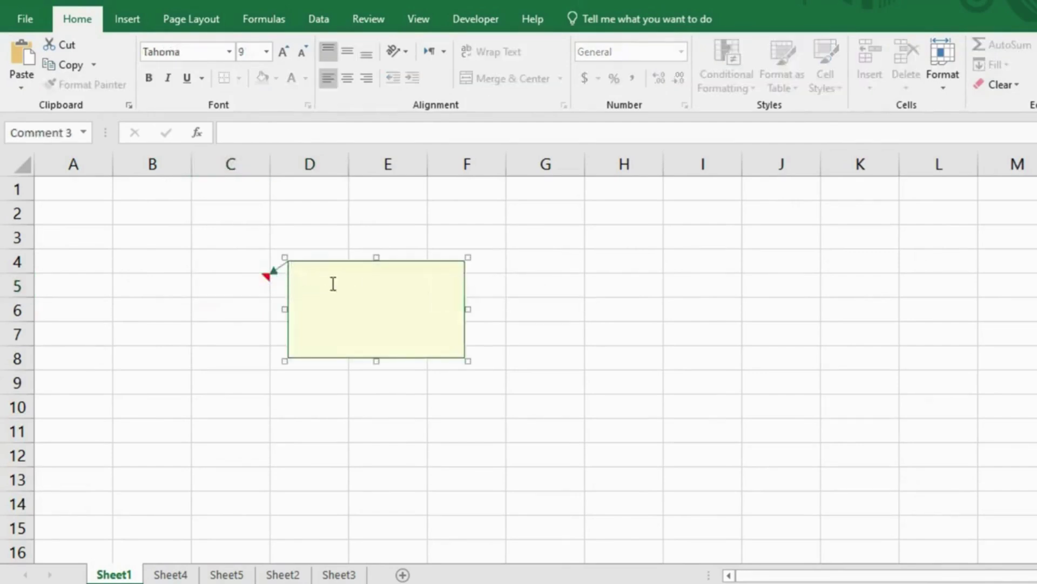
text(The amount is not)
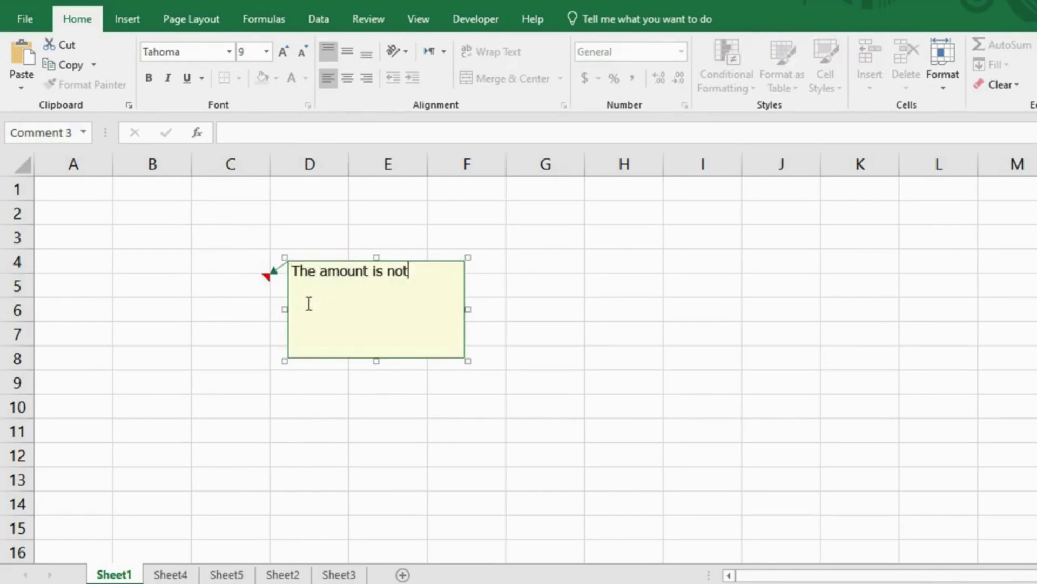
text( correct)
Step: On Sheet3, highlight duplicate names in C4:E13 with Light Red Fill and Dark Red Text
click(298, 238)
click(346, 576)
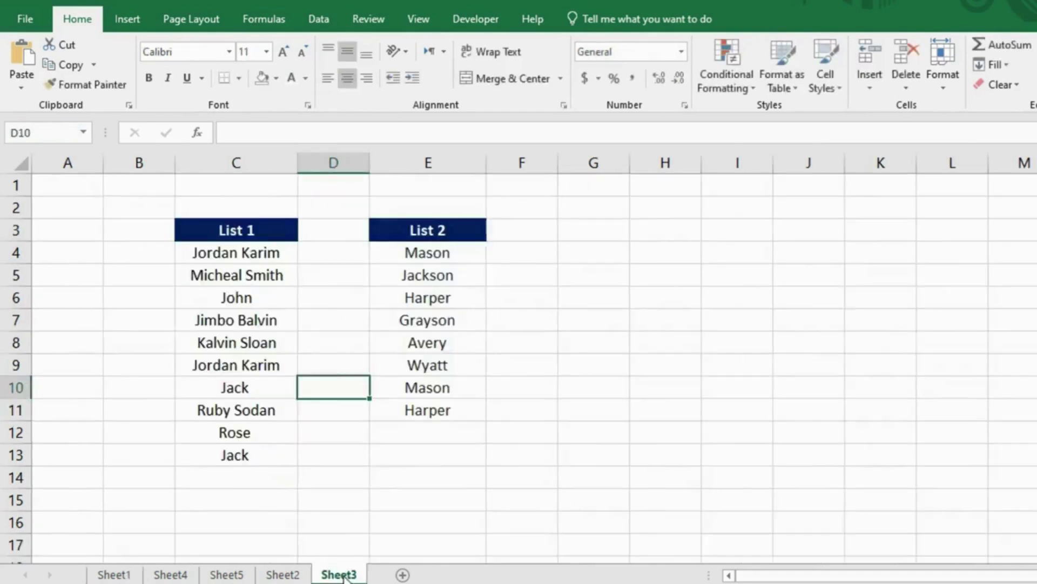
click(324, 269)
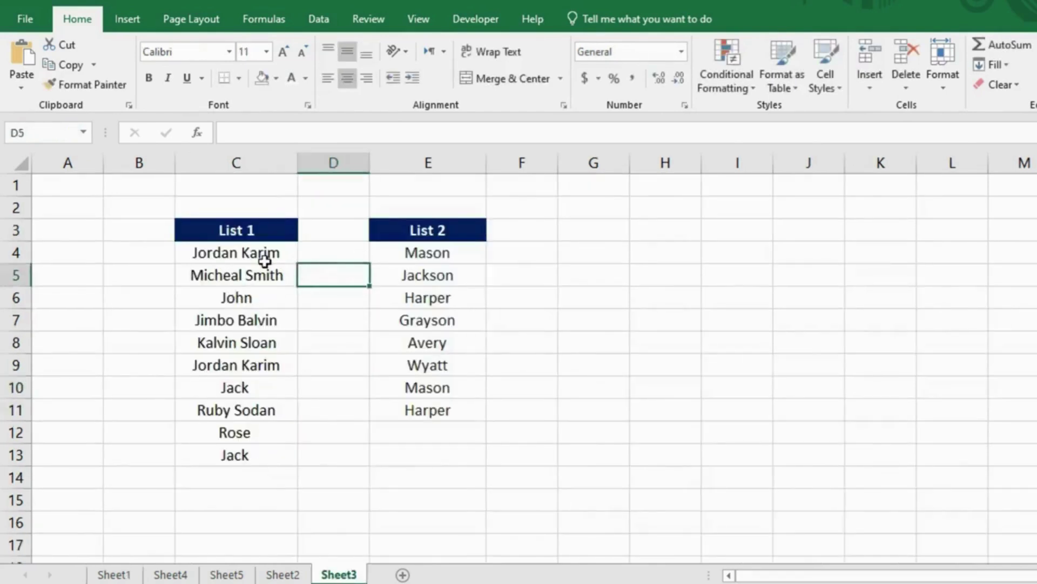
drag(265, 262, 432, 459)
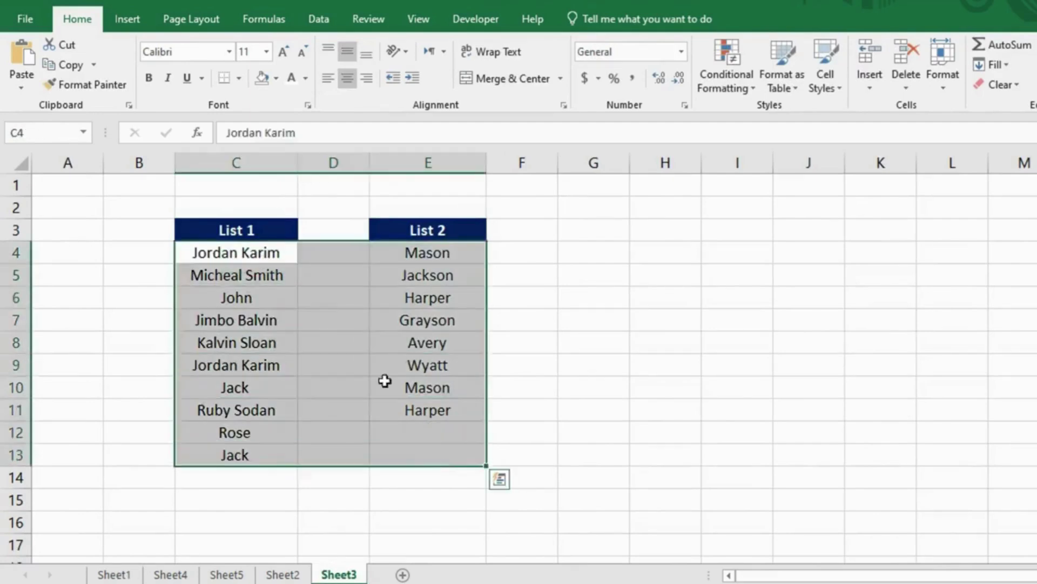
click(735, 73)
mouse_move(786, 129)
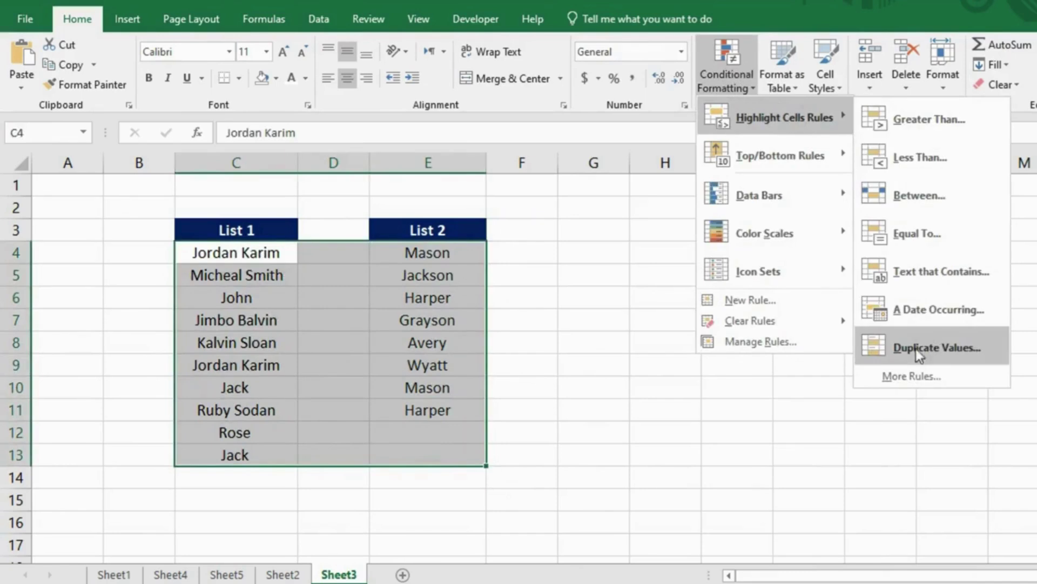
click(952, 346)
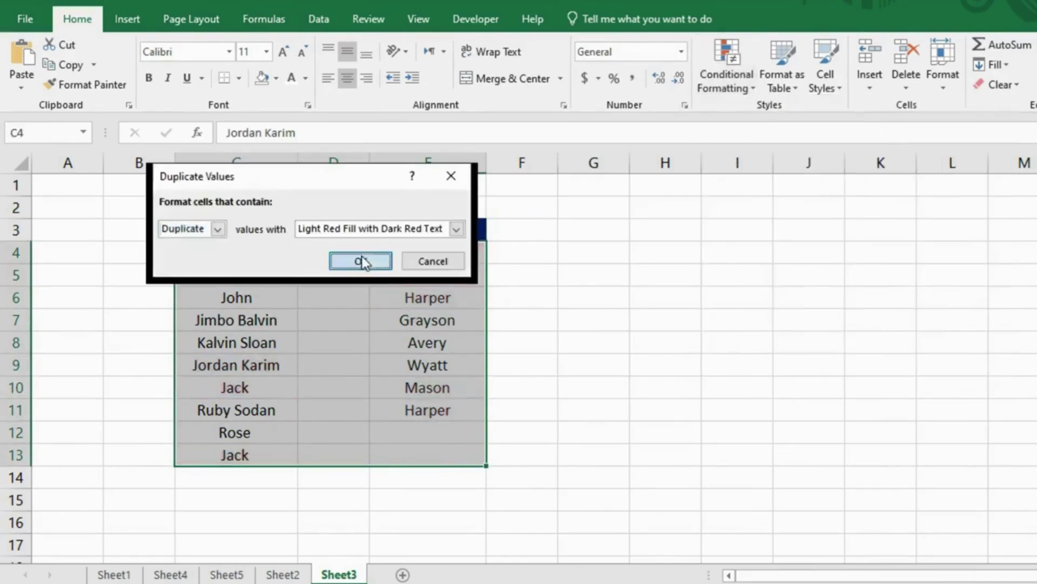
click(360, 259)
click(361, 332)
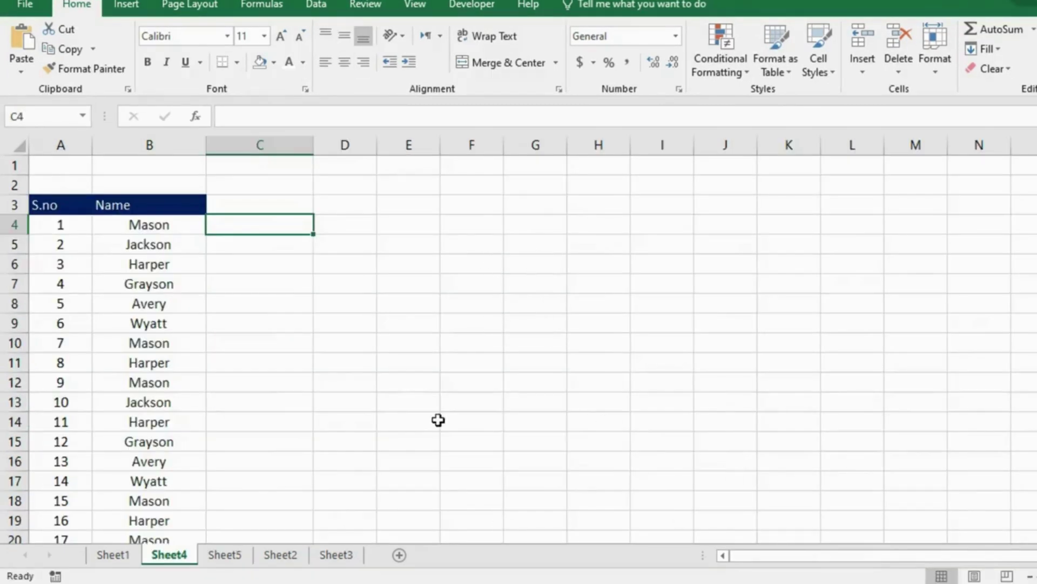
click(174, 225)
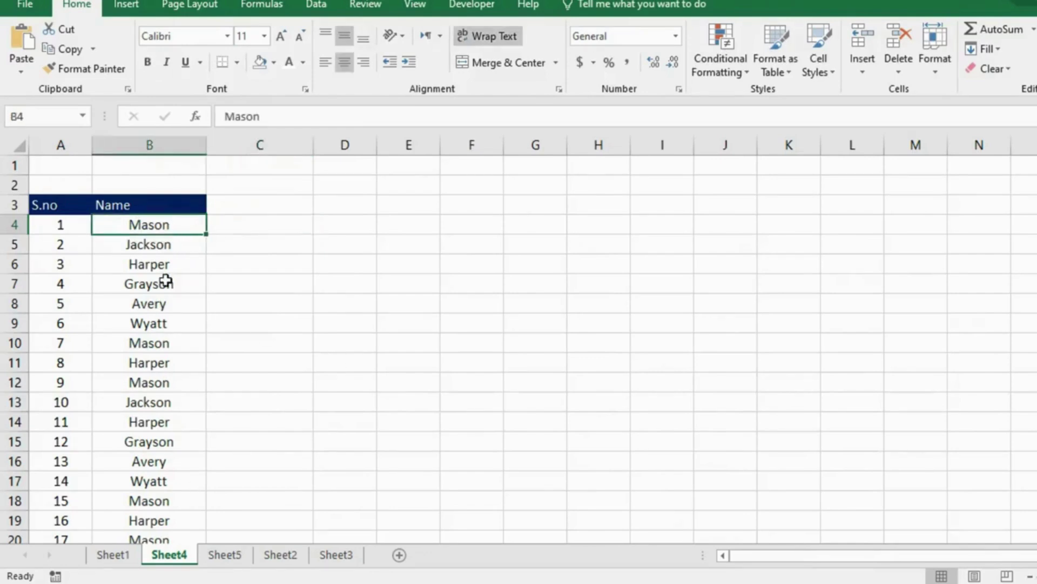
click(237, 223)
text(M)
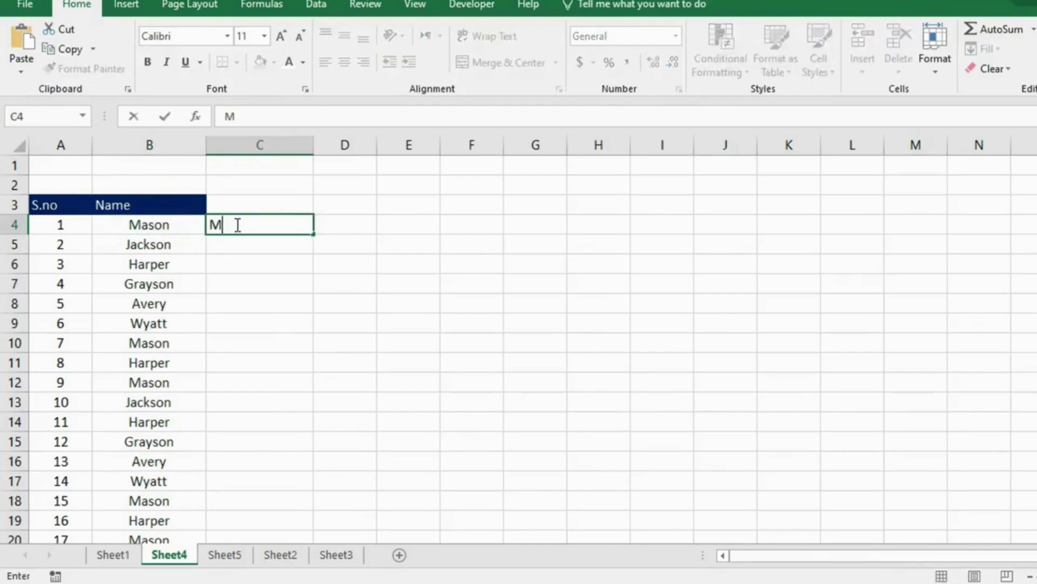
text(r.Mason)
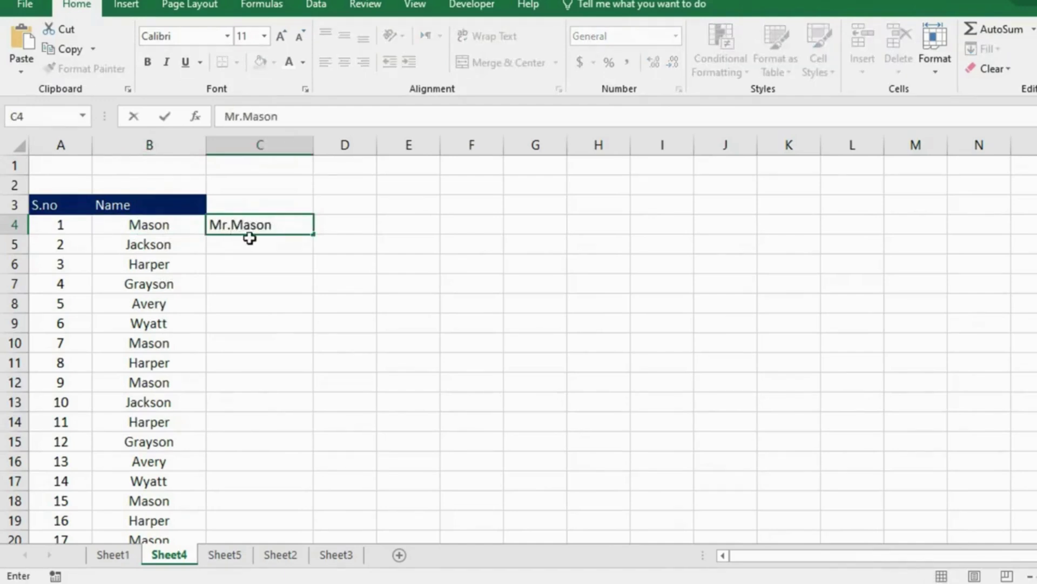
key(Return)
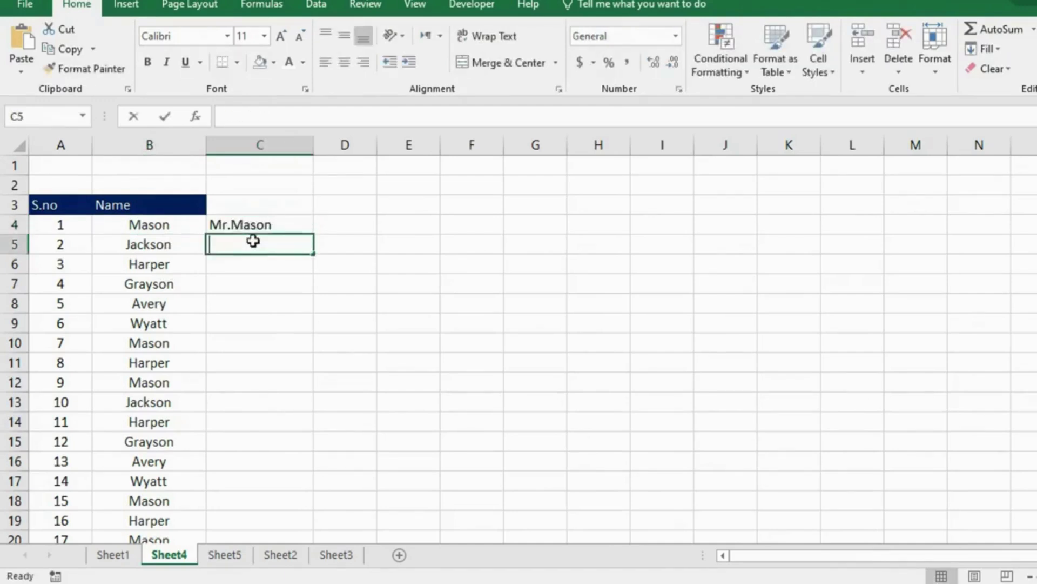
text(Mr.)
key(BackSpace)
key(BackSpace)
key(BackSpace)
key(BackSpace)
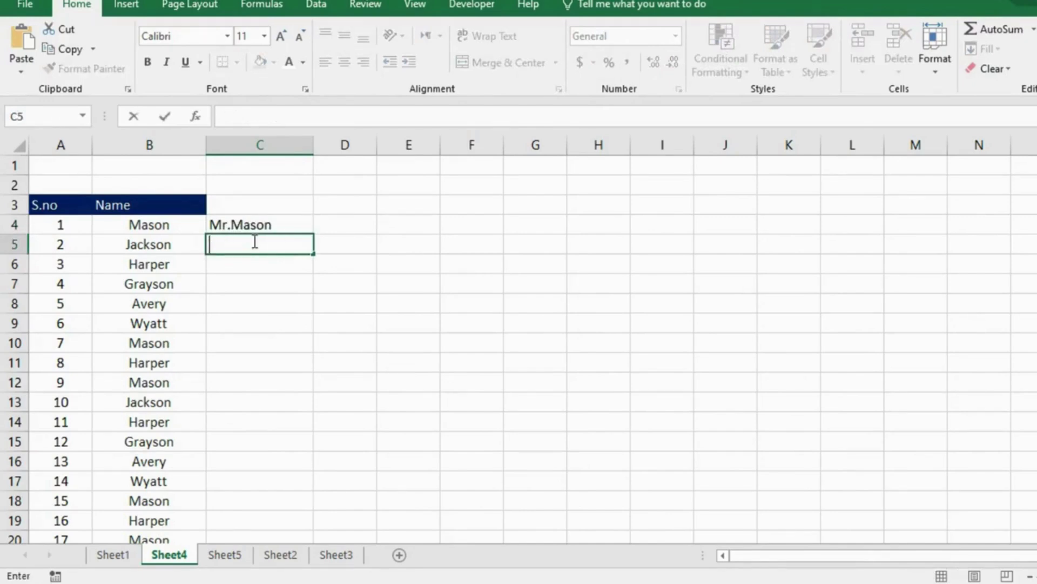
key(Escape)
key(Up)
key(BackSpace)
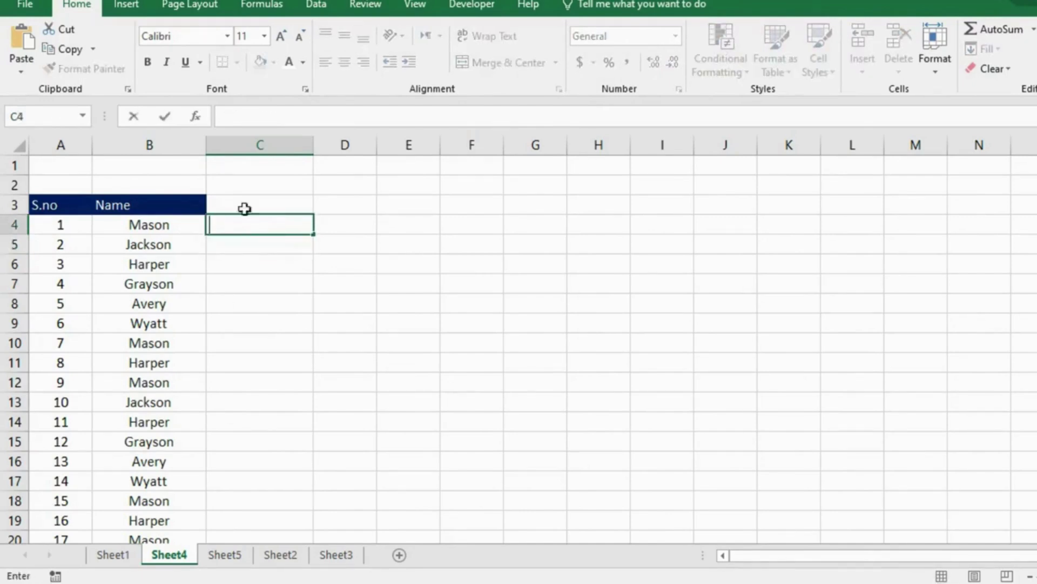
click(174, 289)
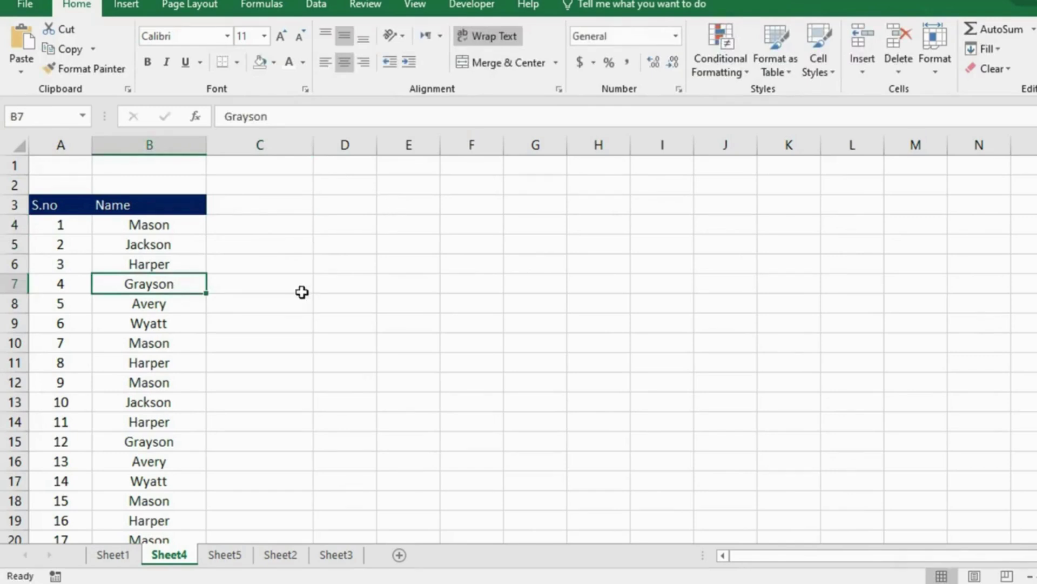
Step: Enter ="Mr. "&B4 in C4 and fill it down column C
click(242, 225)
text(=)
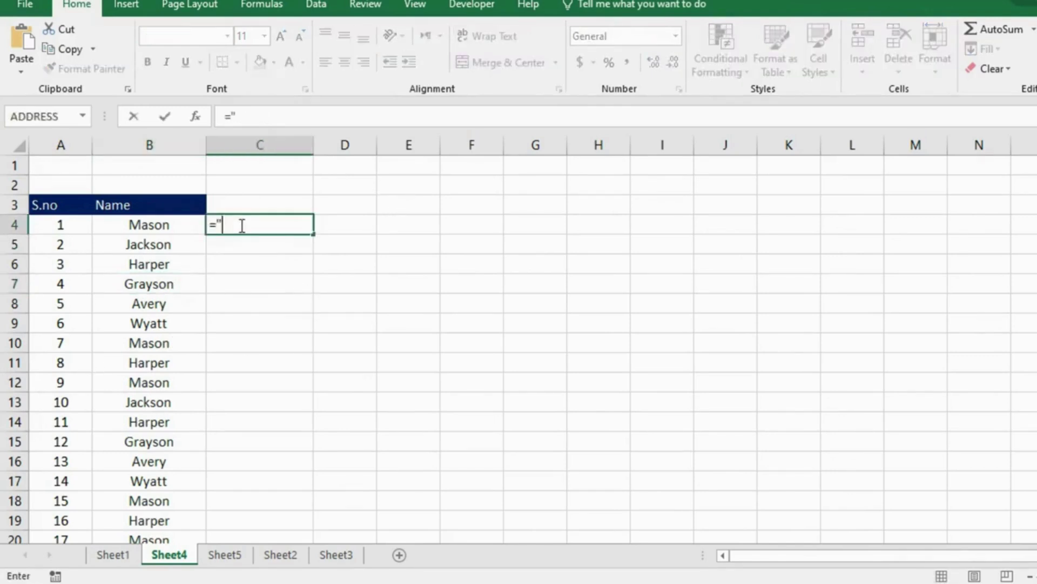
text("Mr. ")
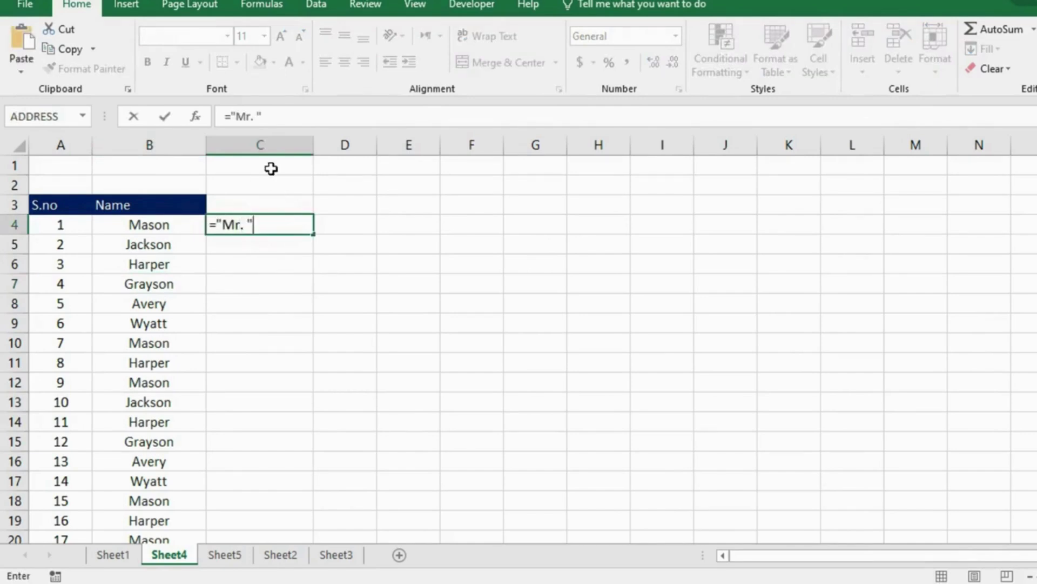
text(&)
click(171, 225)
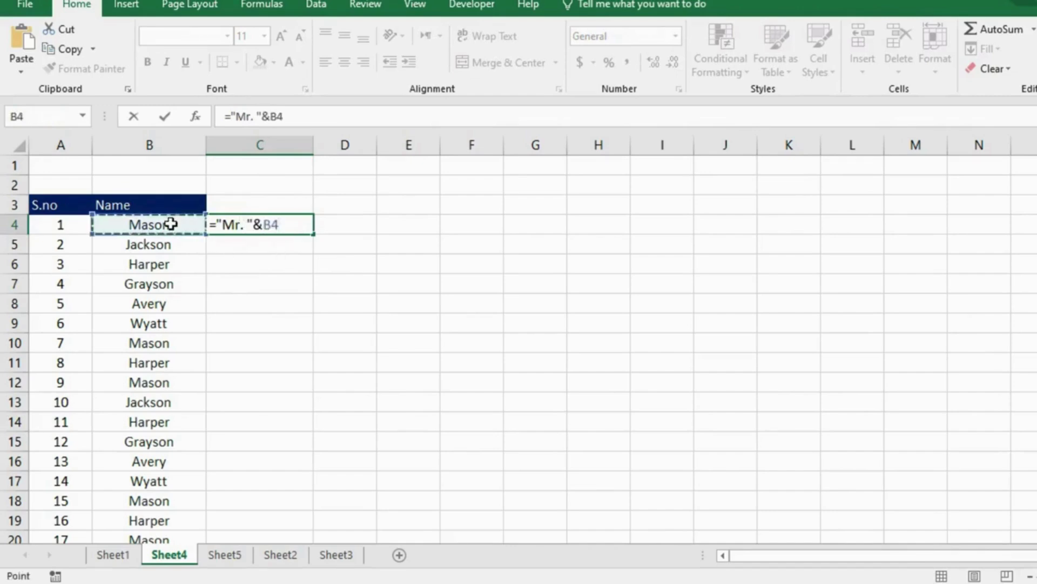
key(Return)
click(274, 225)
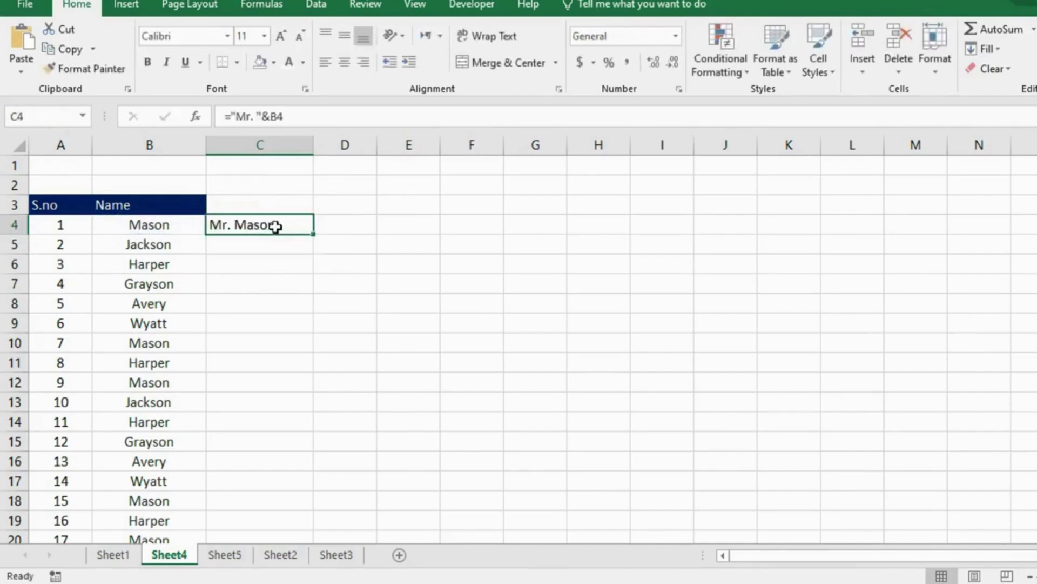
drag(312, 235, 282, 508)
scroll(315, 285, up, 5)
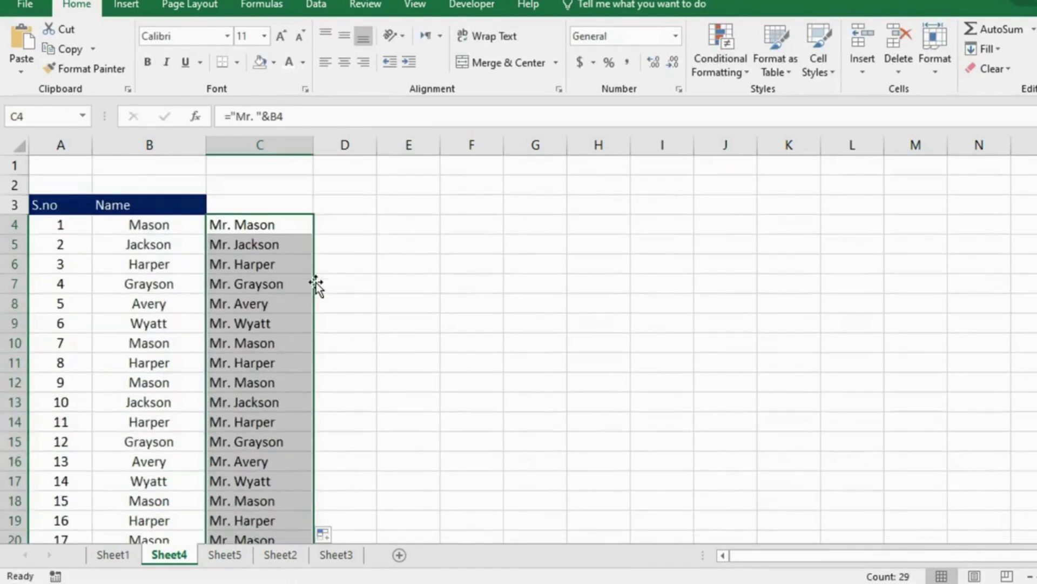
Step: Change C4's prefix from Mr. to Sir. and fill the formula down to C19
double_click(244, 225)
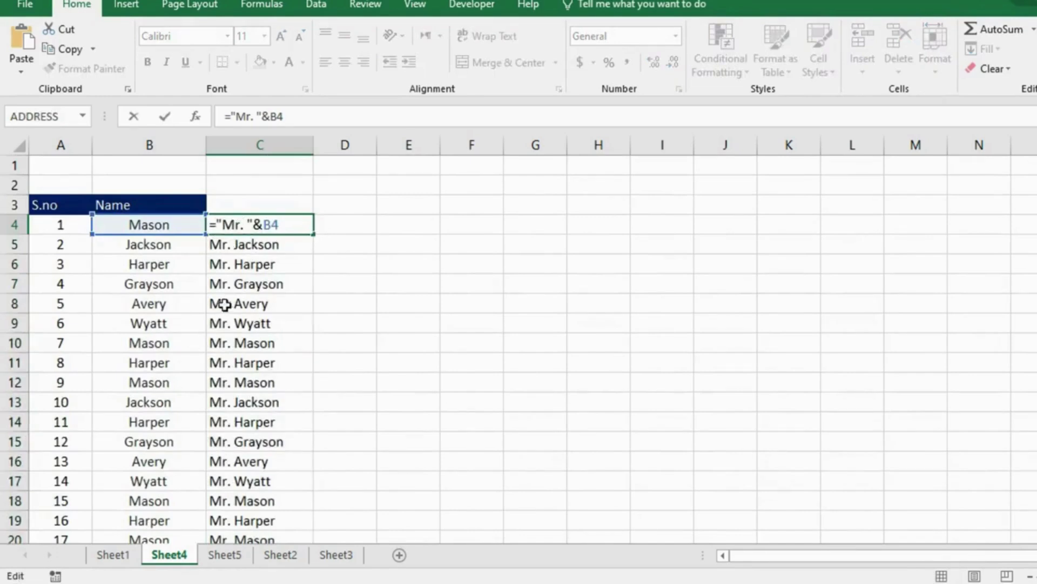
click(235, 225)
key(BackSpace)
key(BackSpace)
text(Sir)
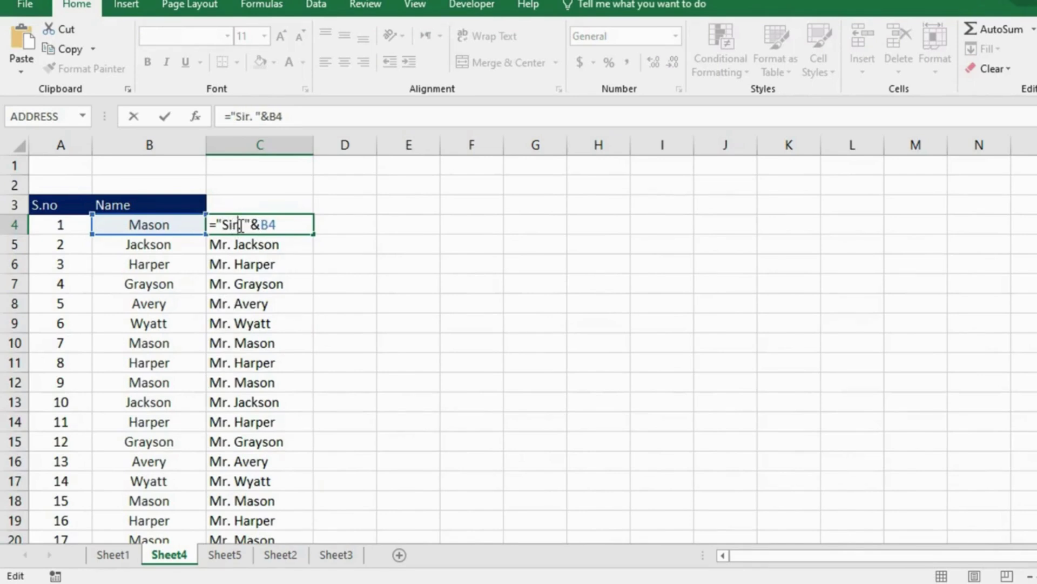
key(Return)
click(241, 224)
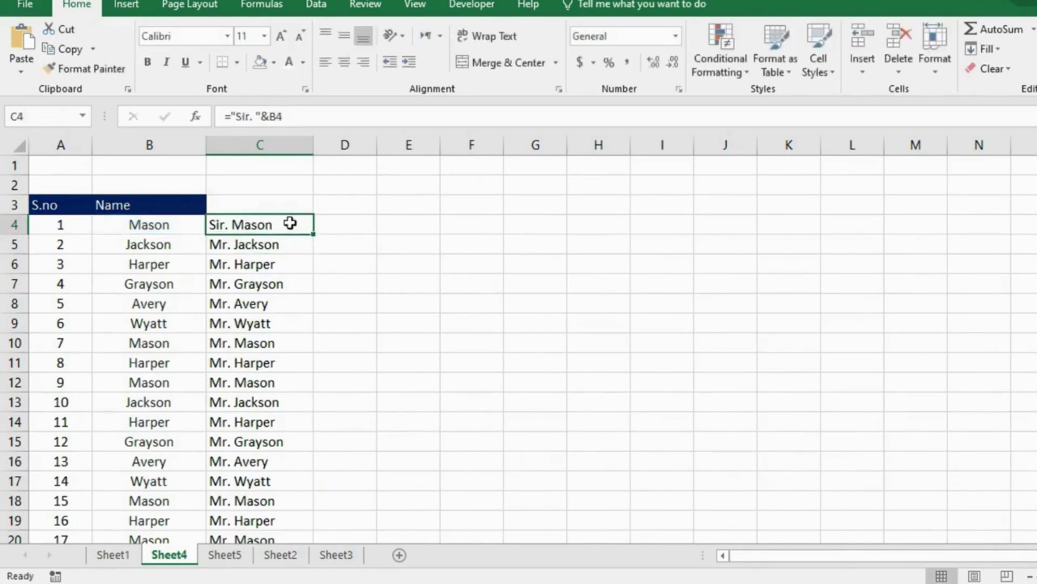
drag(313, 233, 303, 542)
click(262, 303)
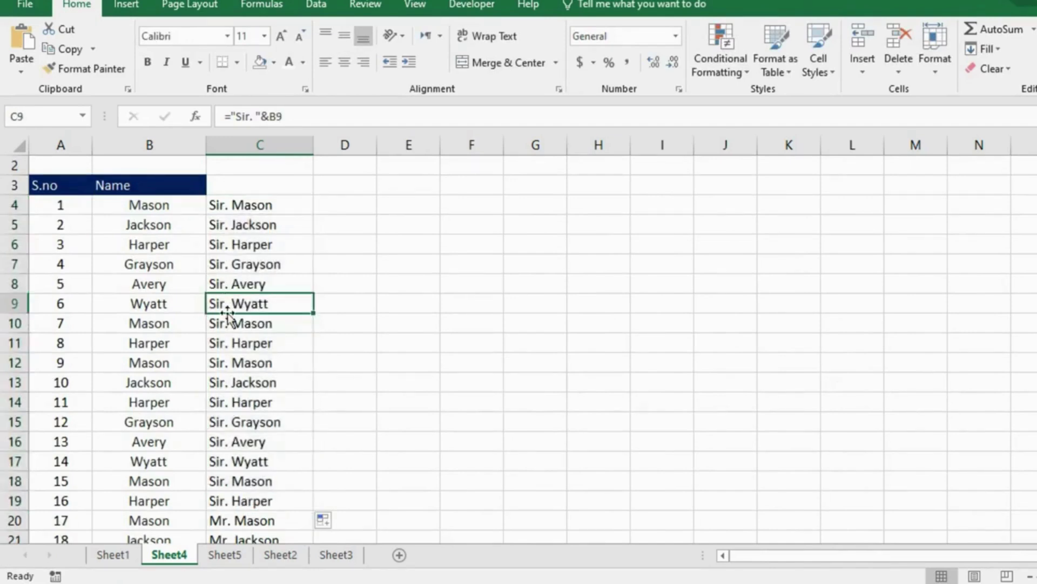
scroll(260, 386, up, 1)
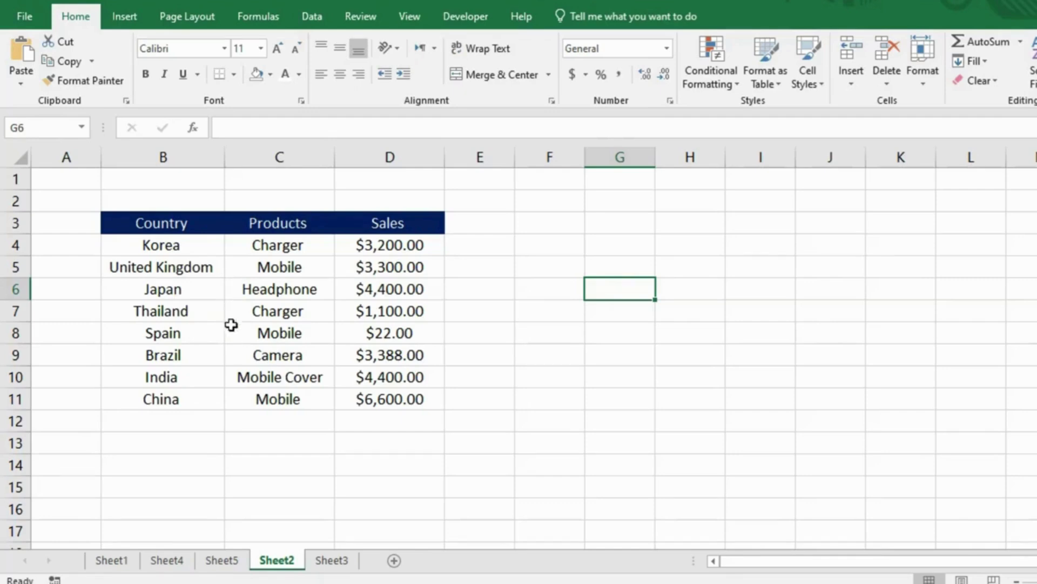
Step: Add a List data validation to G6 sourced from the Country names $B$4:$B$11
click(313, 16)
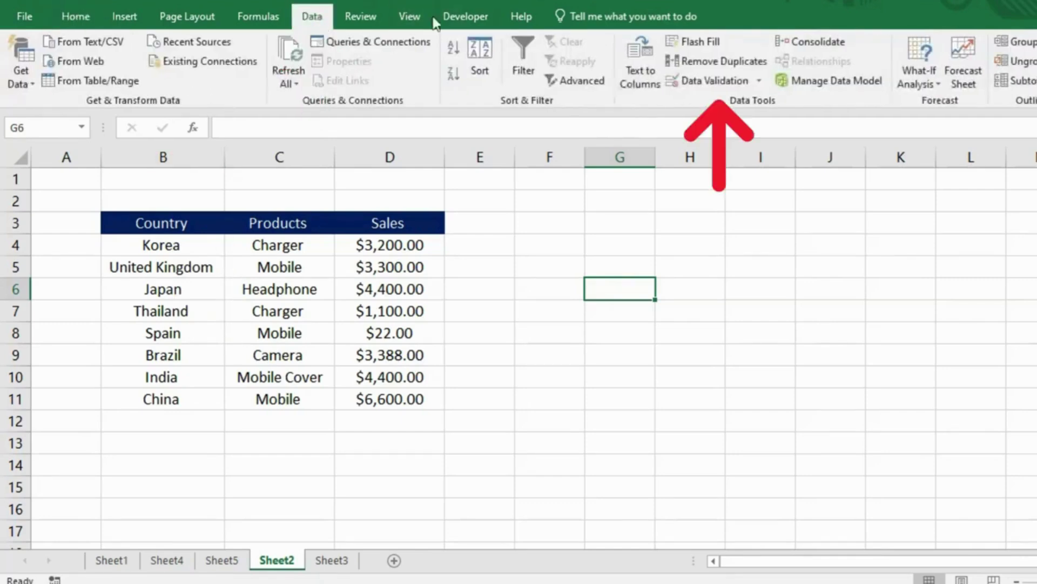
click(722, 80)
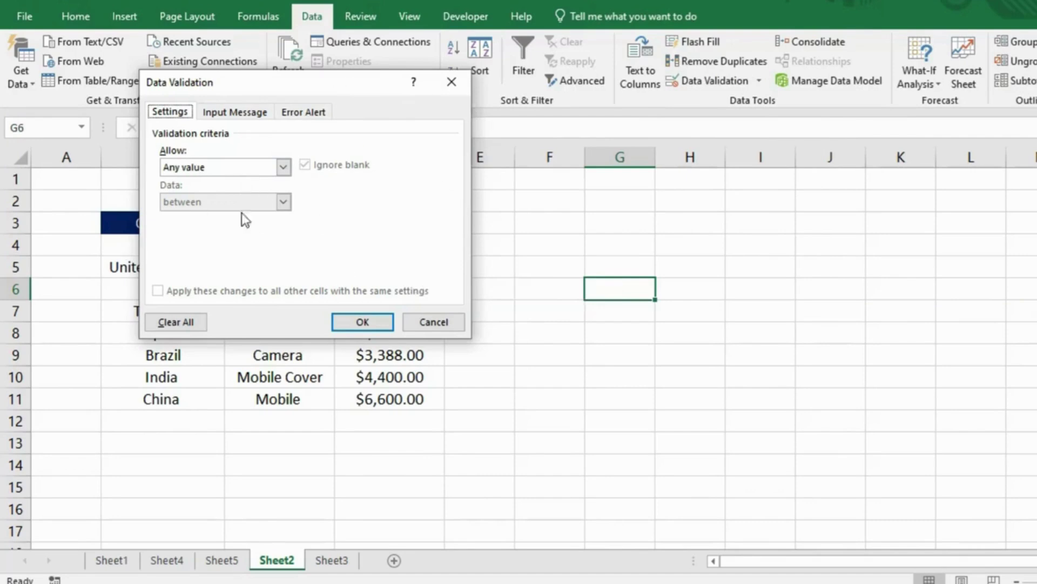
click(284, 167)
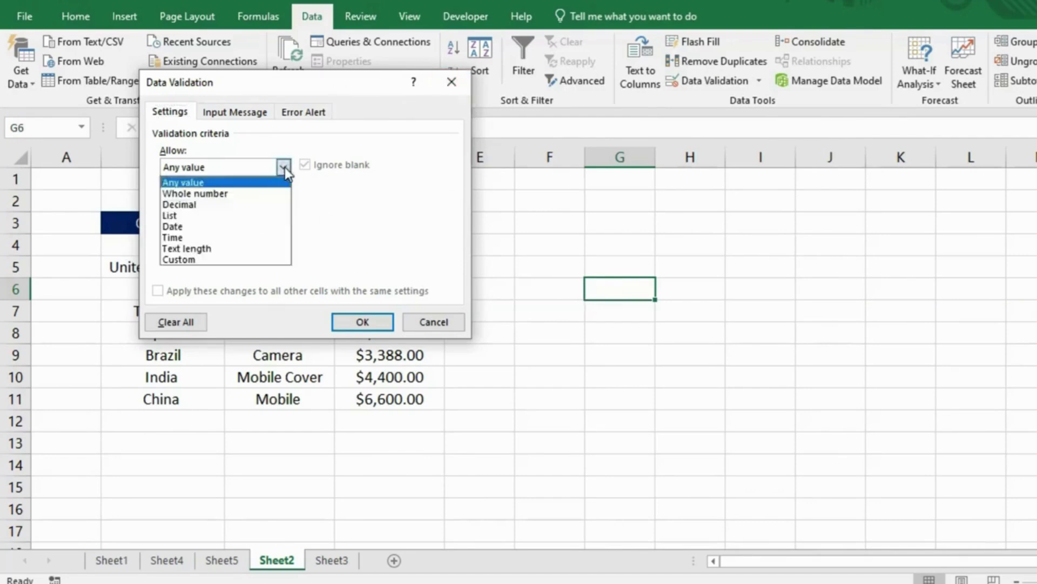
click(227, 211)
click(382, 235)
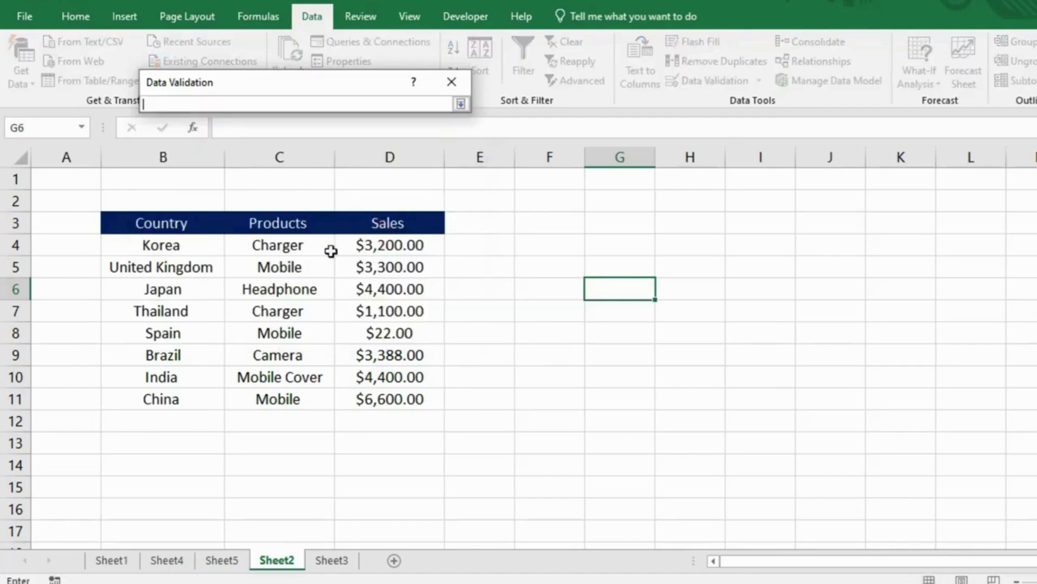
drag(195, 243, 177, 397)
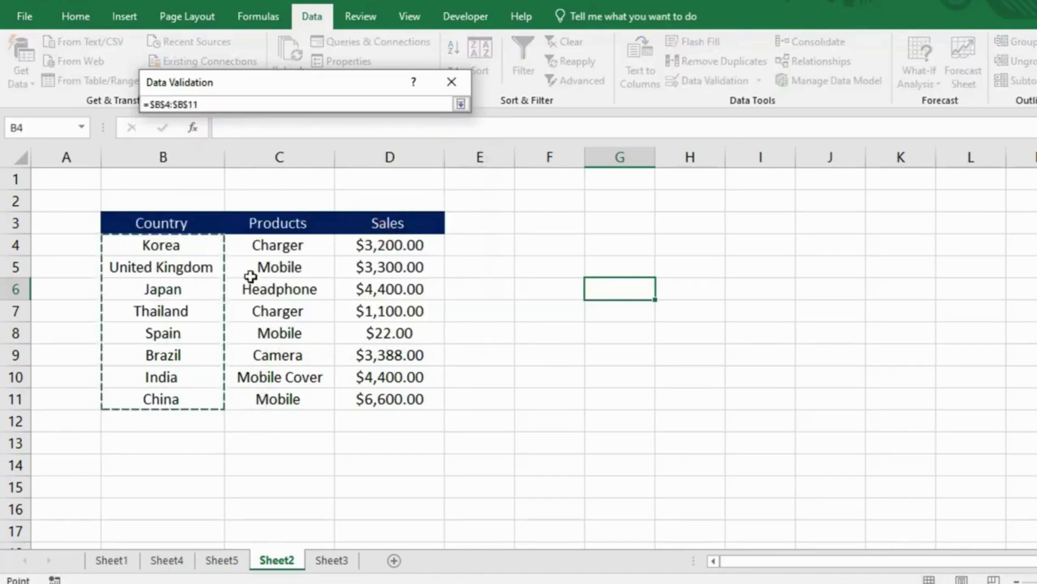
key(Return)
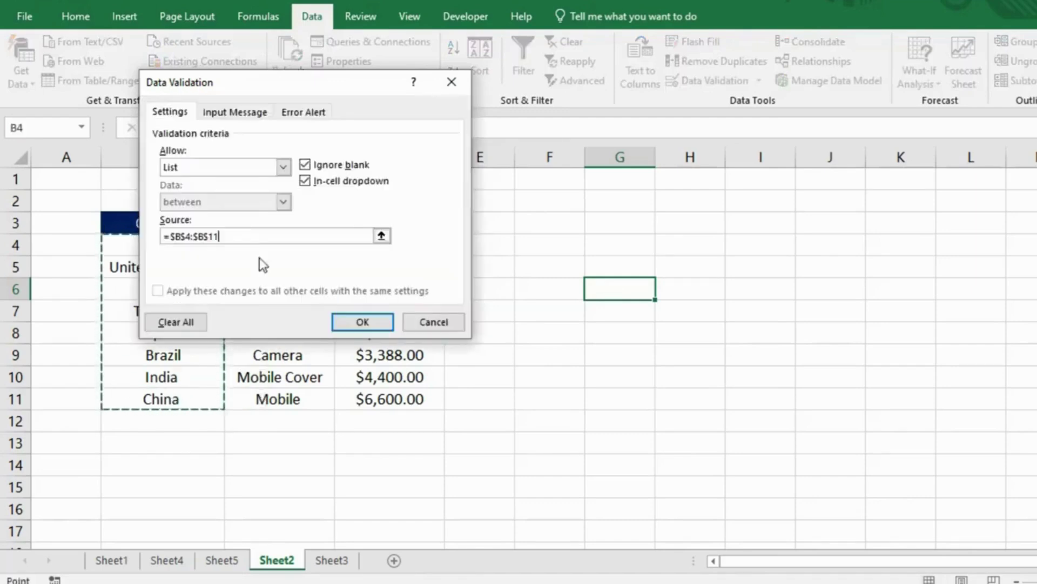
click(356, 320)
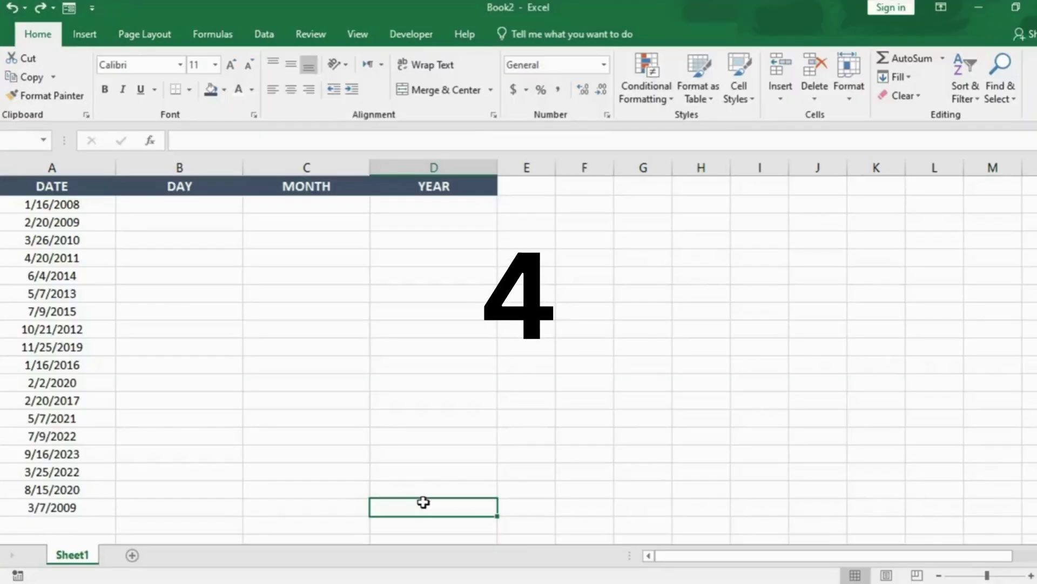
Step: Copy the DATE column's dates across into the DAY, MONTH and YEAR columns
click(77, 210)
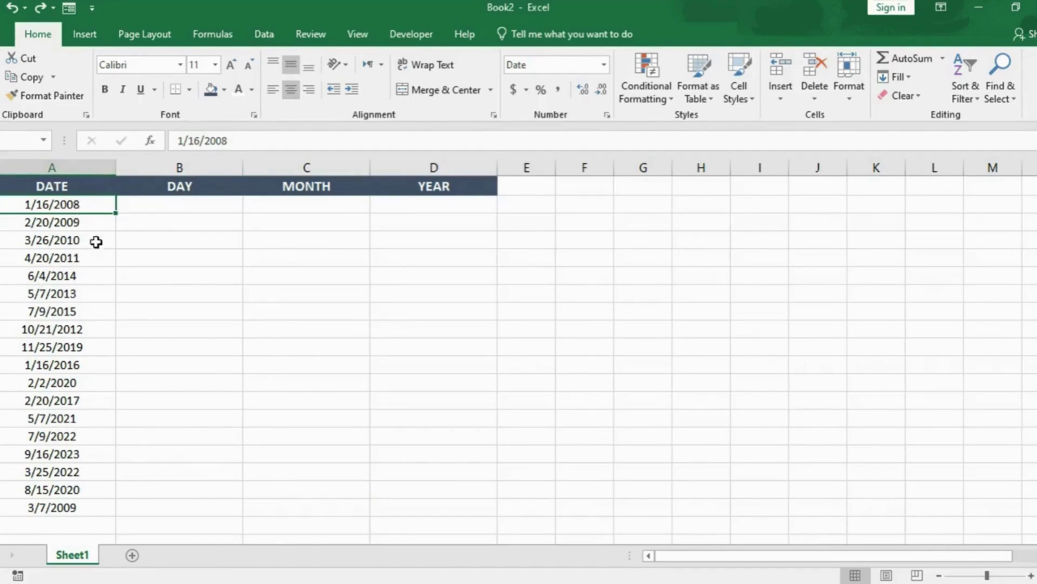
click(95, 241)
drag(81, 207, 60, 501)
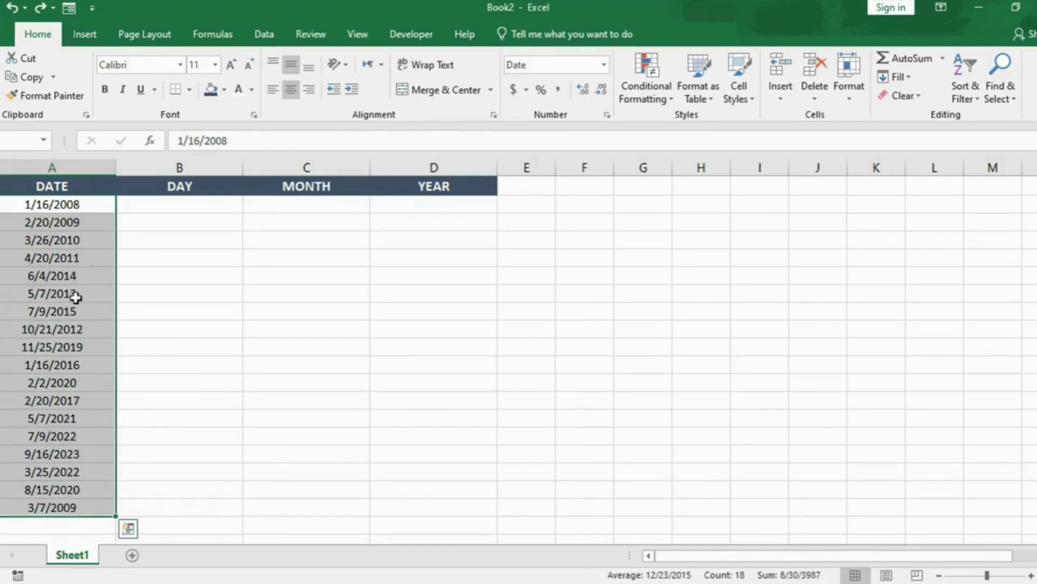
drag(116, 519, 436, 501)
click(229, 224)
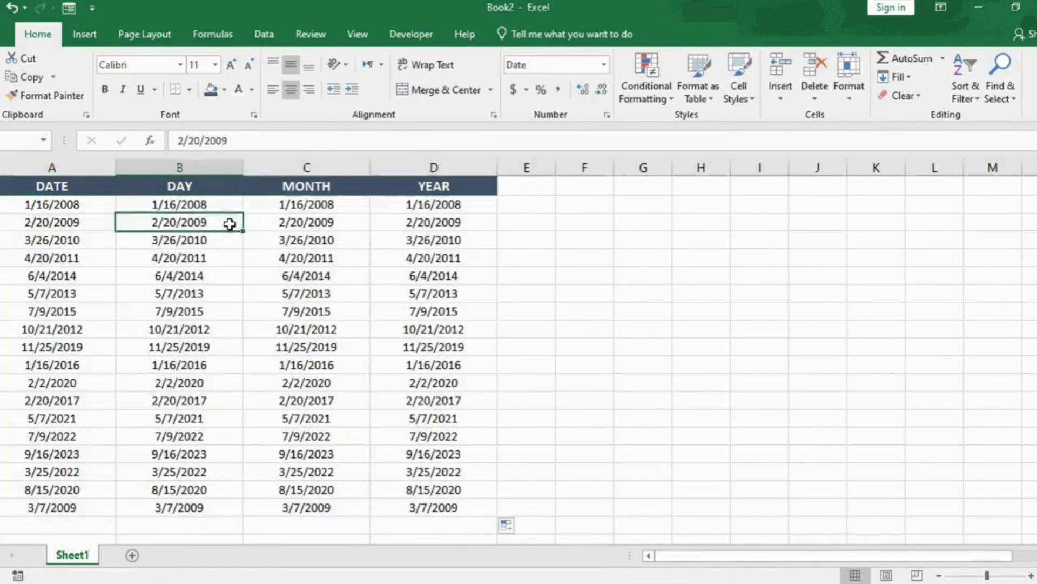
Step: Apply the custom format dddd to the DAY column to show weekday names
click(200, 206)
drag(200, 206, 195, 508)
key(ctrl+1)
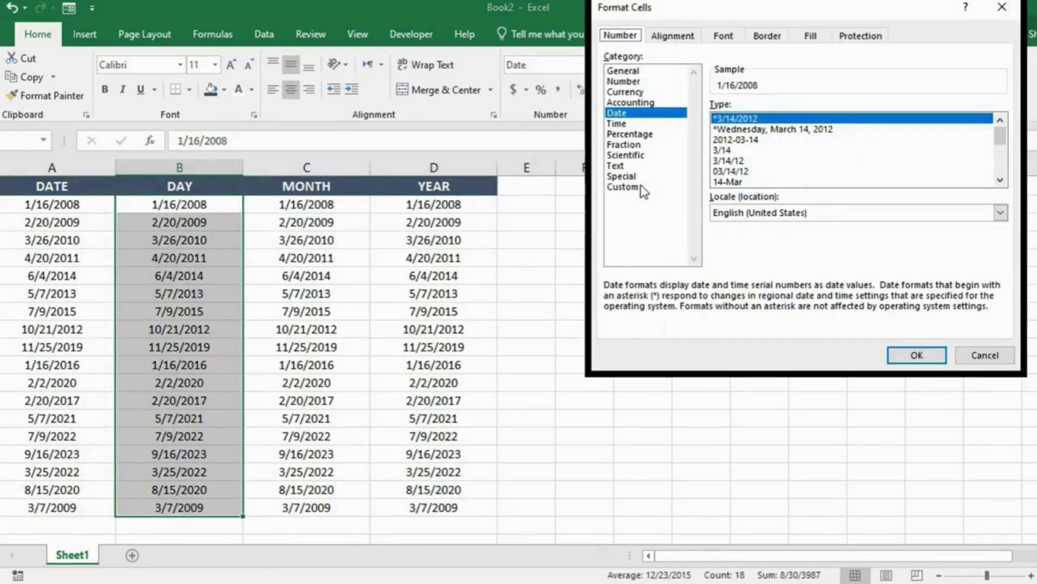
click(637, 188)
drag(757, 120, 704, 122)
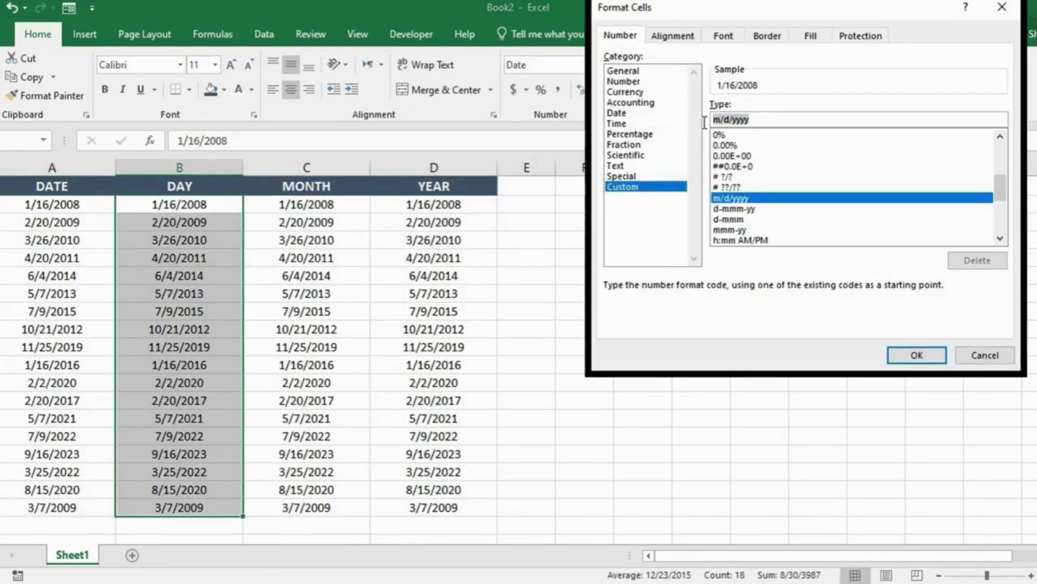
text(dddd)
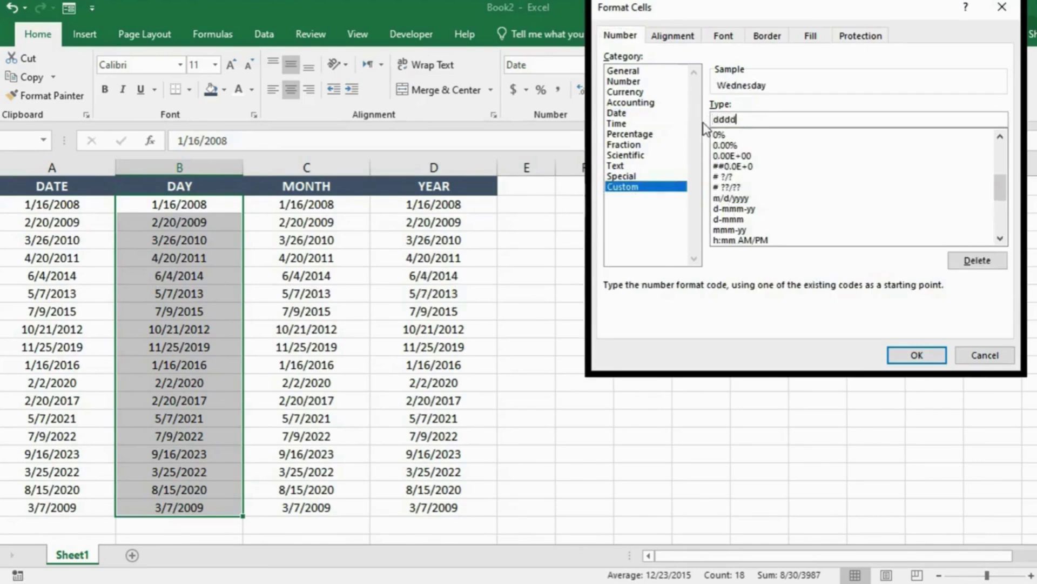
click(917, 355)
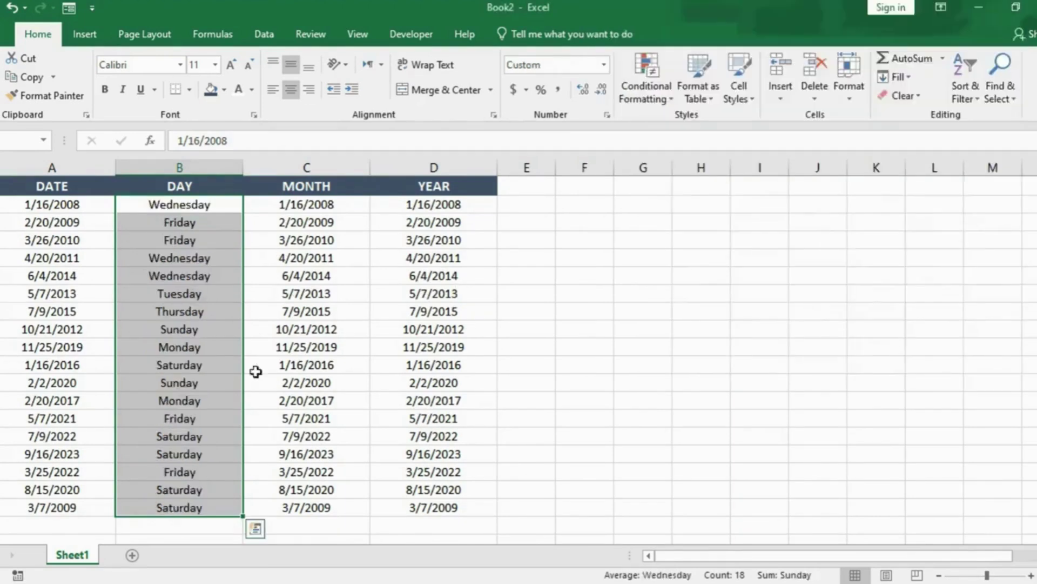
Step: Apply the custom format mmmm to the MONTH column dates to show full month names
click(287, 226)
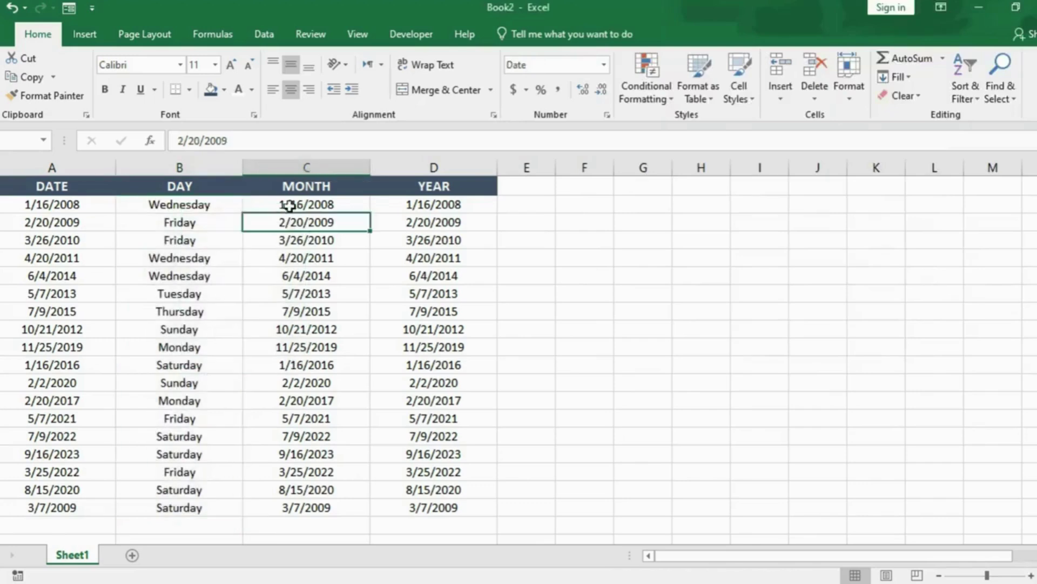
drag(287, 204, 302, 506)
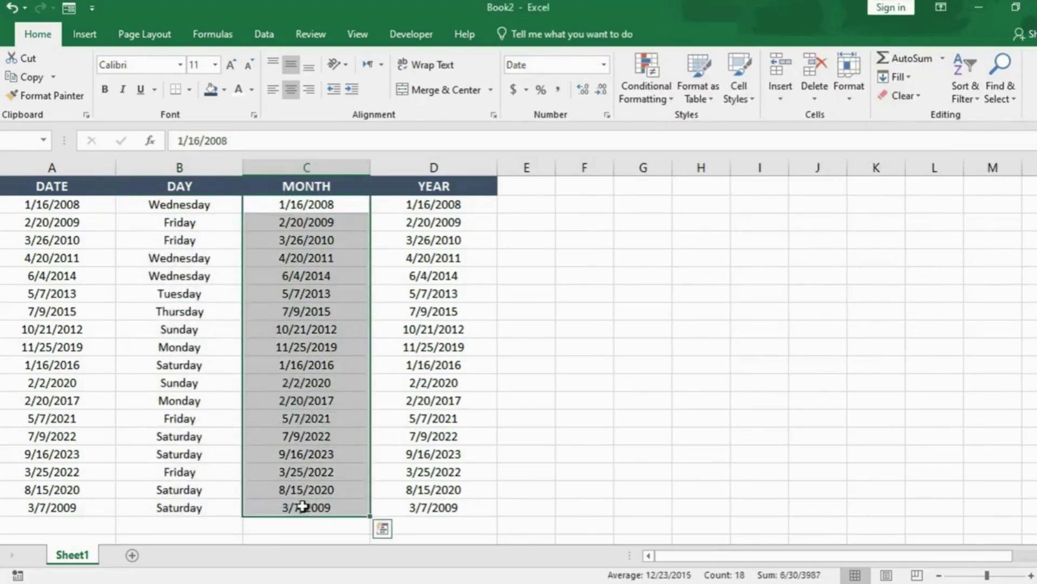
key(ctrl+1)
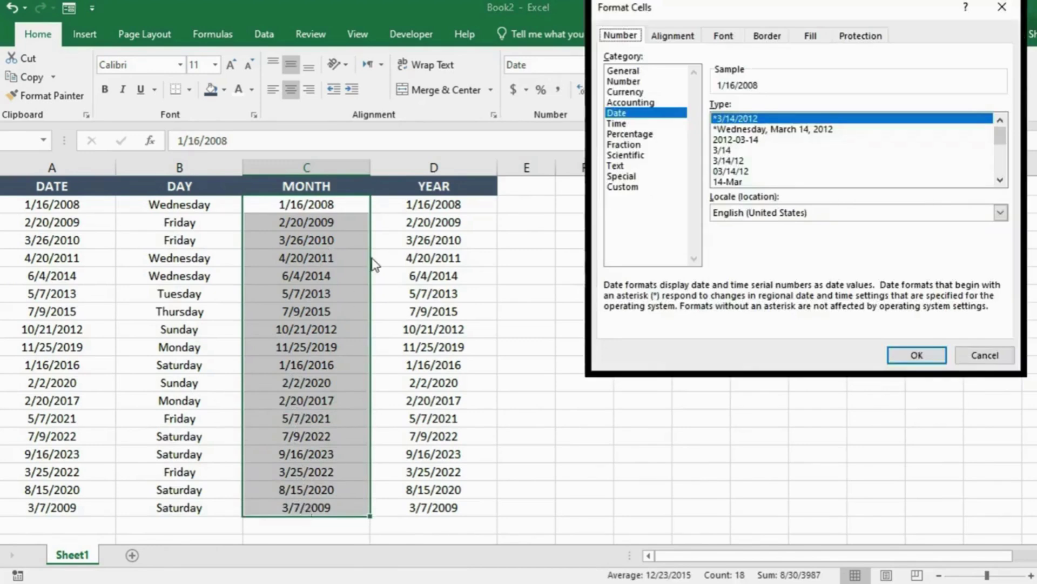
click(646, 189)
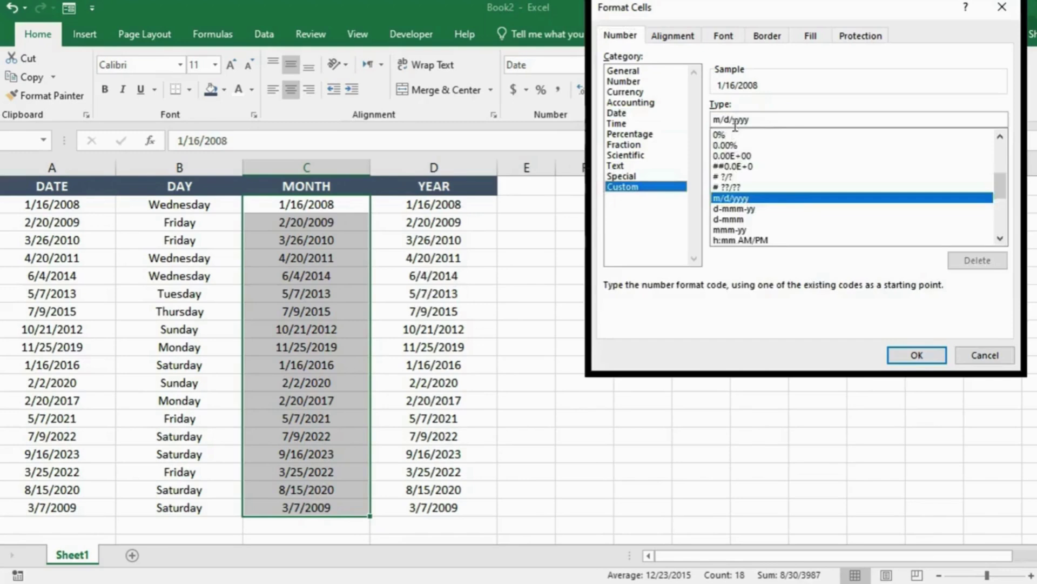
drag(756, 120, 706, 122)
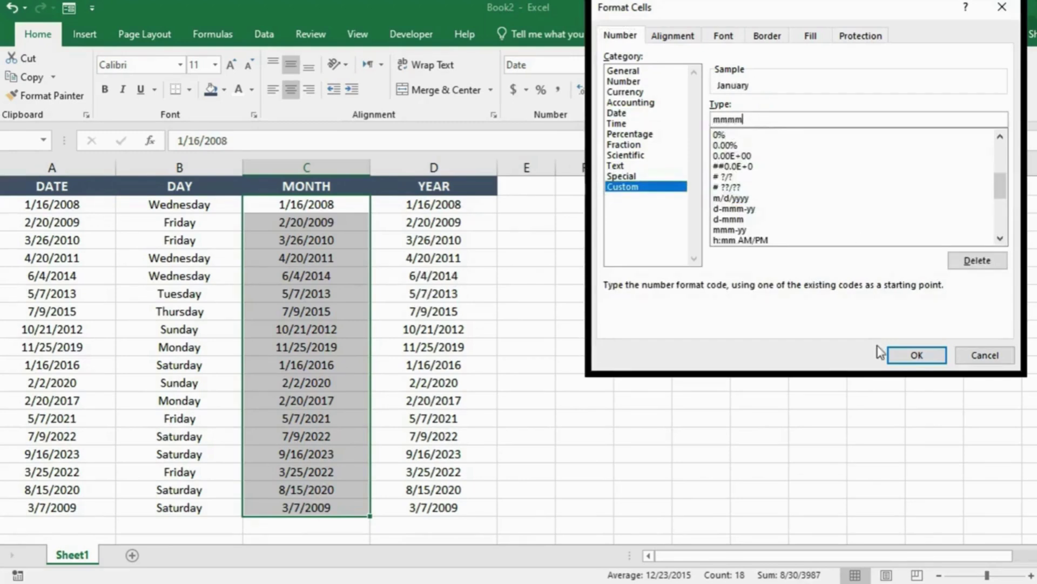
click(898, 355)
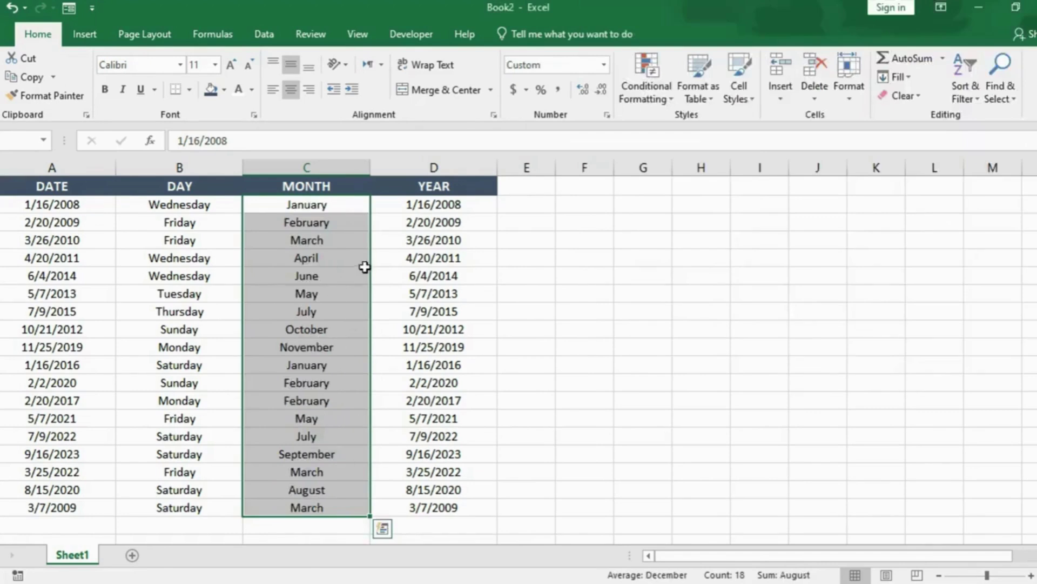
Step: Apply the custom format yy to the YEAR column dates so only the year shows
click(432, 256)
drag(433, 206, 424, 504)
key(ctrl+1)
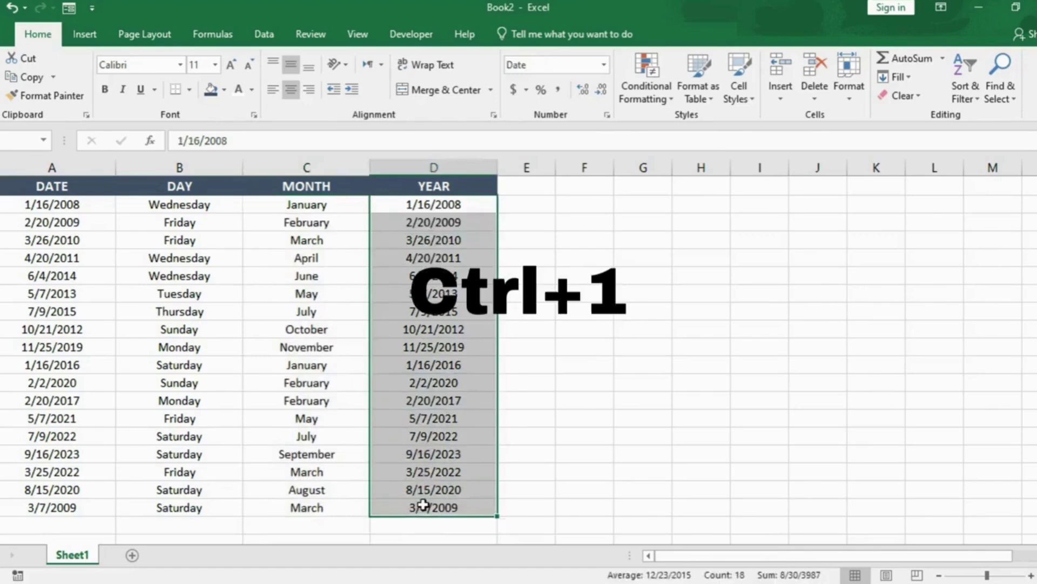
click(622, 187)
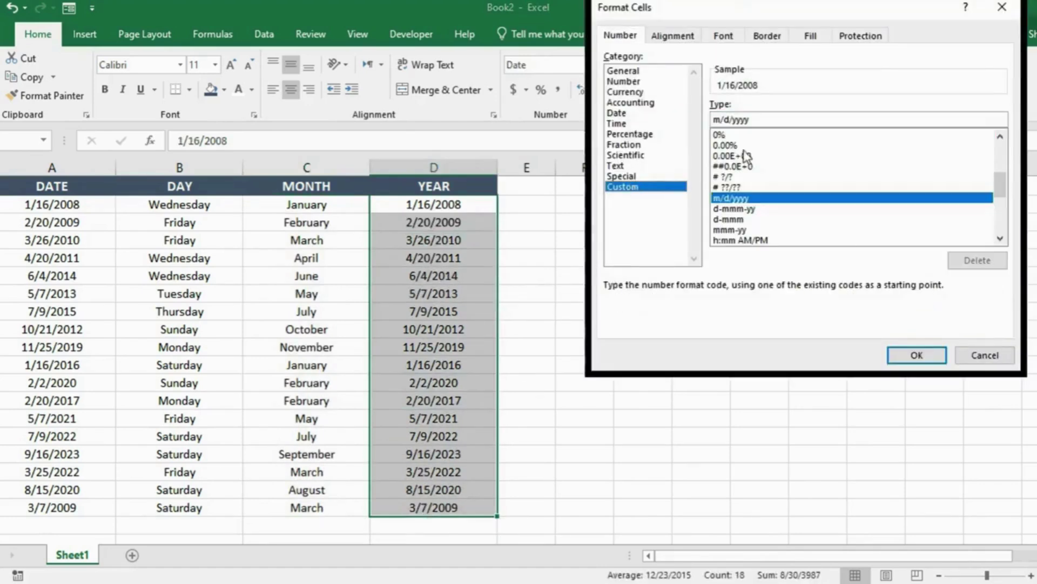
drag(765, 123, 698, 123)
text(yy)
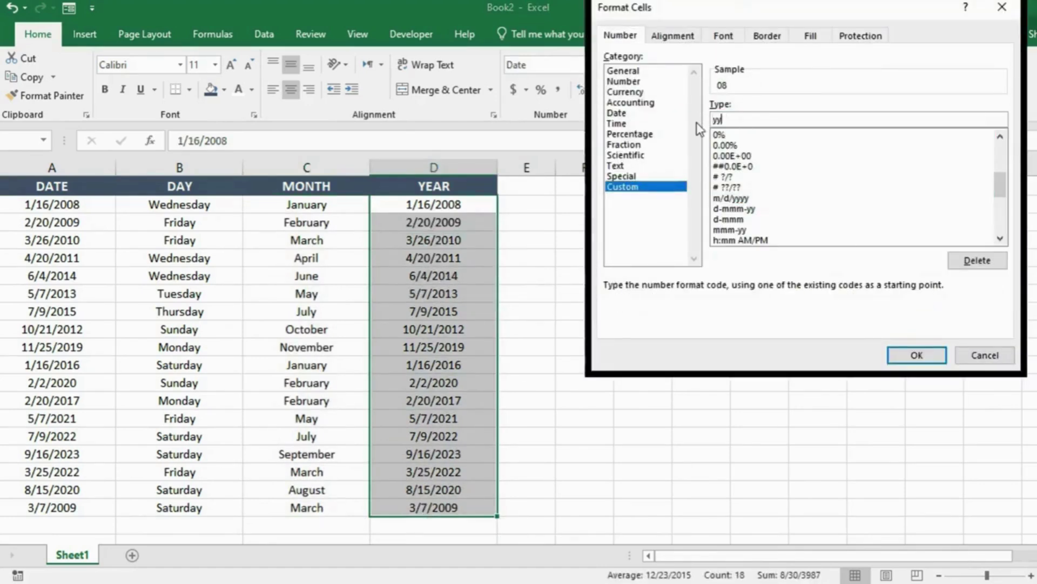
click(917, 355)
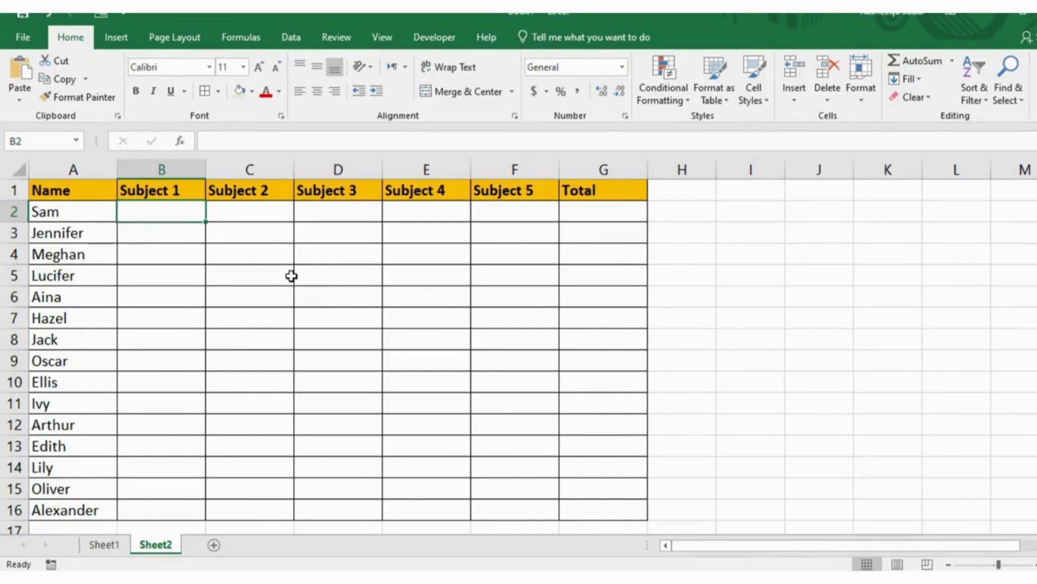
Step: Enter the first student's marks 34, 56, 78 and 90 under Subjects 1 to 4
text(34)
key(Tab)
text(56)
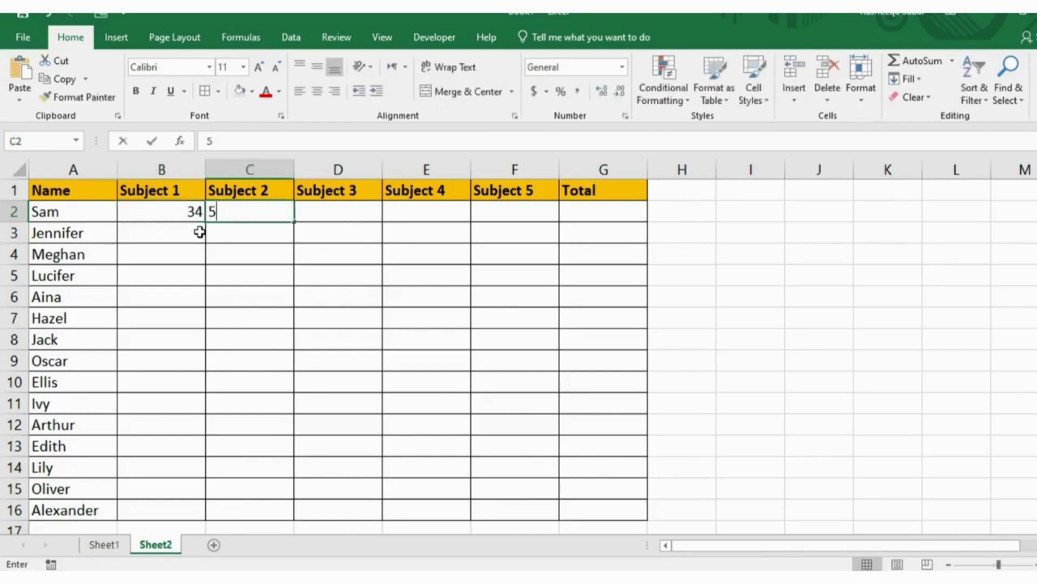
key(Tab)
text(78)
key(Tab)
text(90)
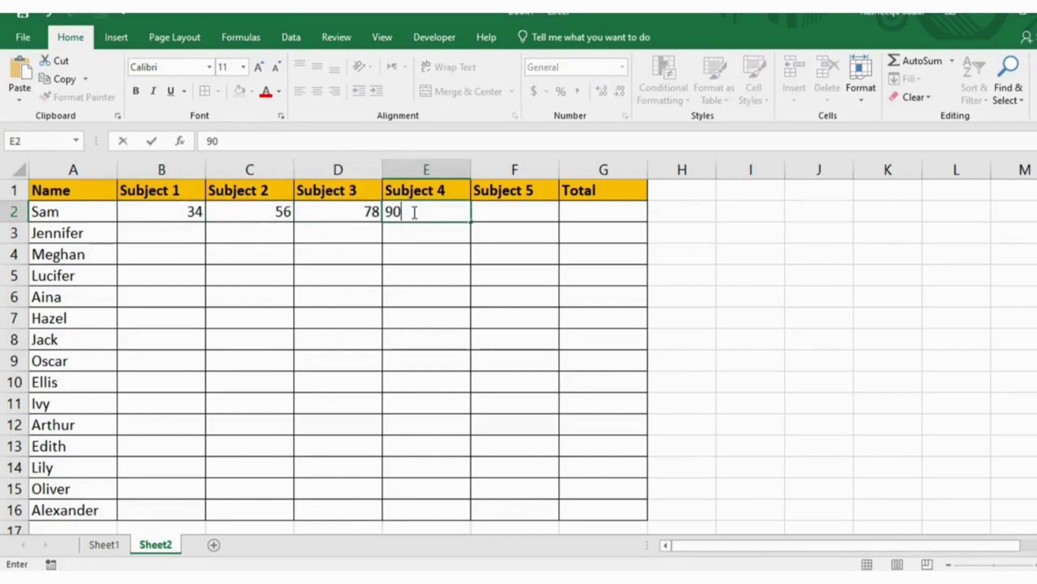
Step: Fill B2:F16 with =RANDBETWEEN(33,99), copying it down with Ctrl+D and across with Ctrl+R
drag(130, 213, 479, 509)
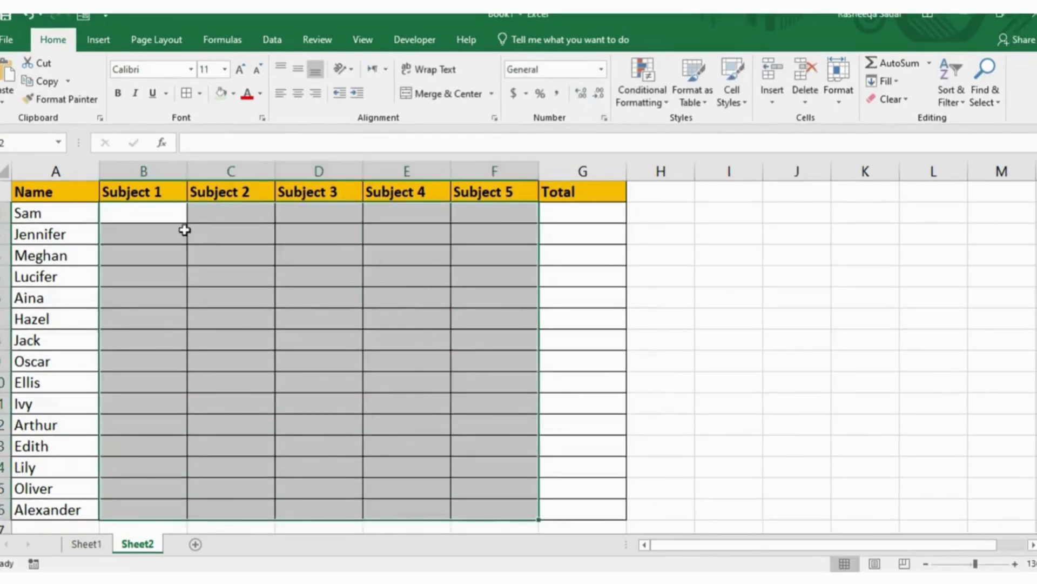
text(=)
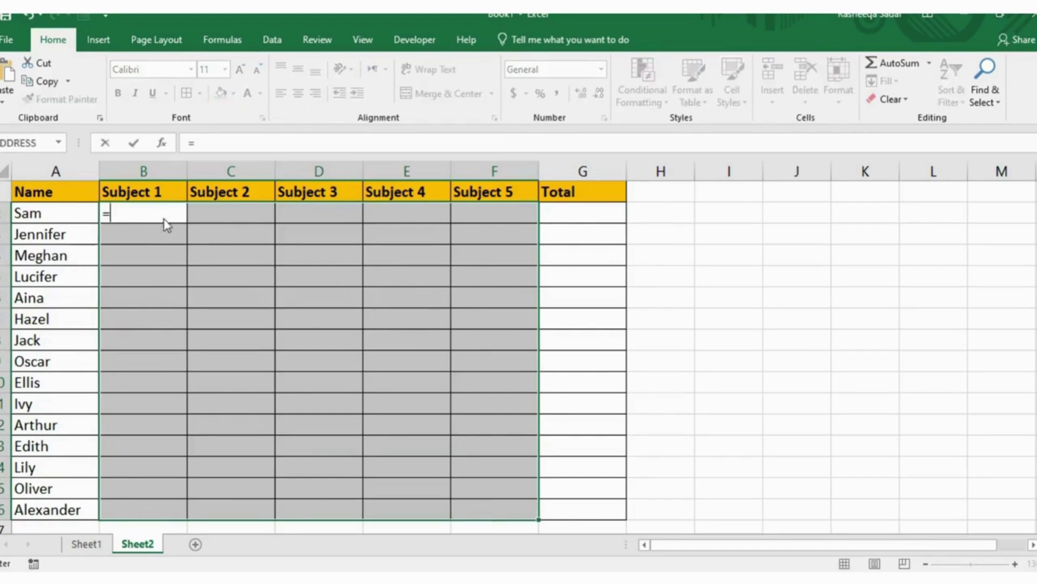
text(randbetween)
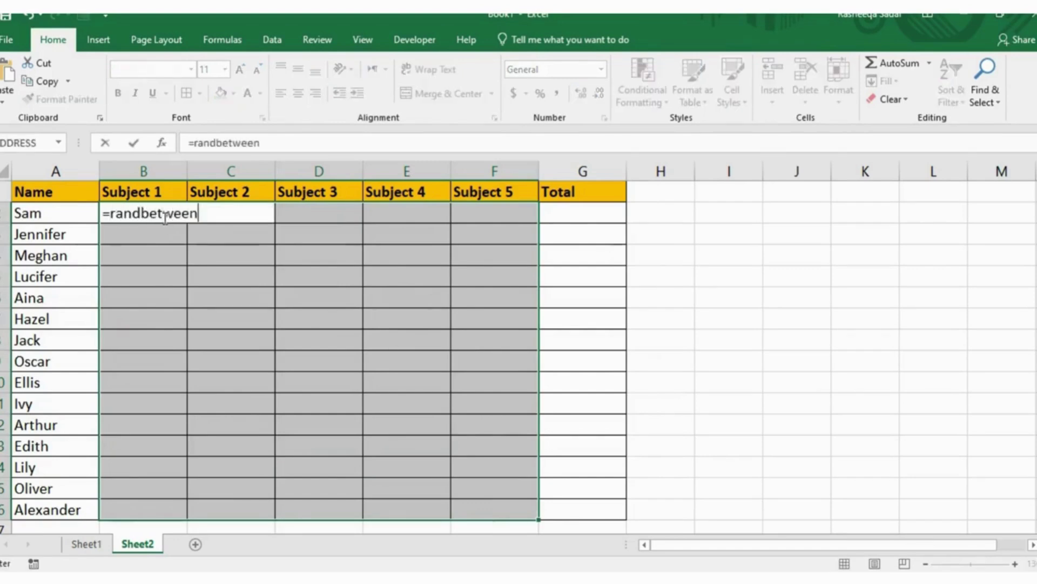
text((33,9)
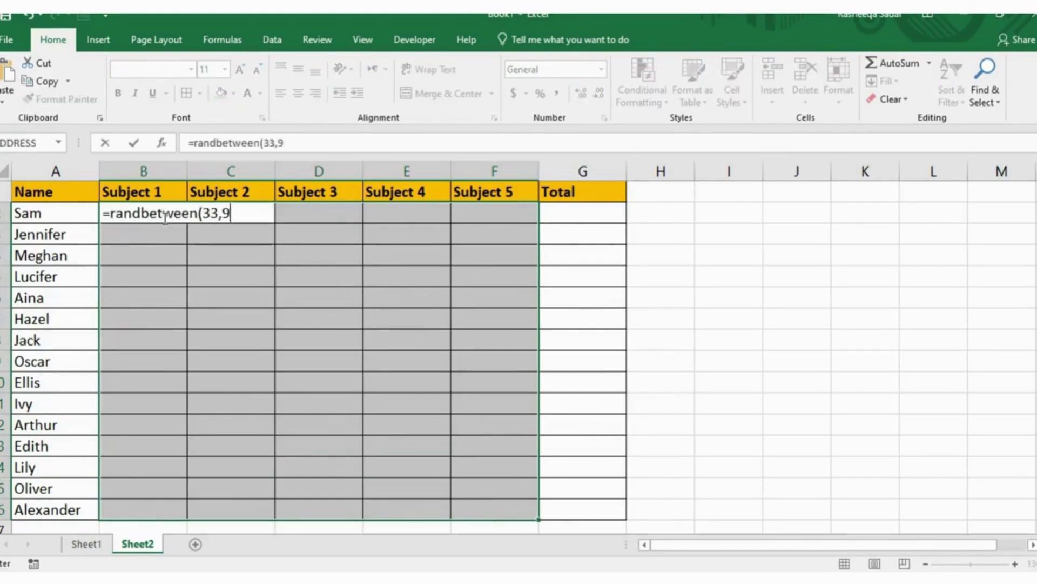
text(9))
key(Return)
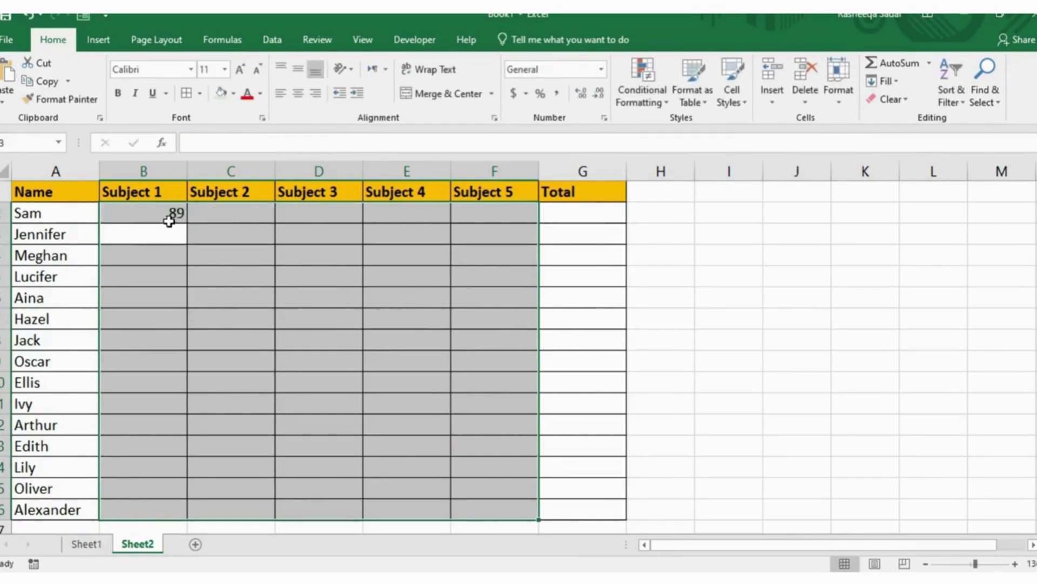
key(ctrl+d)
key(ctrl+r)
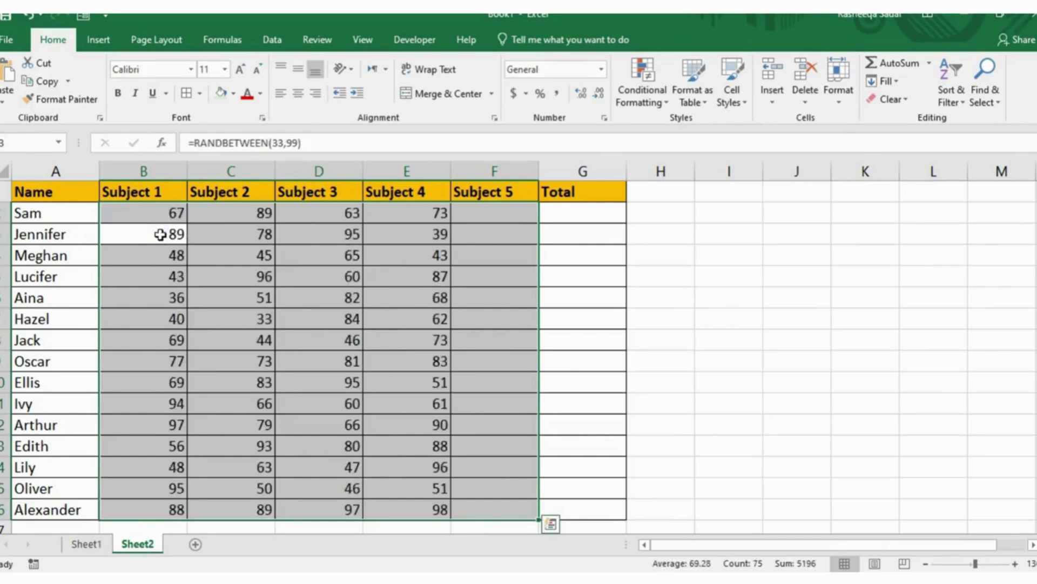
click(297, 306)
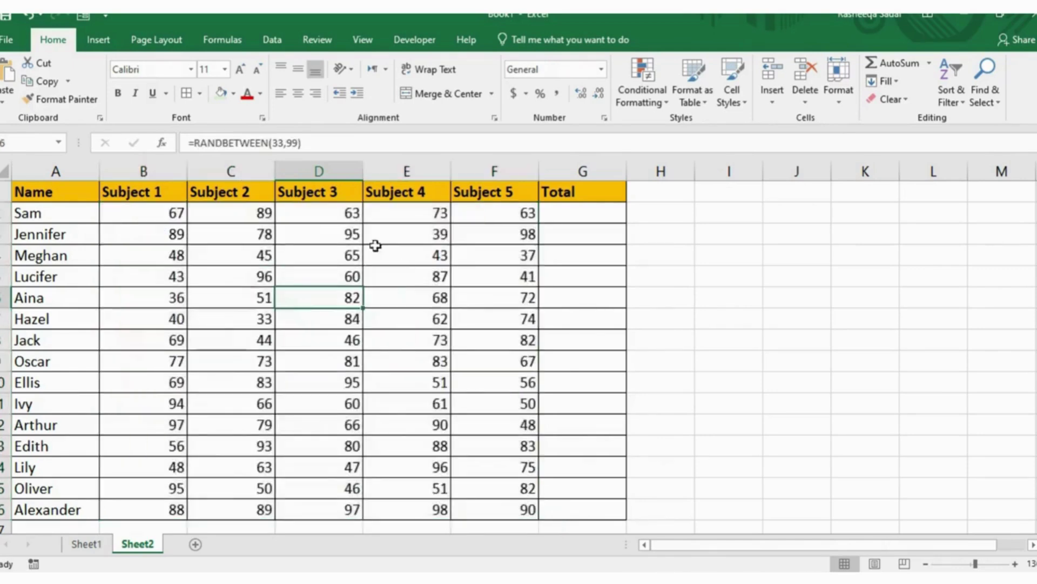
Step: AutoSum G2 as =SUM(B2:F2) and fill the total down to G16
click(591, 212)
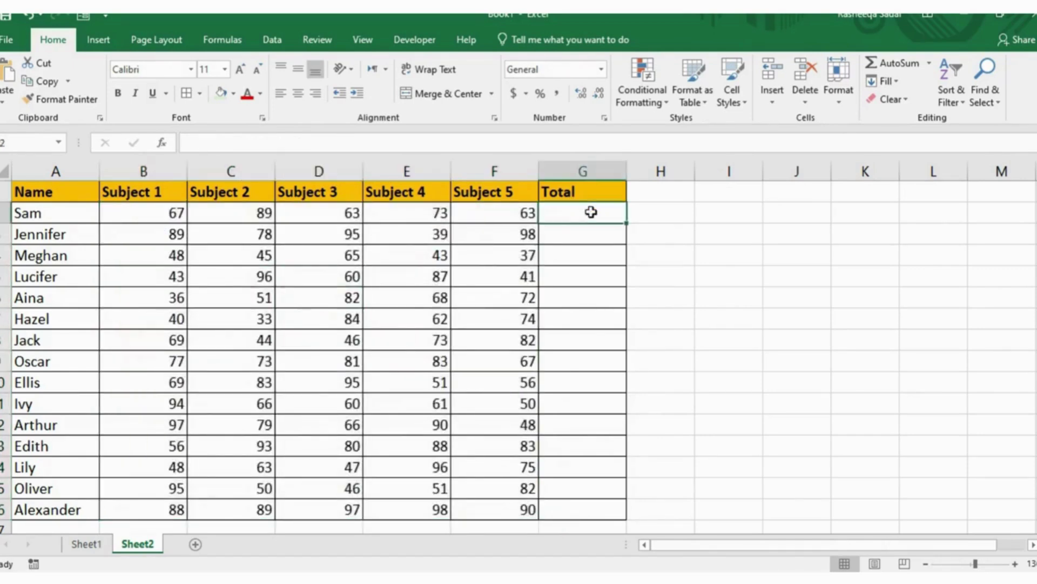
key(alt+=)
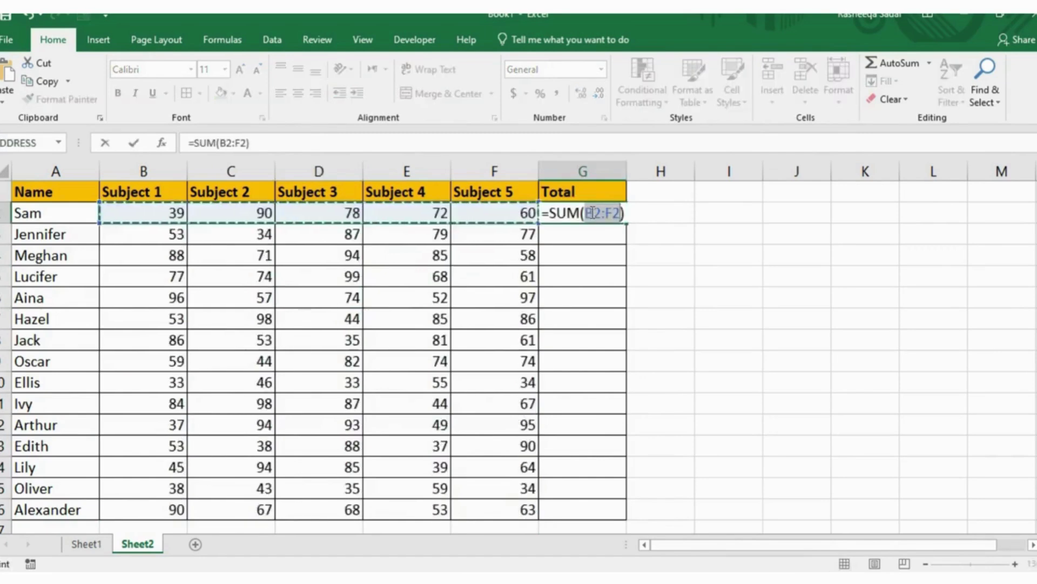
key(Return)
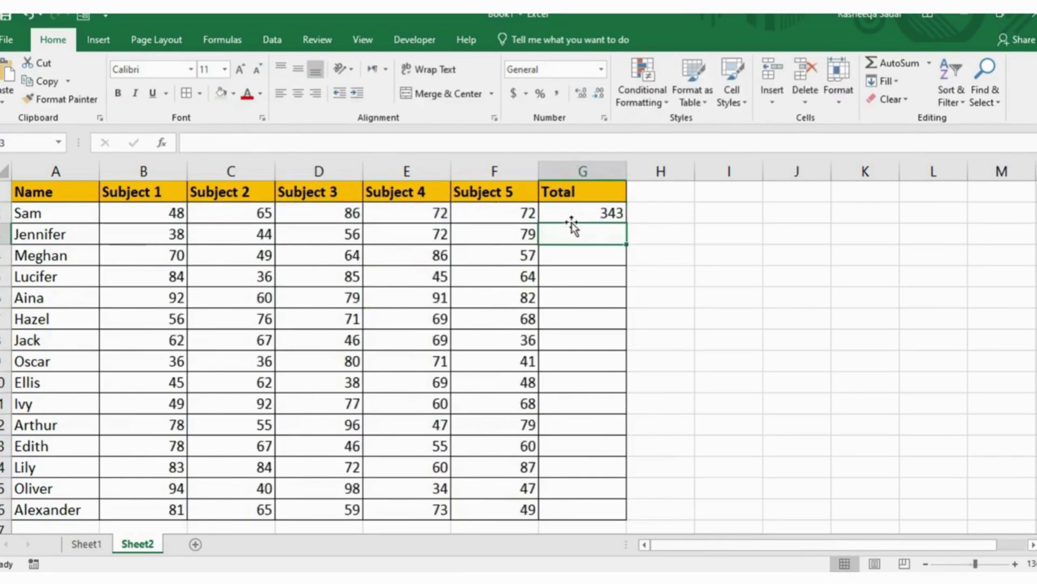
click(589, 213)
drag(625, 223, 608, 513)
drag(475, 308, 575, 276)
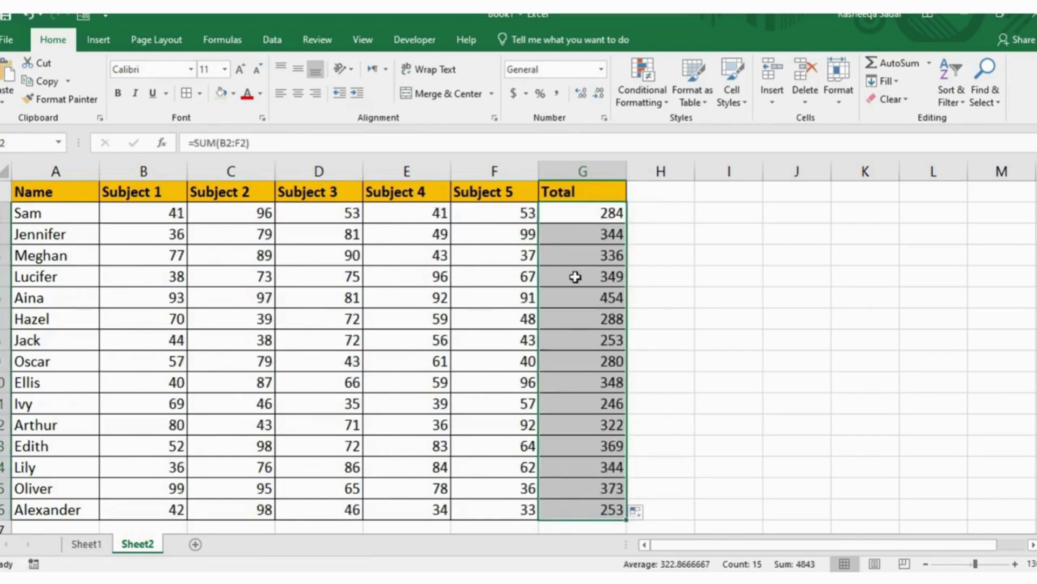
click(413, 310)
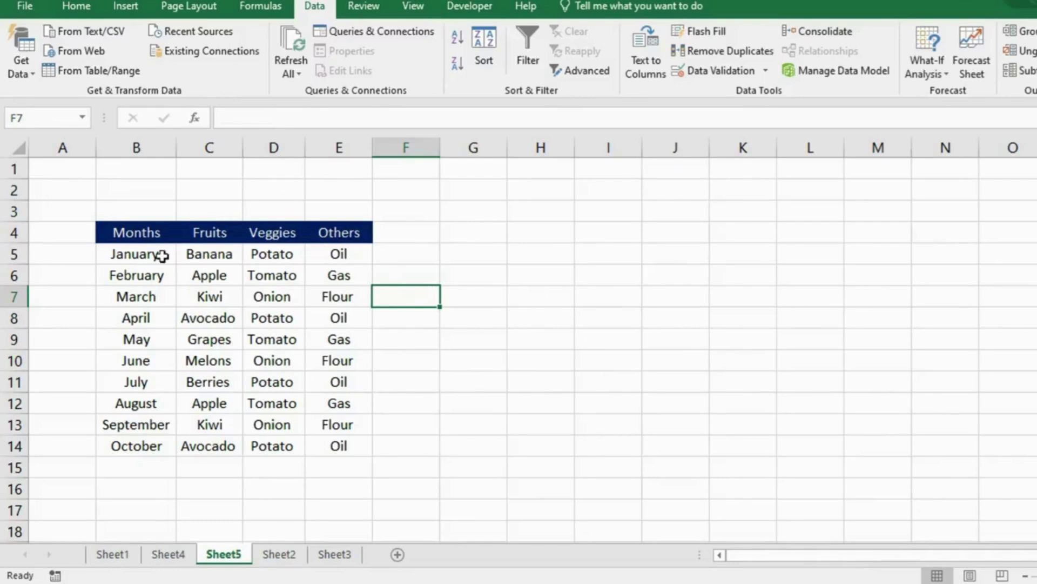
Step: On Sheet5, select the Months header B4, empty cell G4, Veggies header D4, then D1
click(157, 238)
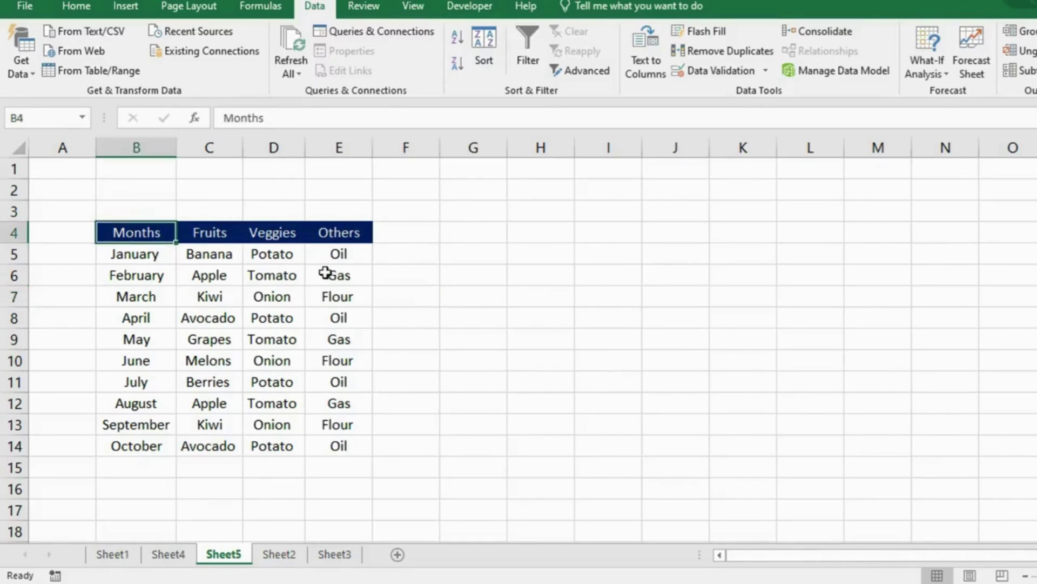
click(479, 234)
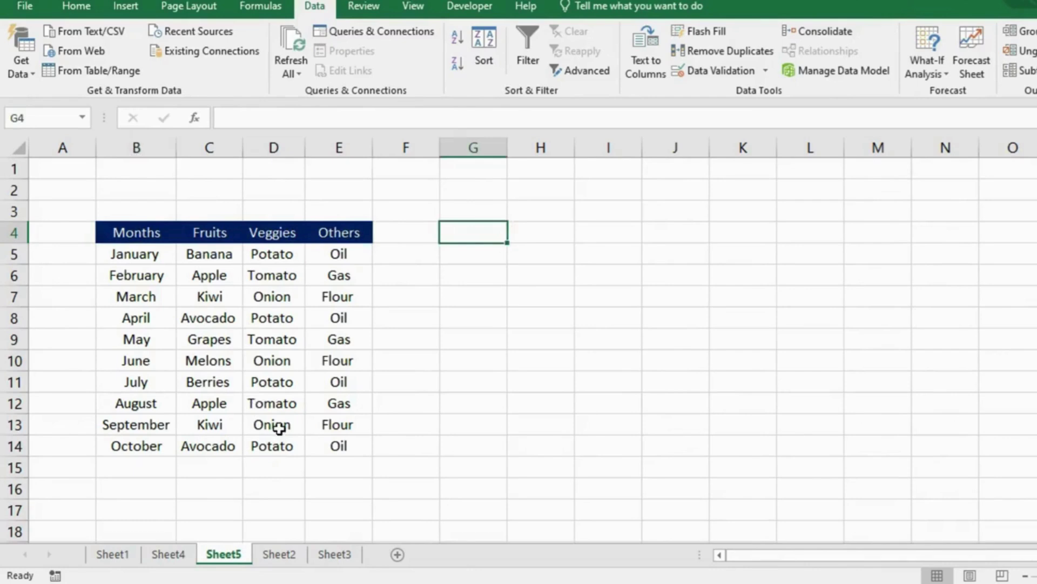
click(263, 230)
click(271, 162)
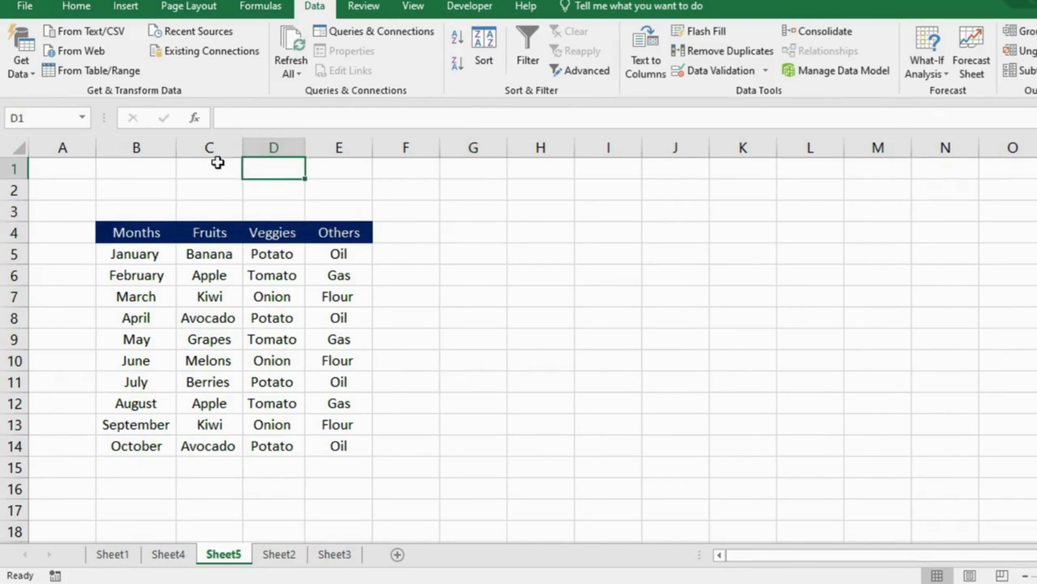
Step: Hide the Fruits and Veggies columns C:D with Ctrl+0 and copy the table B4:E14
drag(208, 147, 262, 153)
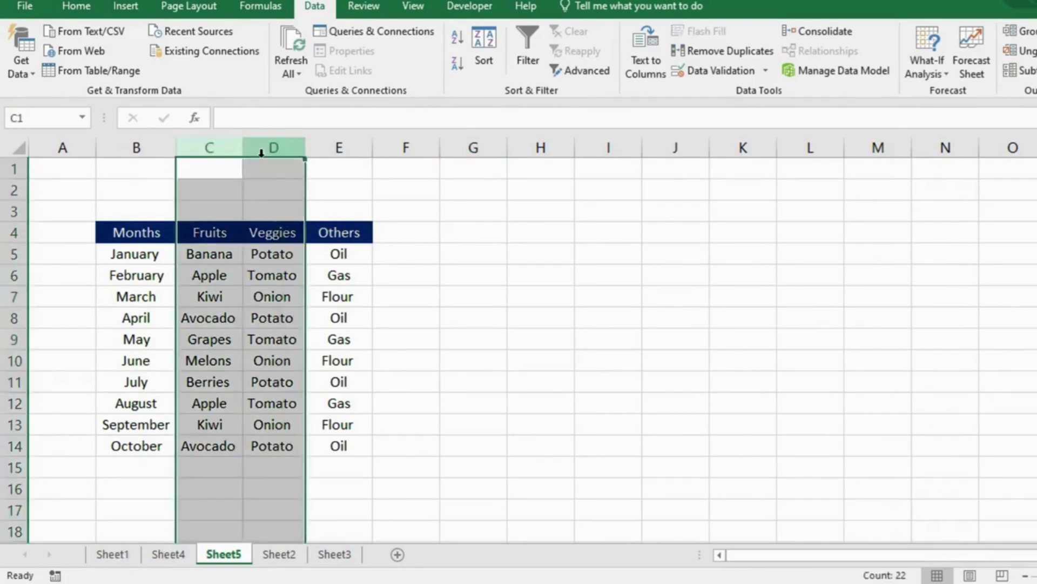
key(ctrl+0)
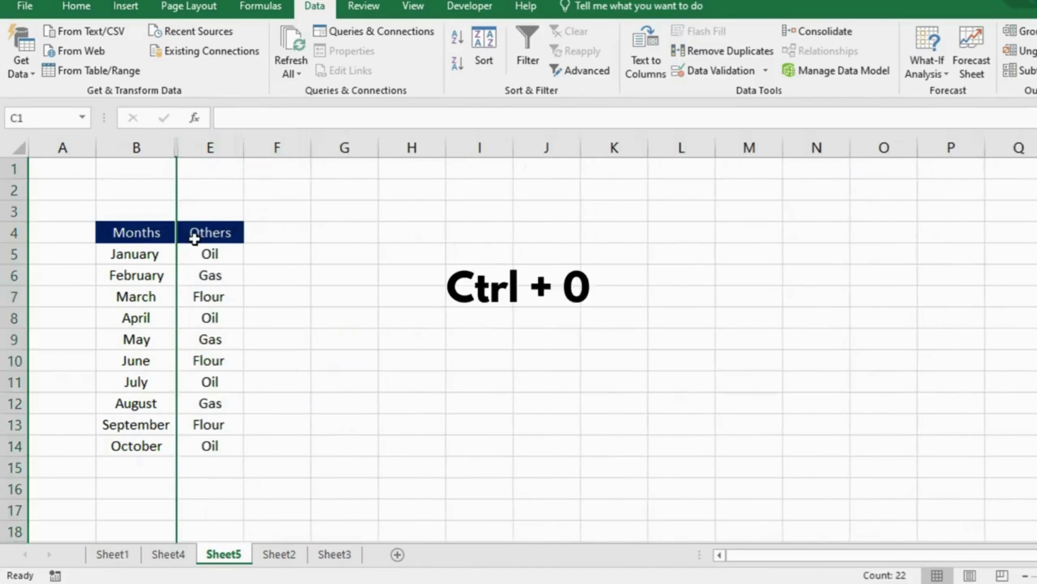
drag(170, 241, 209, 446)
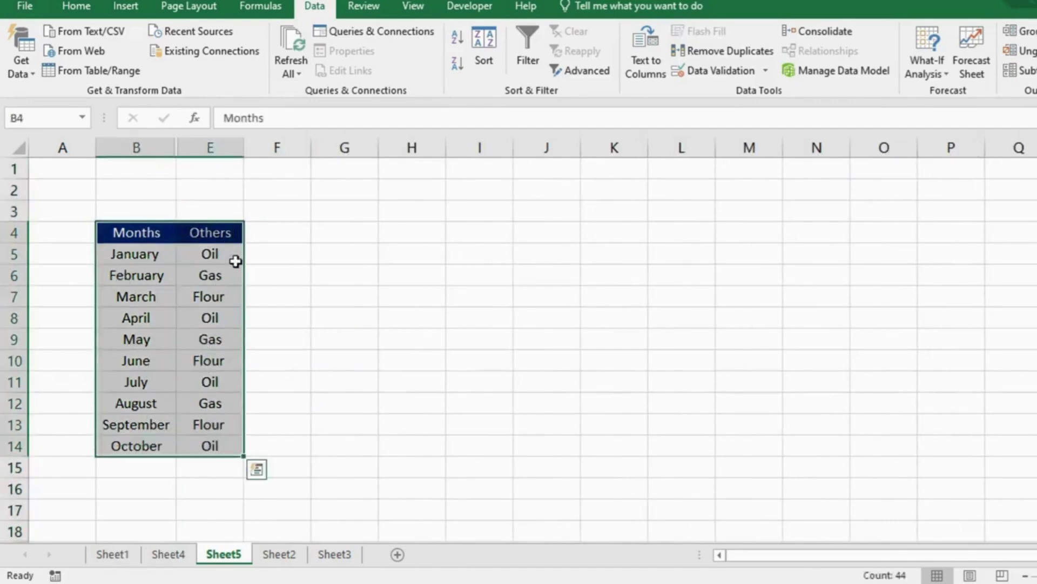
key(ctrl+c)
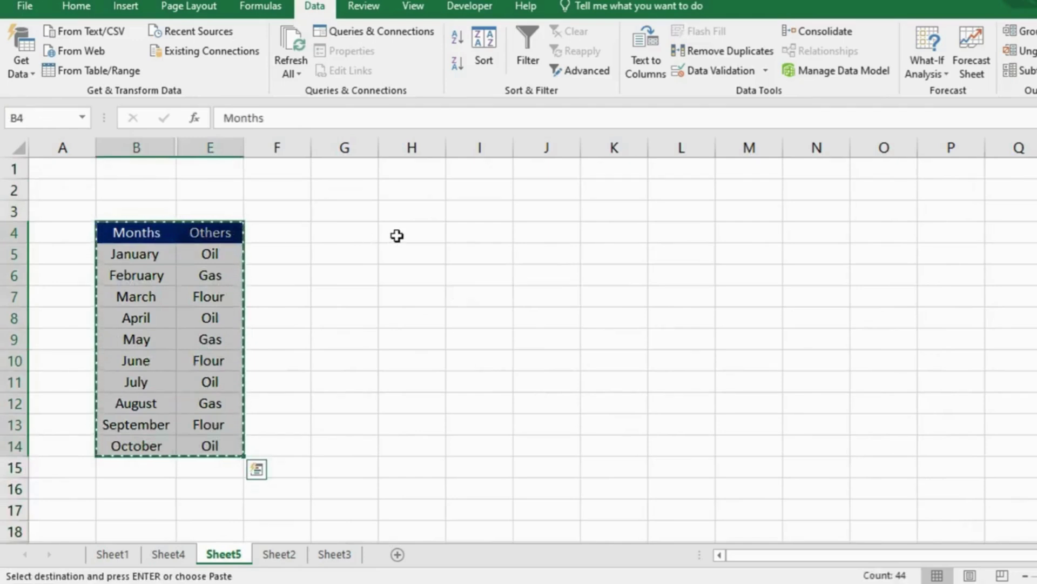
Step: Paste the copied table at H4, then undo the paste
click(397, 235)
key(ctrl+v)
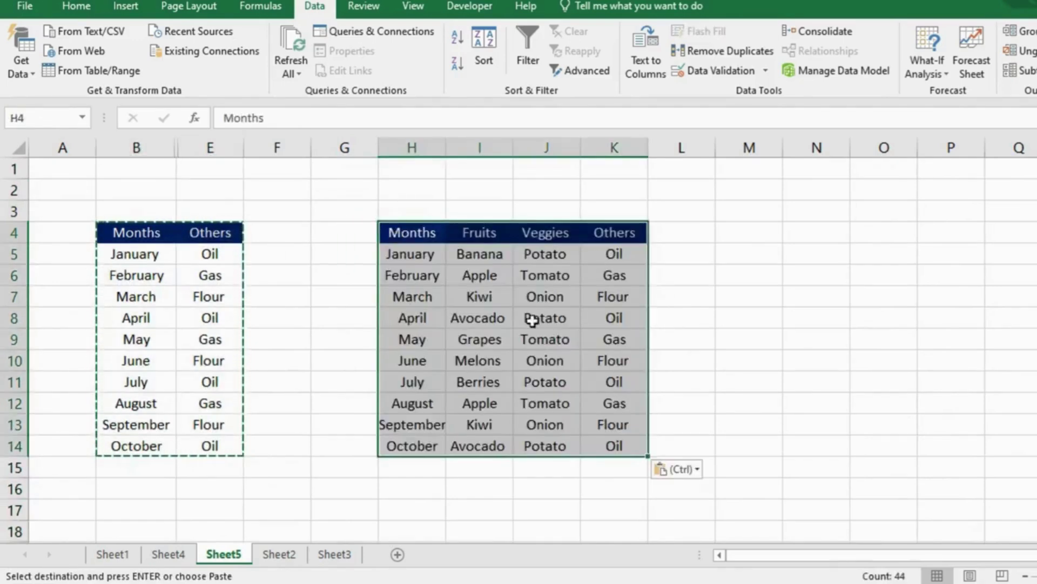
key(ctrl+z)
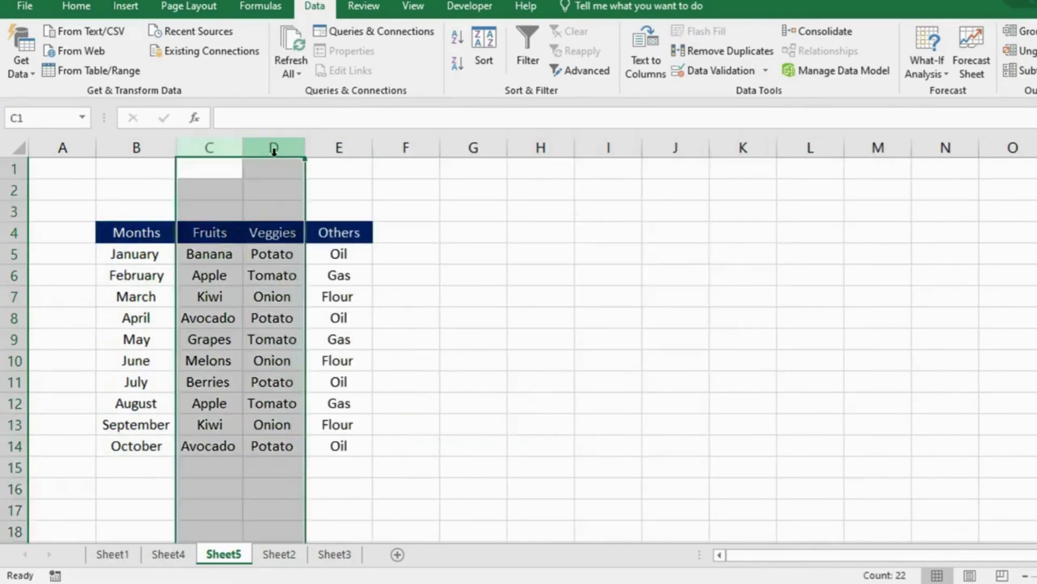
Step: Re-hide columns C:D and copy only the visible cells of B4:E14 using Alt+;
key(ctrl+0)
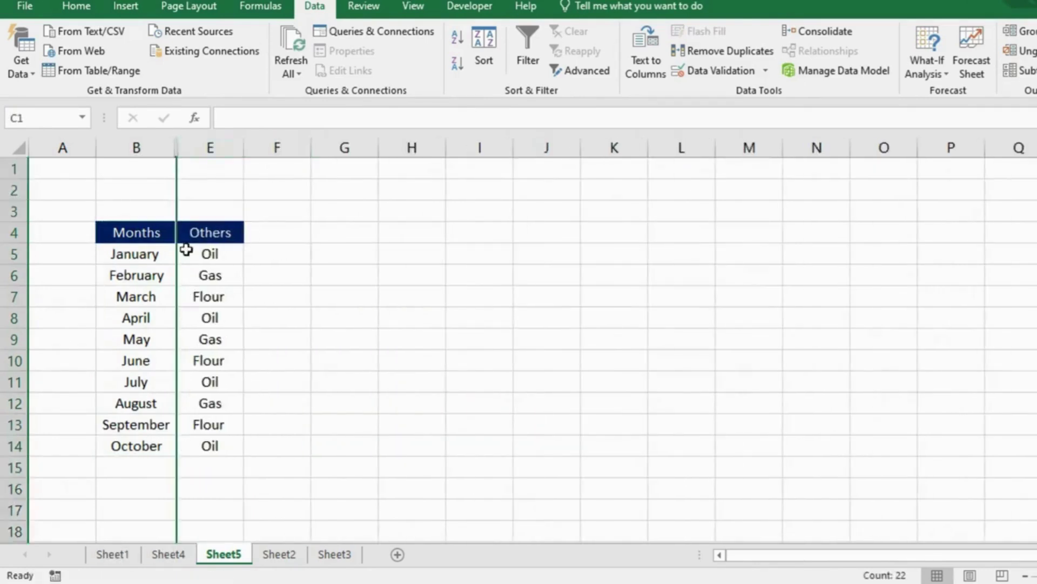
drag(140, 233, 210, 444)
key(alt+semicolon)
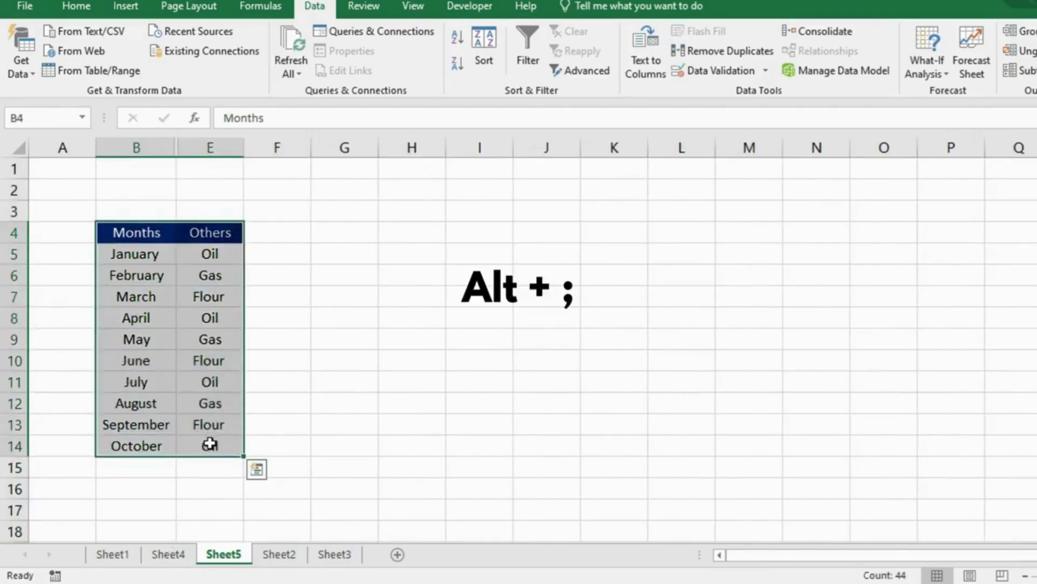
key(alt+semicolon)
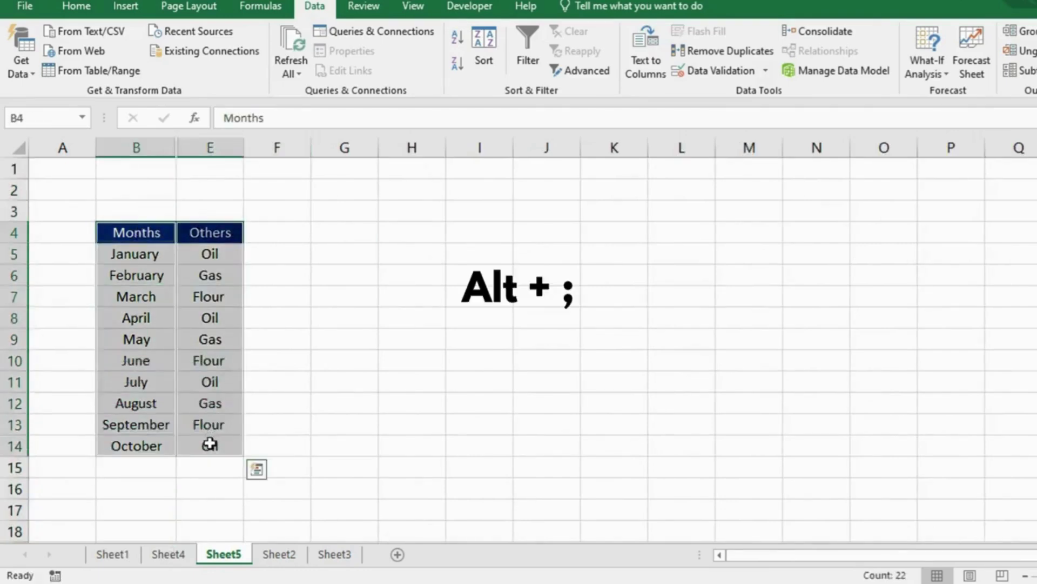
key(ctrl+c)
Step: Paste the visible Months and Others columns at H4, undo it, and cancel the copy
click(422, 234)
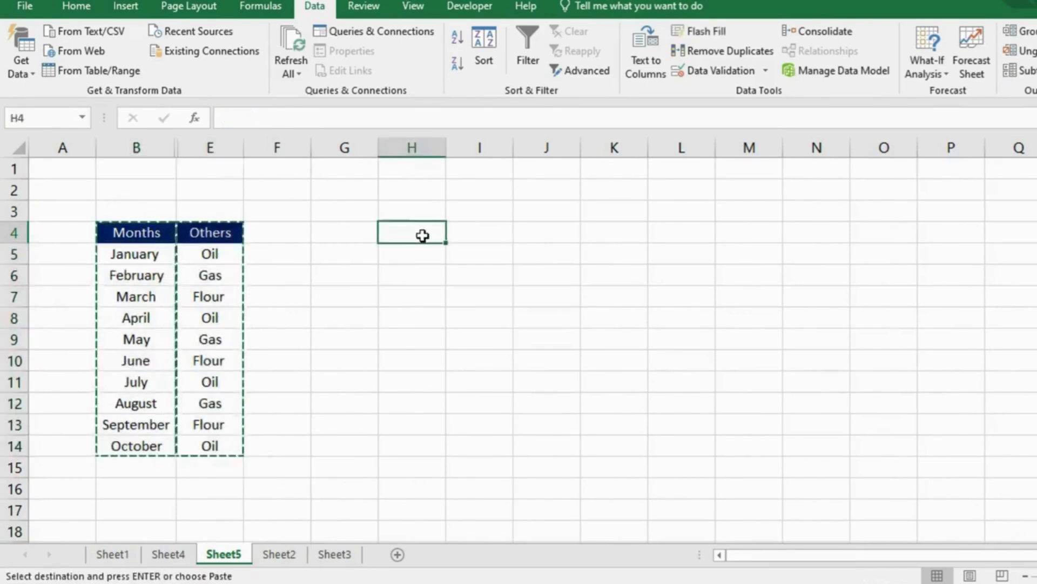
key(ctrl+v)
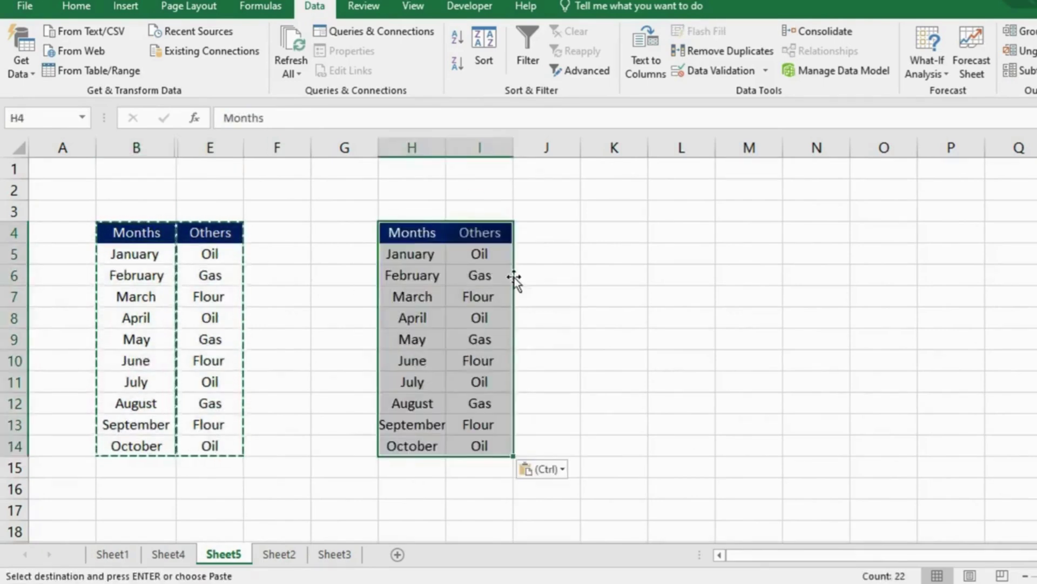
key(ctrl+z)
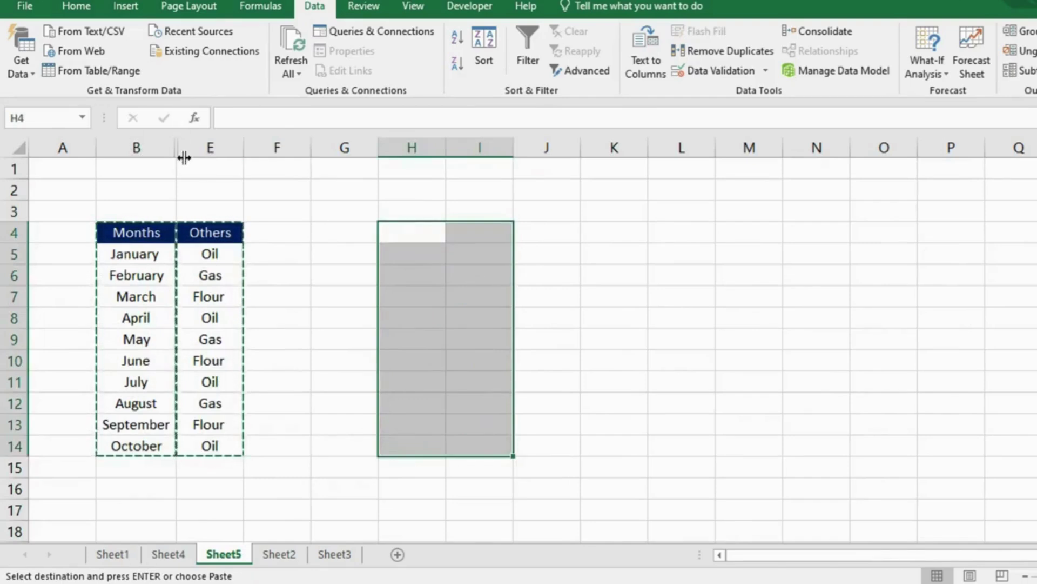
key(Escape)
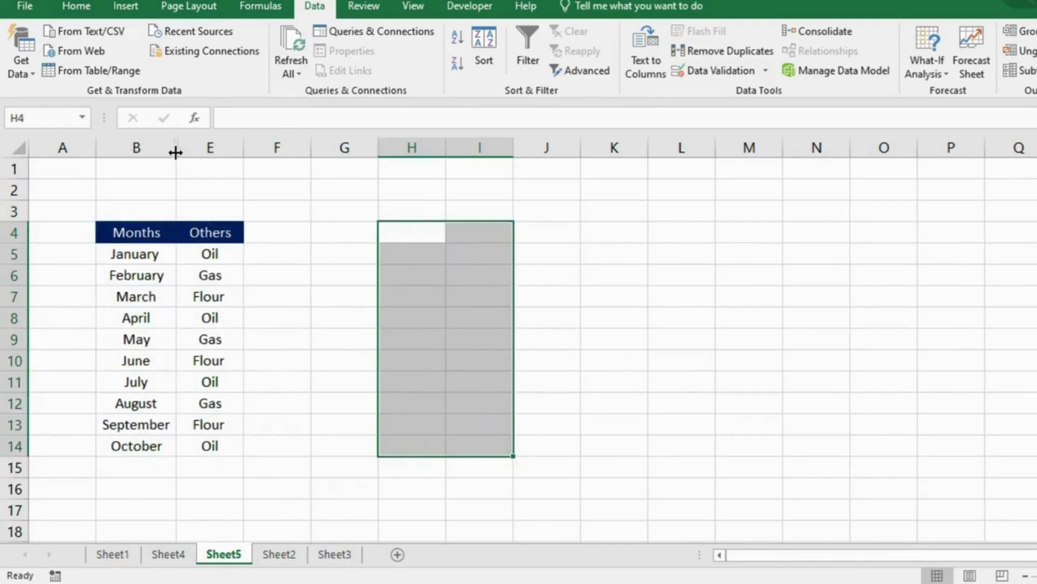
Step: Unhide the Fruits and Veggies columns, then hide columns C:D again
double_click(175, 152)
double_click(178, 153)
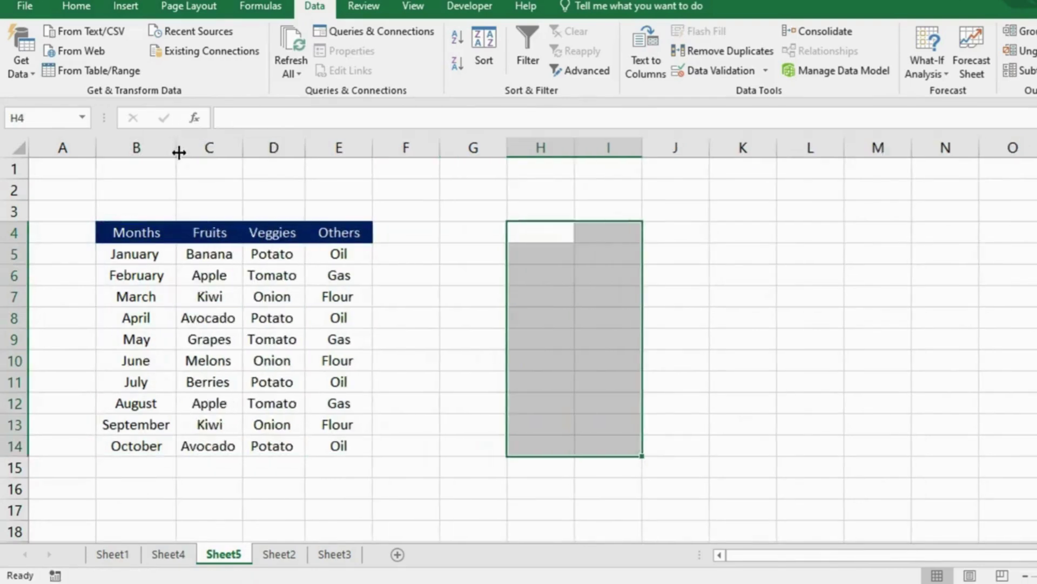
click(284, 193)
drag(232, 146, 273, 146)
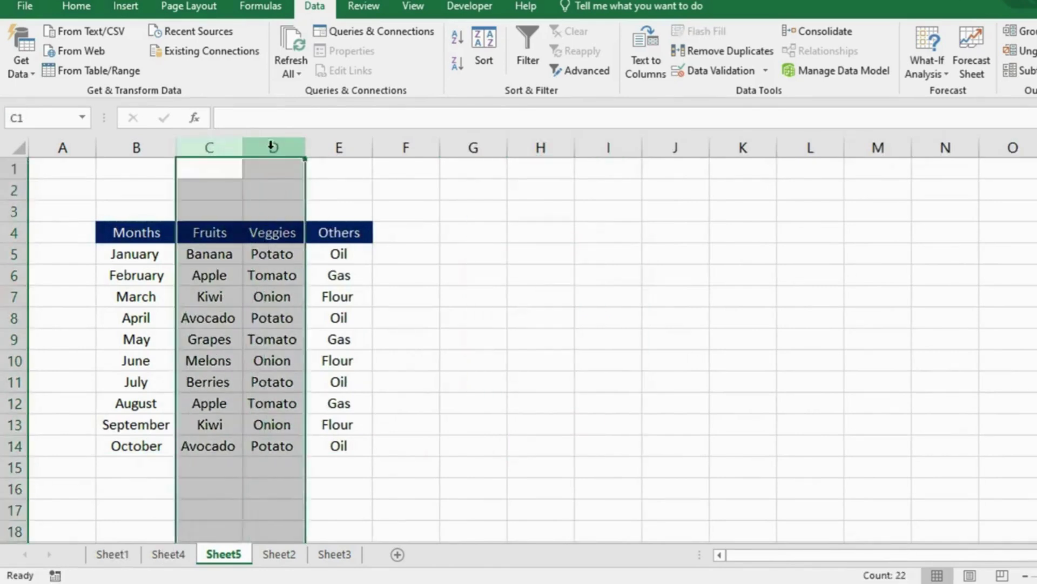
key(ctrl+0)
Step: Select only the visible cells of B4:E14 through Go To Special's Visible cells only
drag(135, 232, 198, 445)
key(ctrl+g)
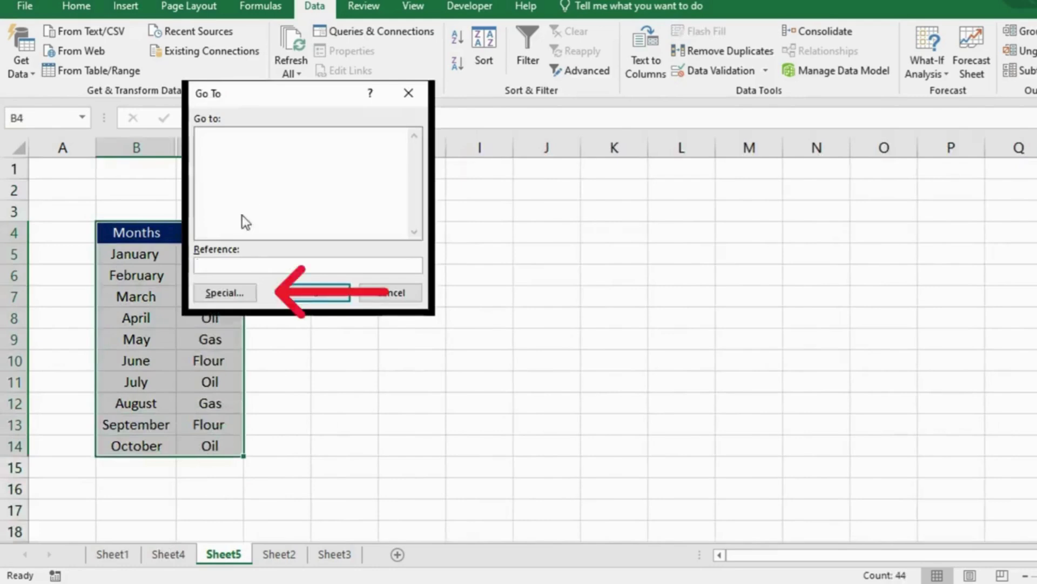
click(232, 291)
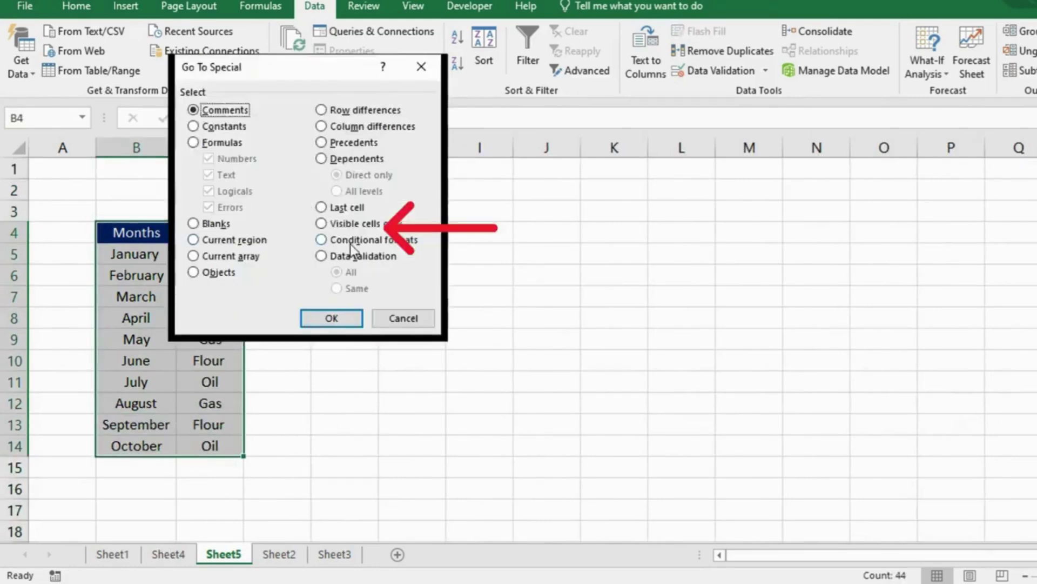
click(326, 228)
click(348, 316)
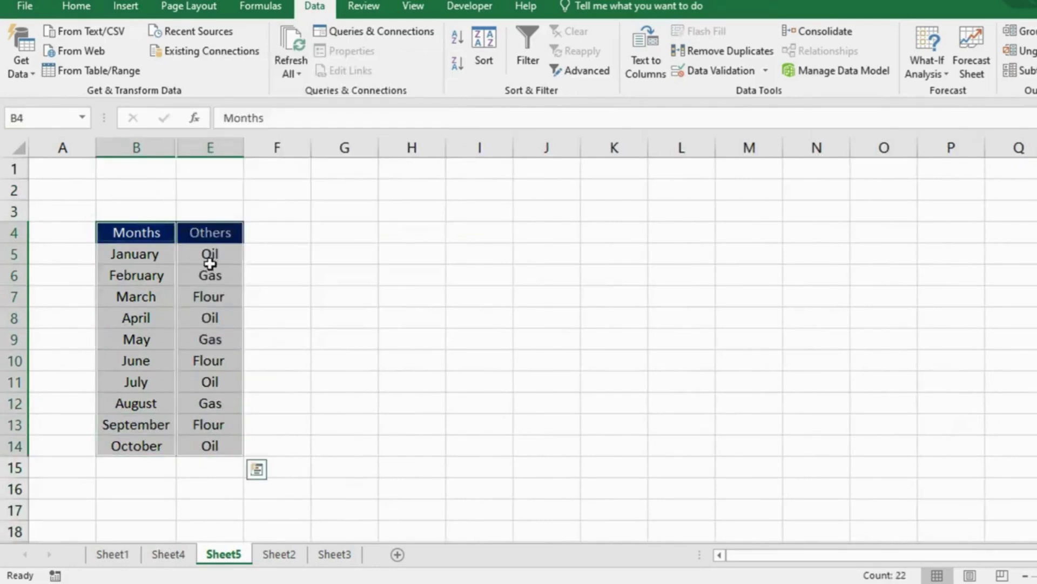
Step: Copy the visible Months and Others cells and paste them at H4
key(ctrl+c)
click(408, 235)
key(ctrl+v)
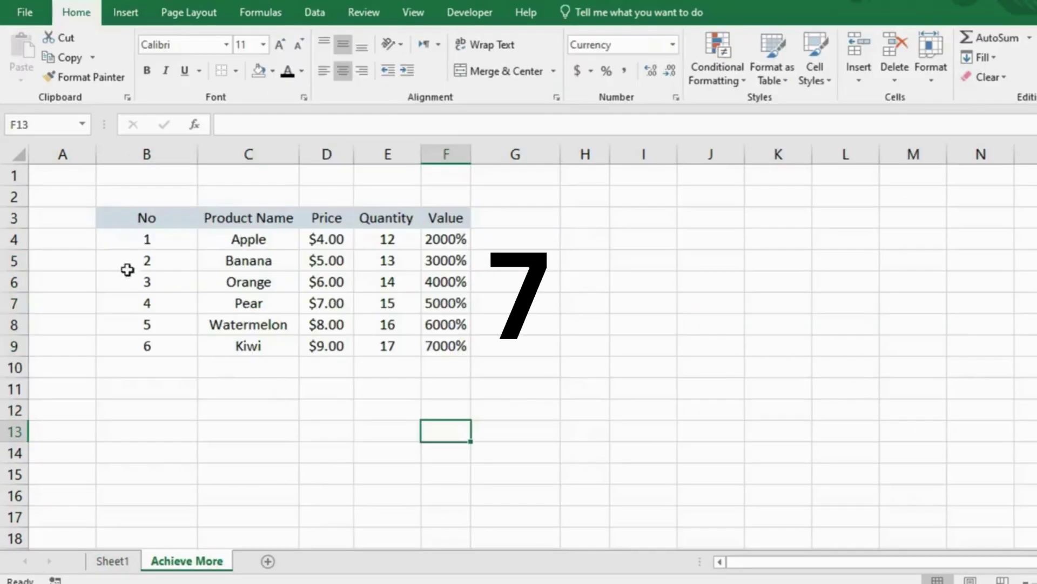
click(251, 338)
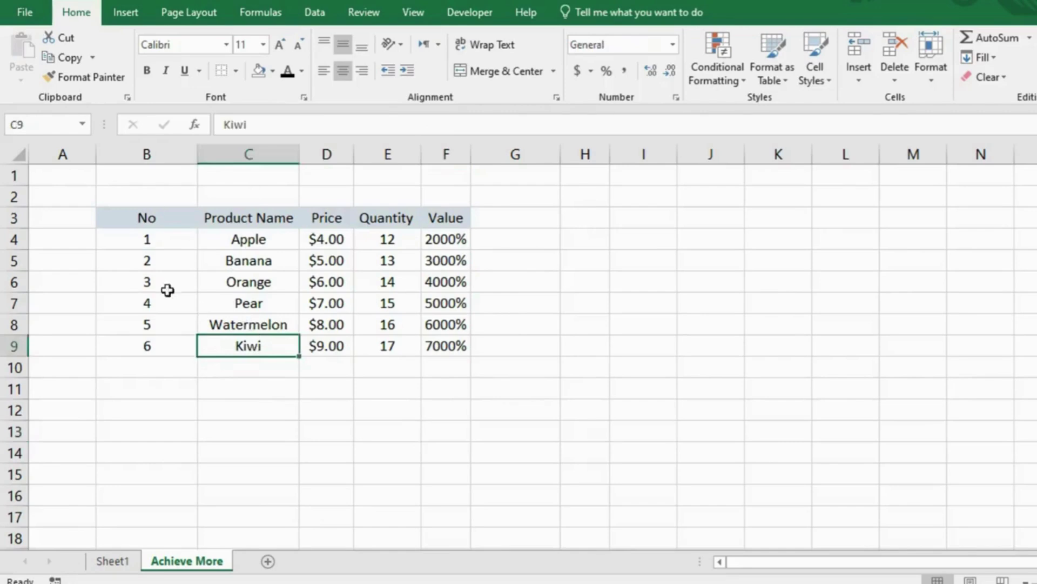
click(235, 268)
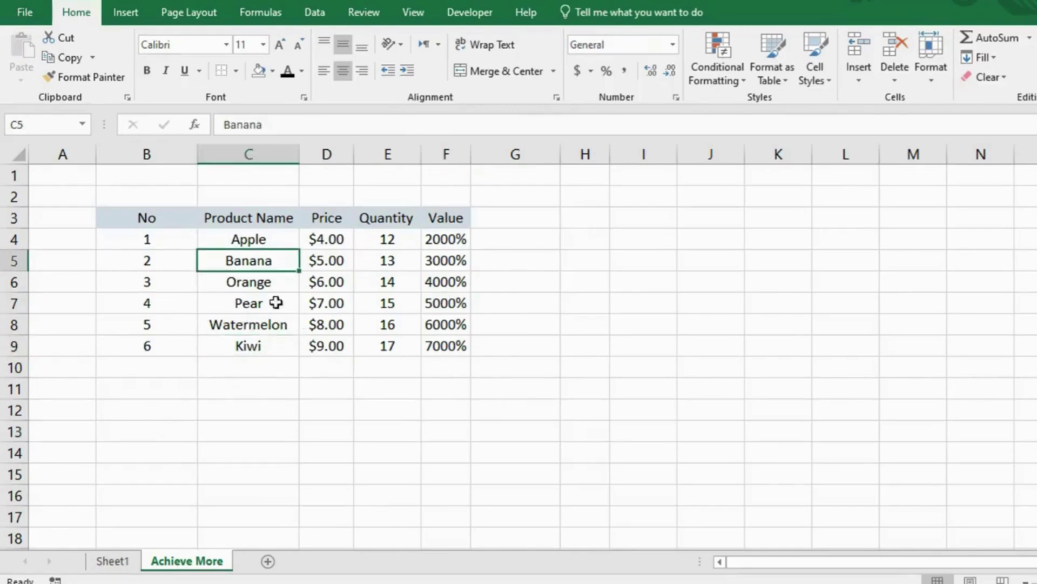
click(141, 428)
text(No)
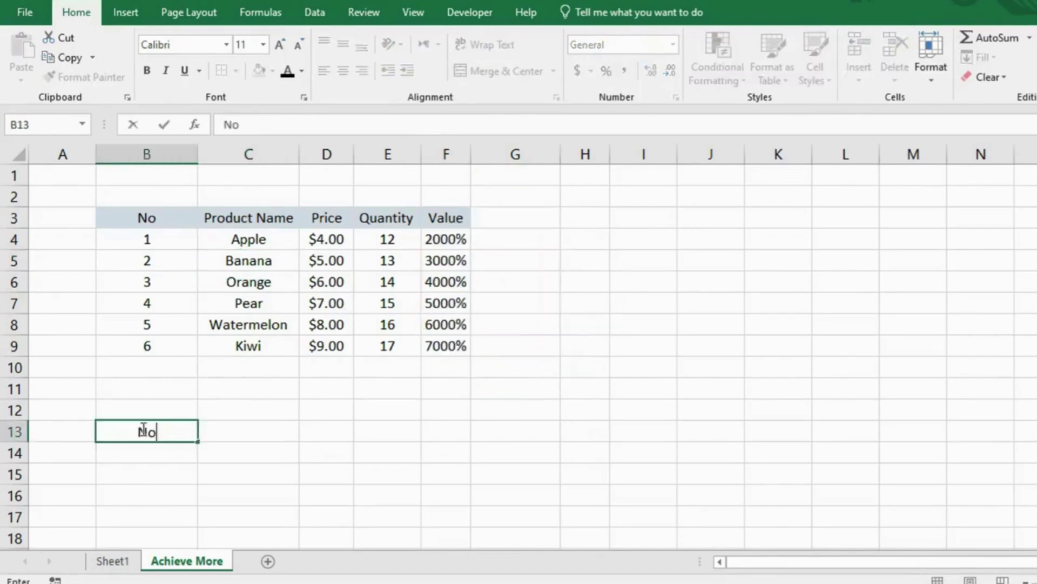
key(Return)
text(Product)
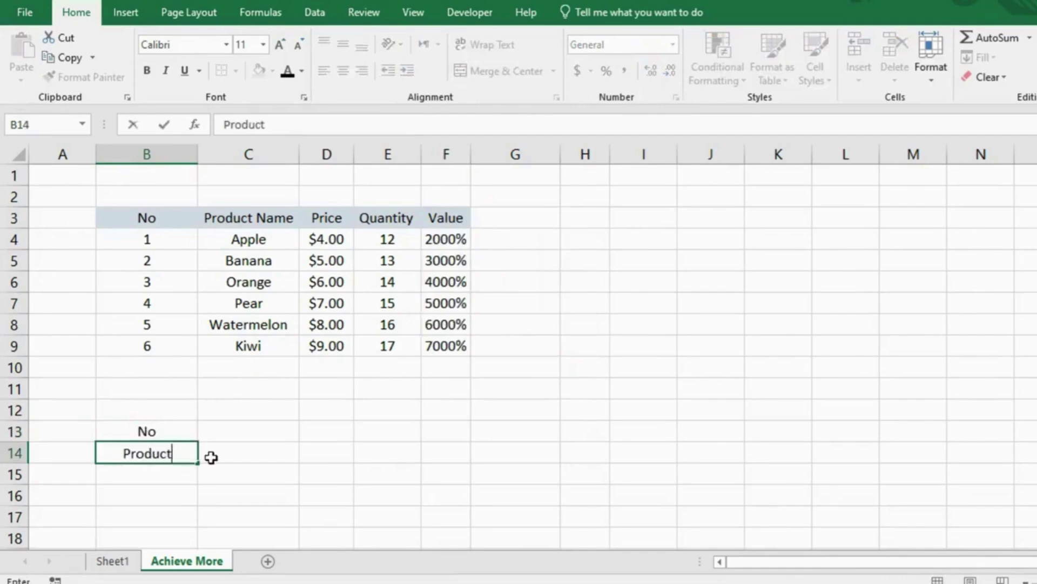
key(Up)
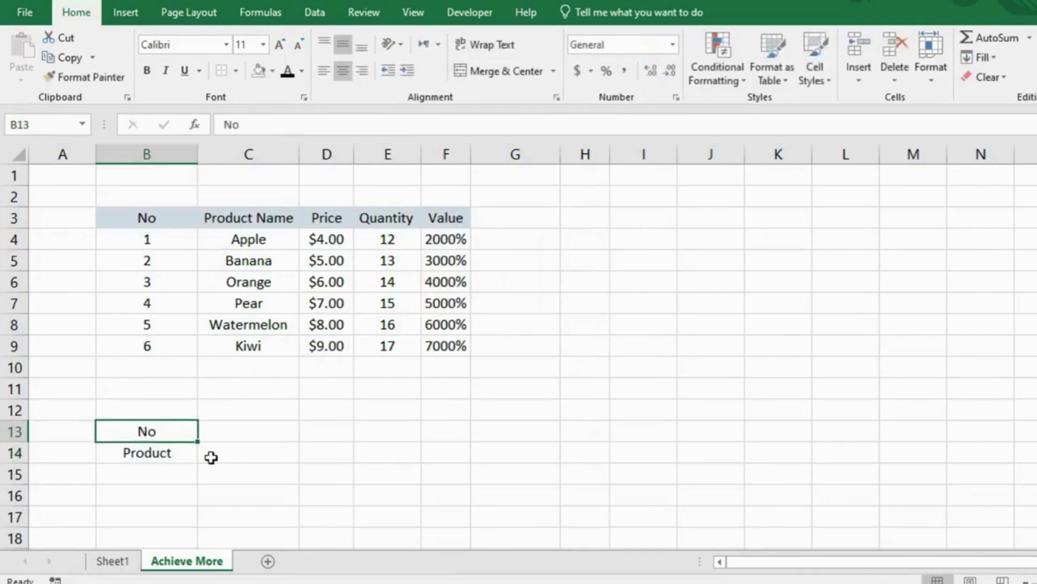
key(BackSpace)
key(Return)
key(BackSpace)
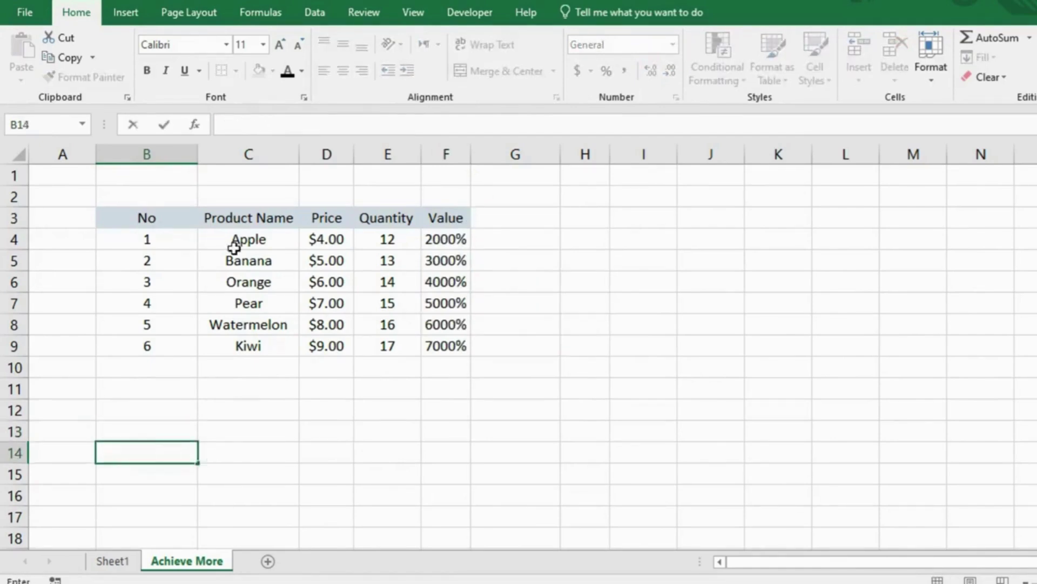
drag(150, 222, 444, 345)
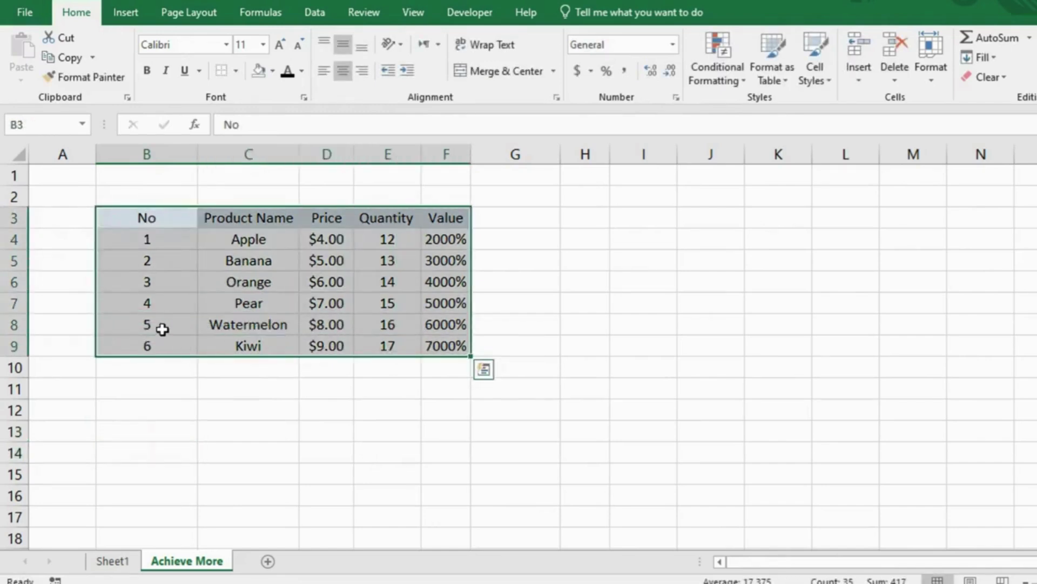
Step: Copy the product table and paste it at B12 with Paste Special's Transpose option
key(ctrl+c)
click(165, 407)
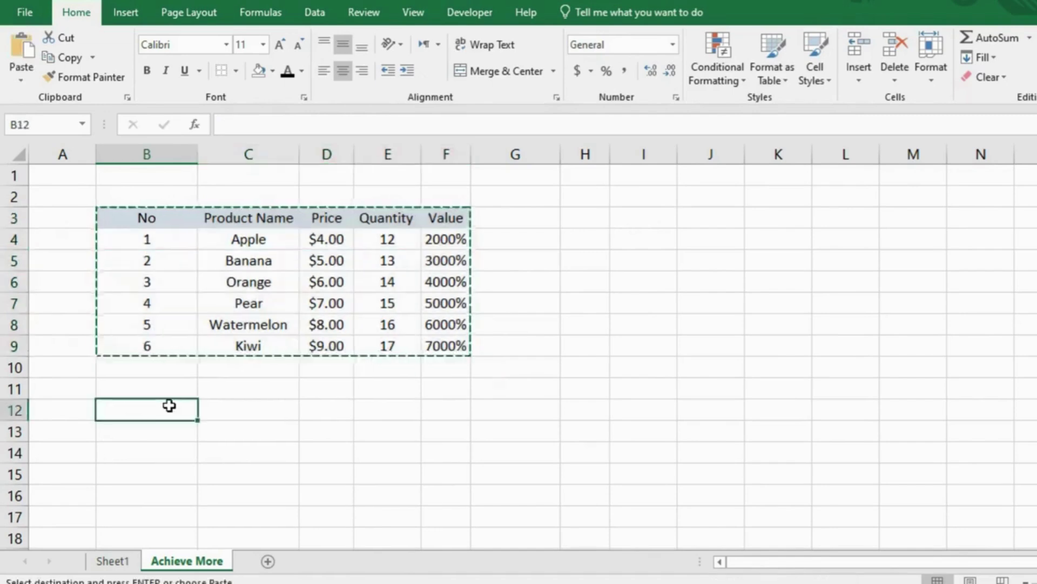
click(18, 75)
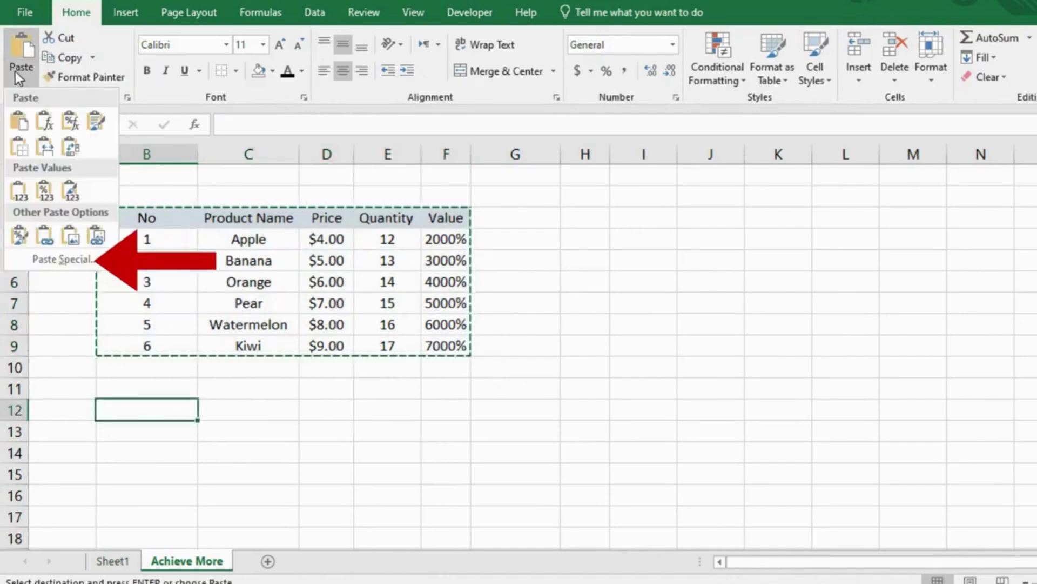
click(75, 255)
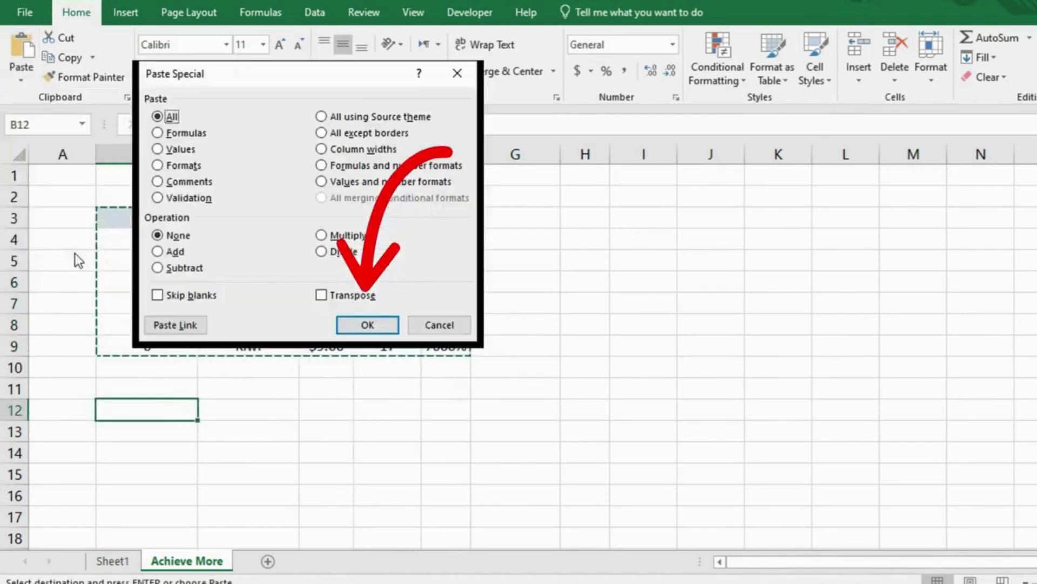
click(323, 296)
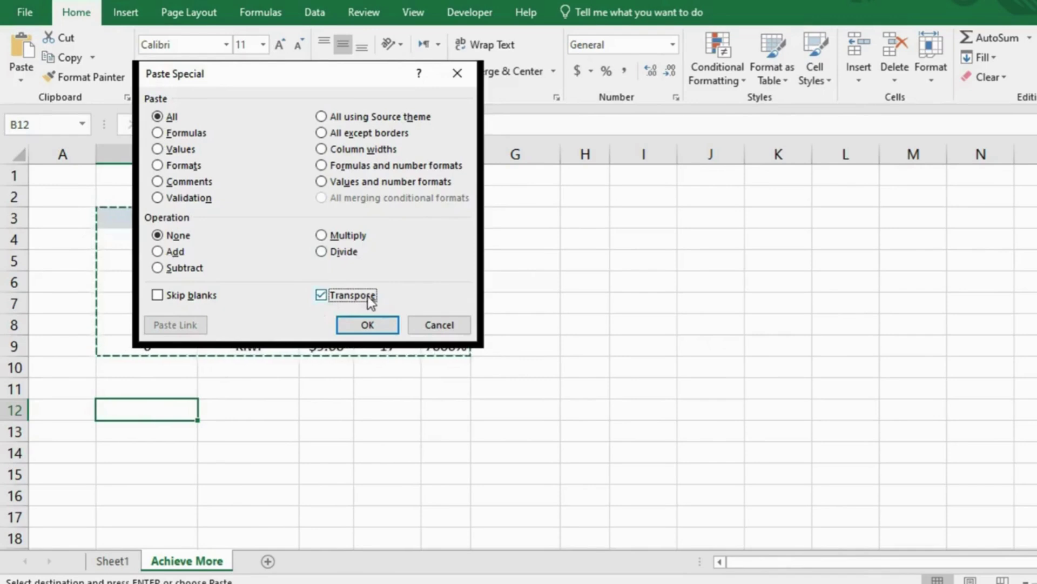
key(Return)
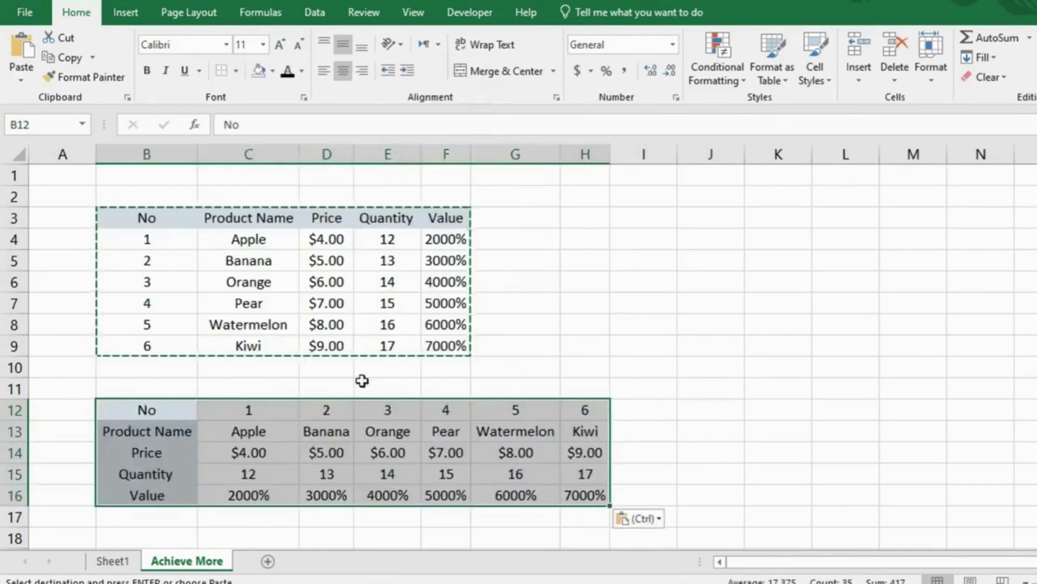
key(Escape)
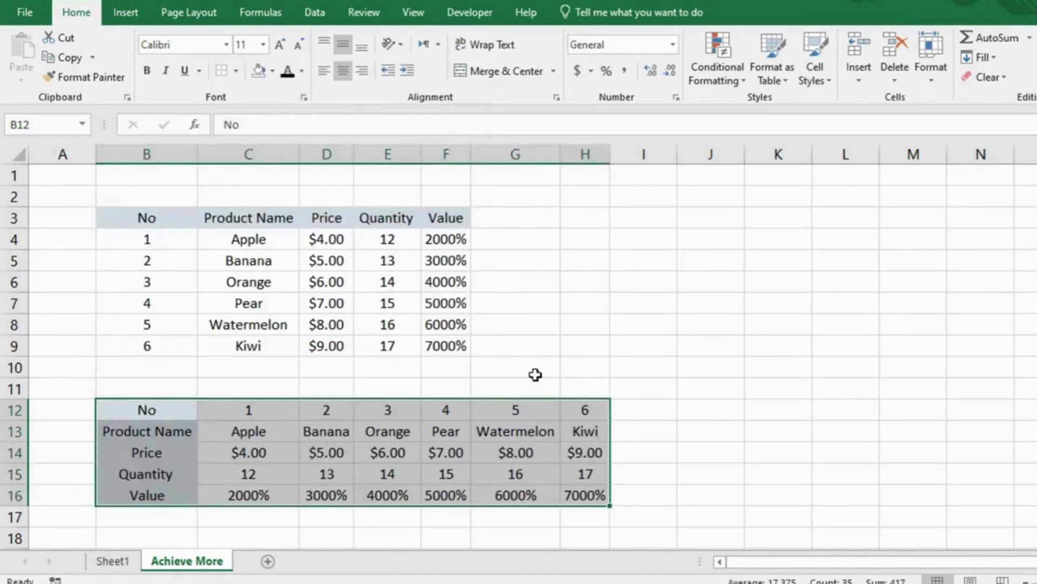
click(535, 373)
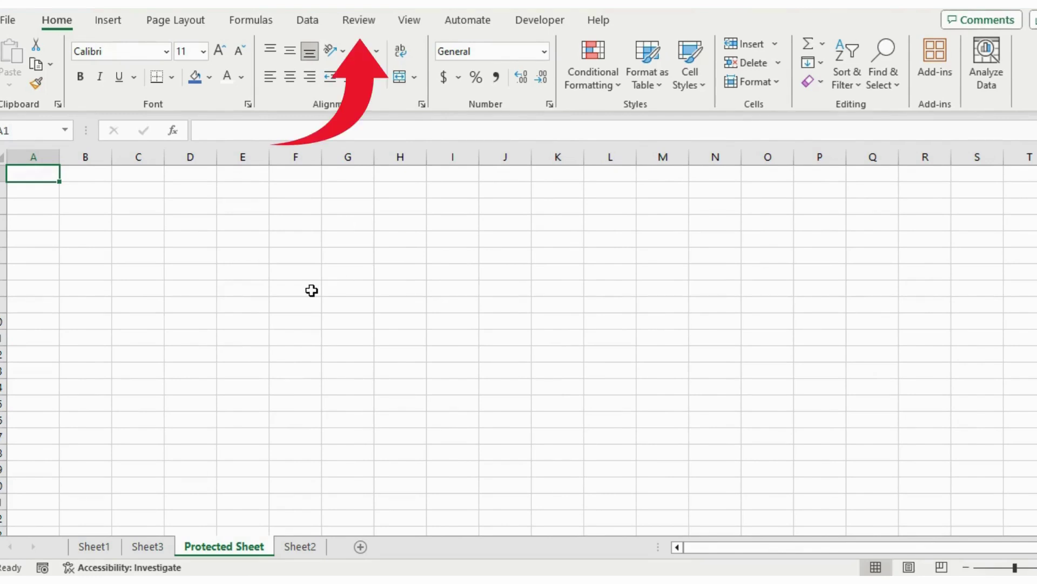
Step: Protect the workbook structure from the Review tab with a password, entered twice
click(360, 22)
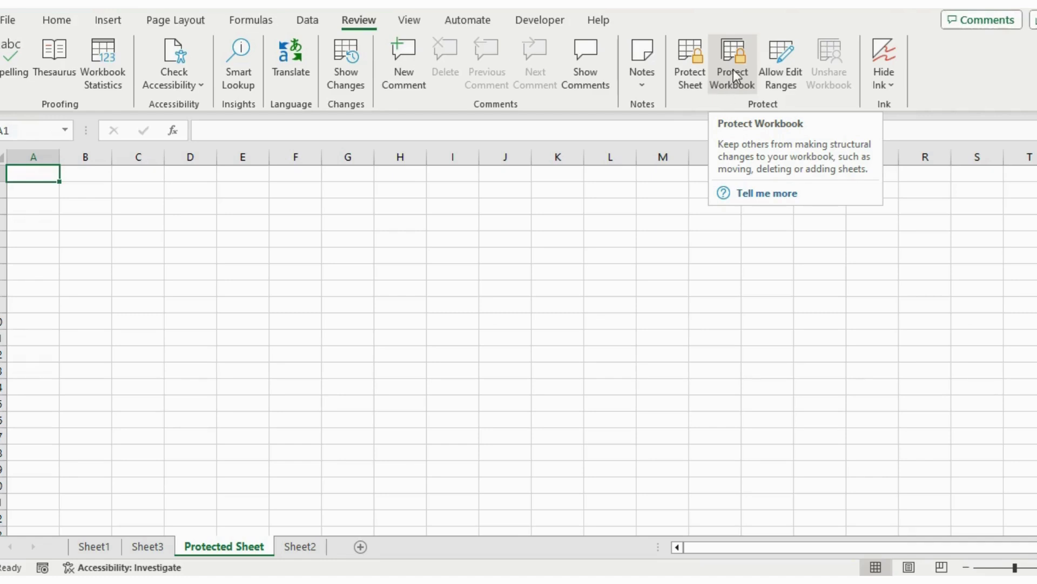
click(733, 69)
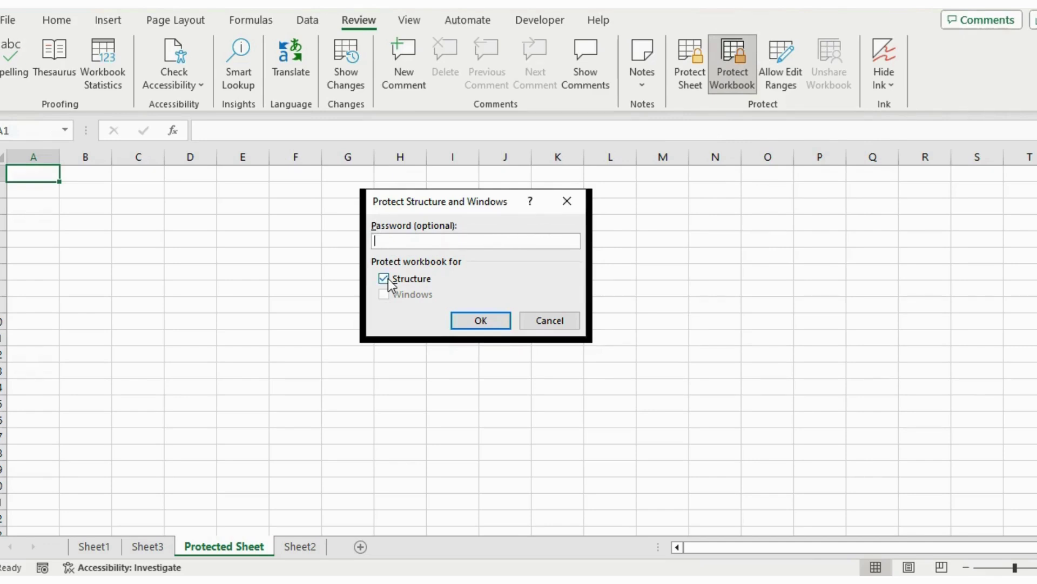
text(123)
click(481, 320)
text(123)
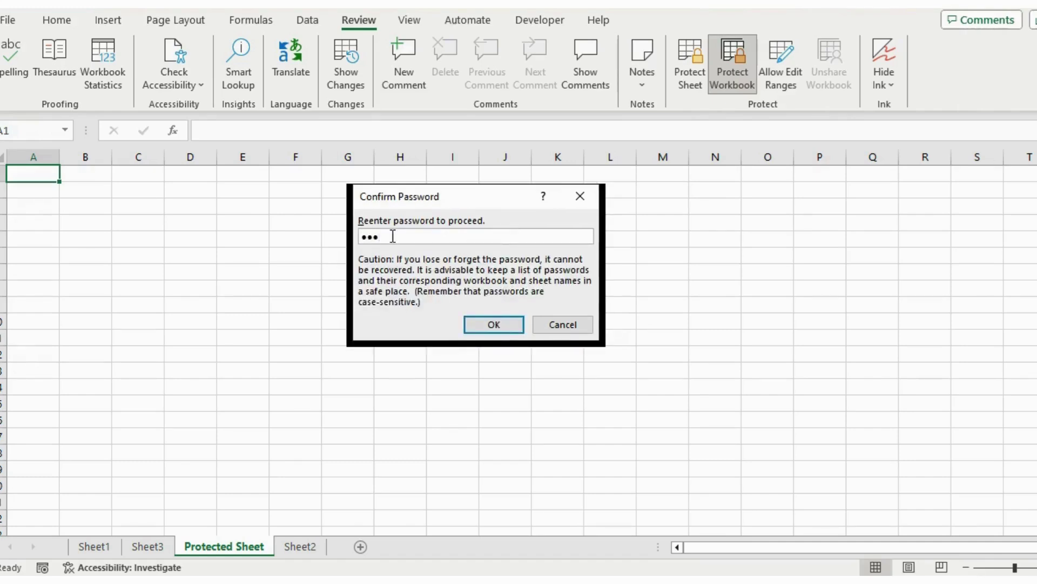
key(Return)
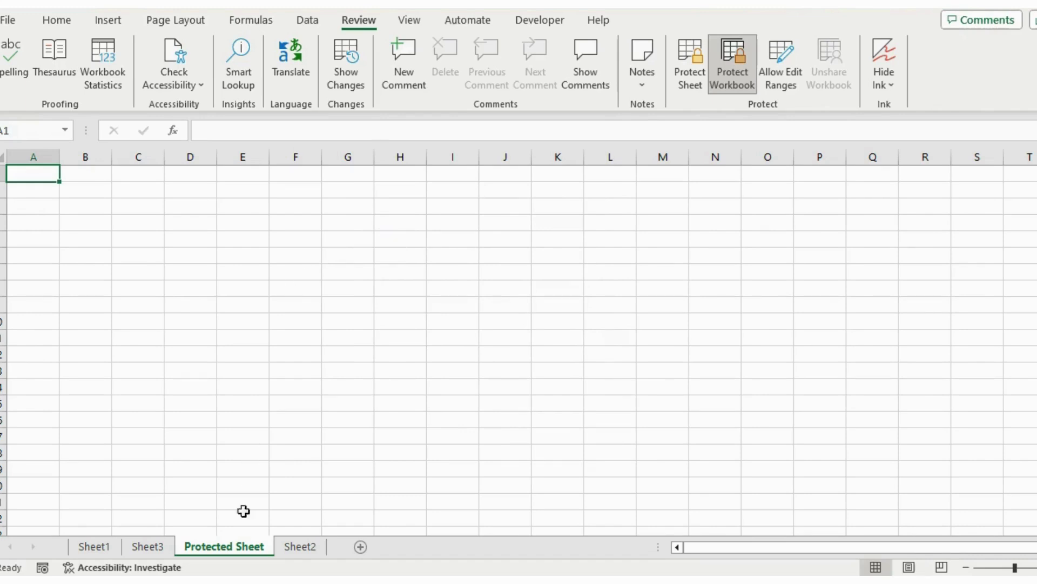
Step: Unprotect the workbook via Review > Protect Workbook, checking the sheet-tab menu before and after
right_click(222, 545)
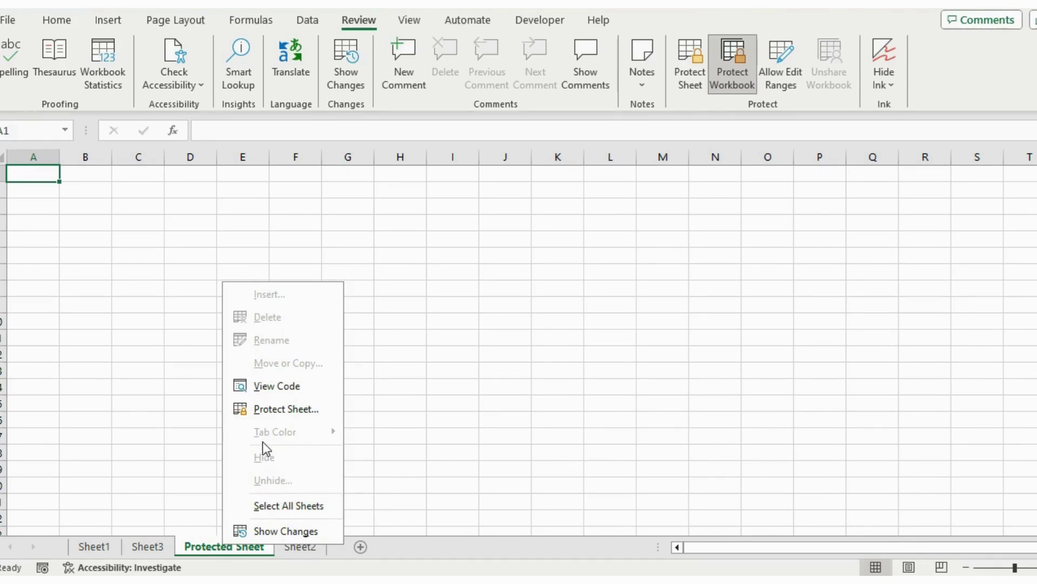
click(384, 265)
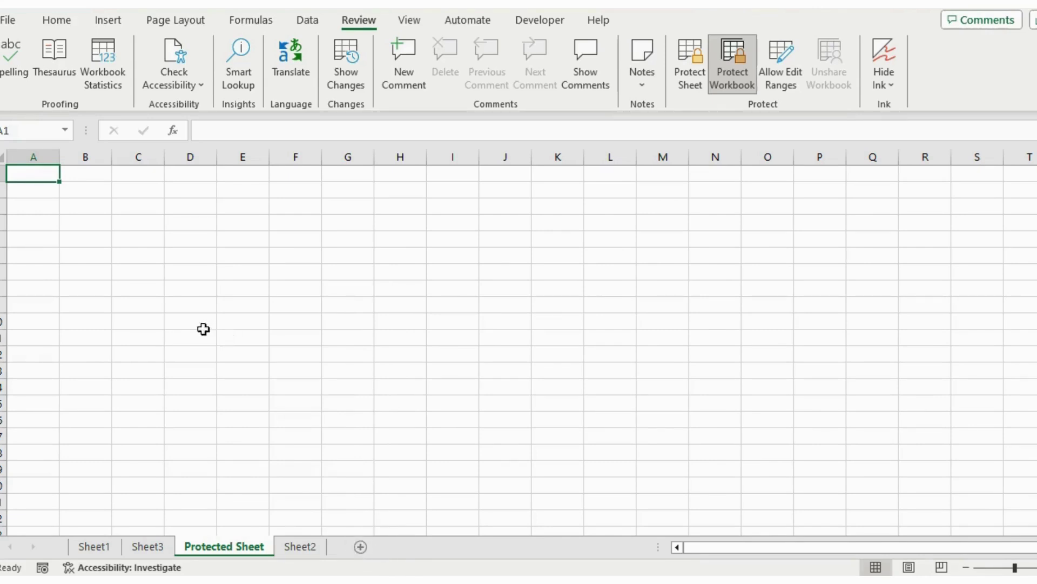
click(722, 73)
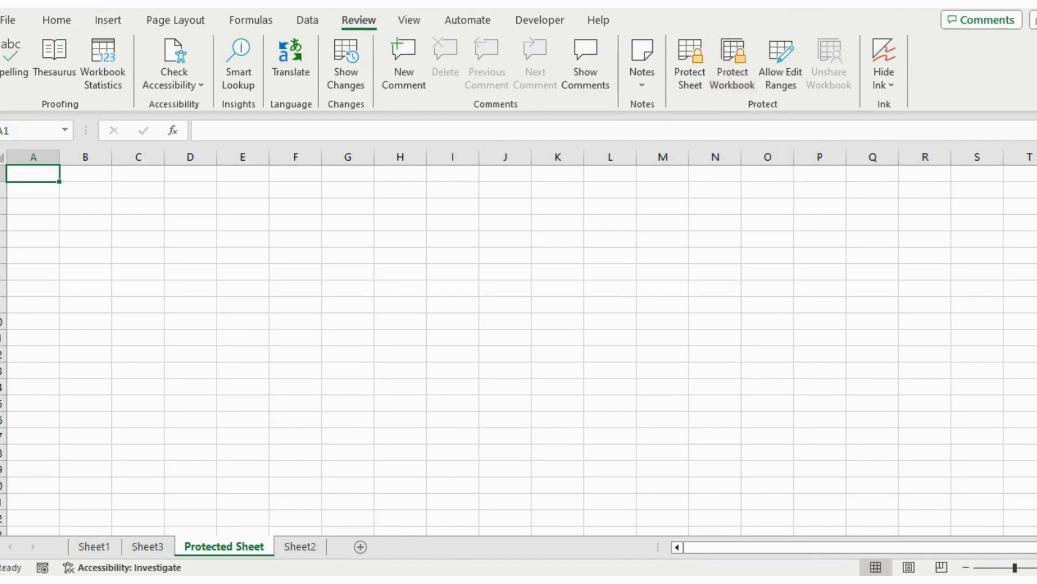
right_click(229, 552)
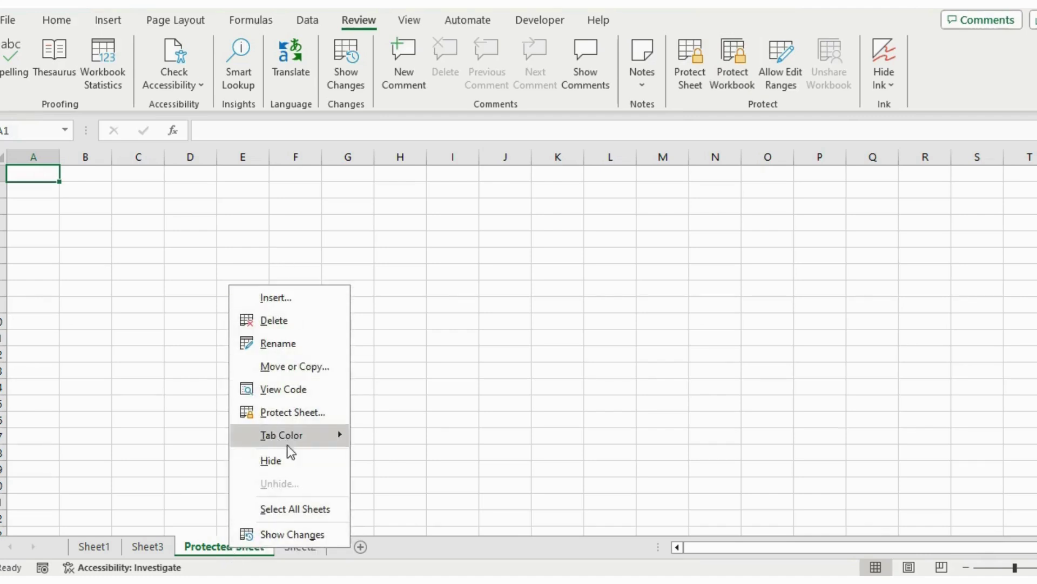
click(378, 309)
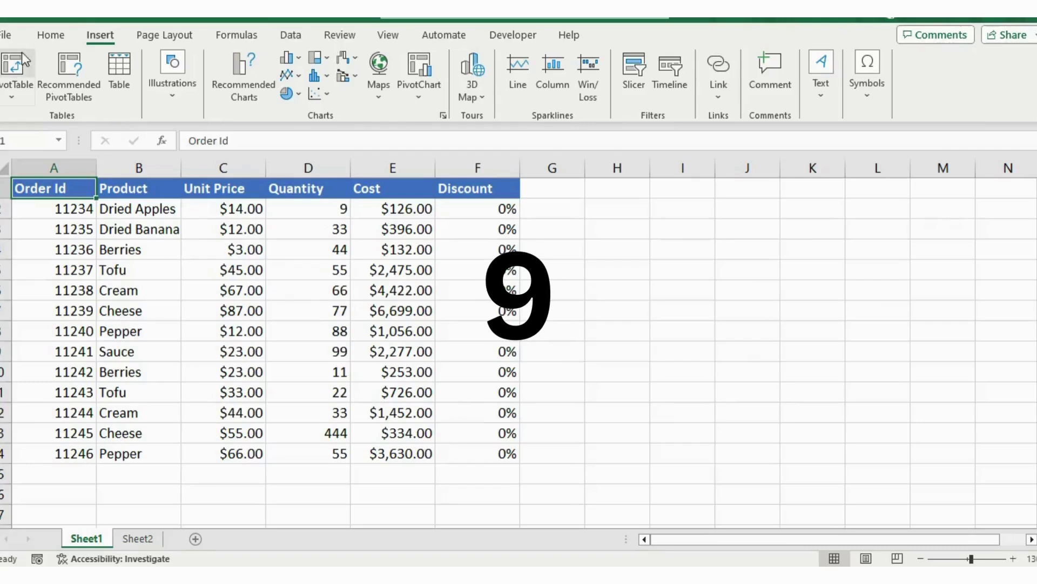
Step: Inspect the Cost formula in E7 and the Quantity header on Sheet1, then switch to Sheet2
click(46, 40)
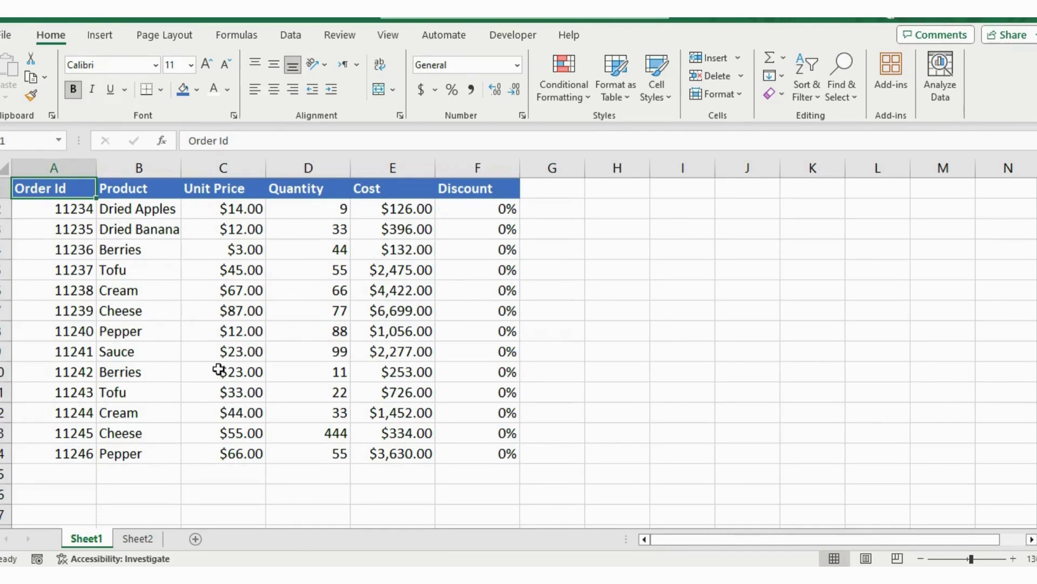
click(361, 312)
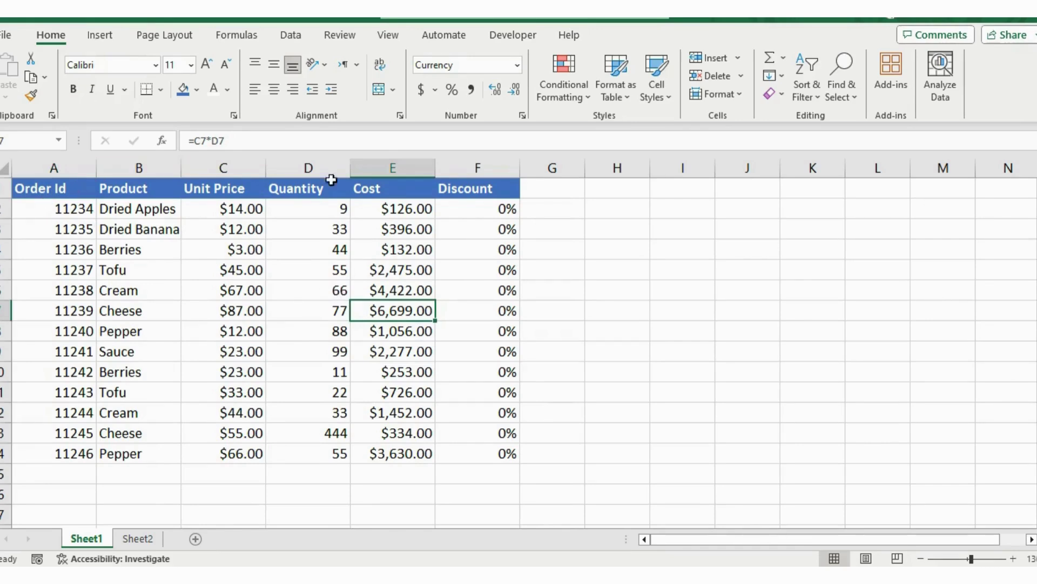
click(317, 190)
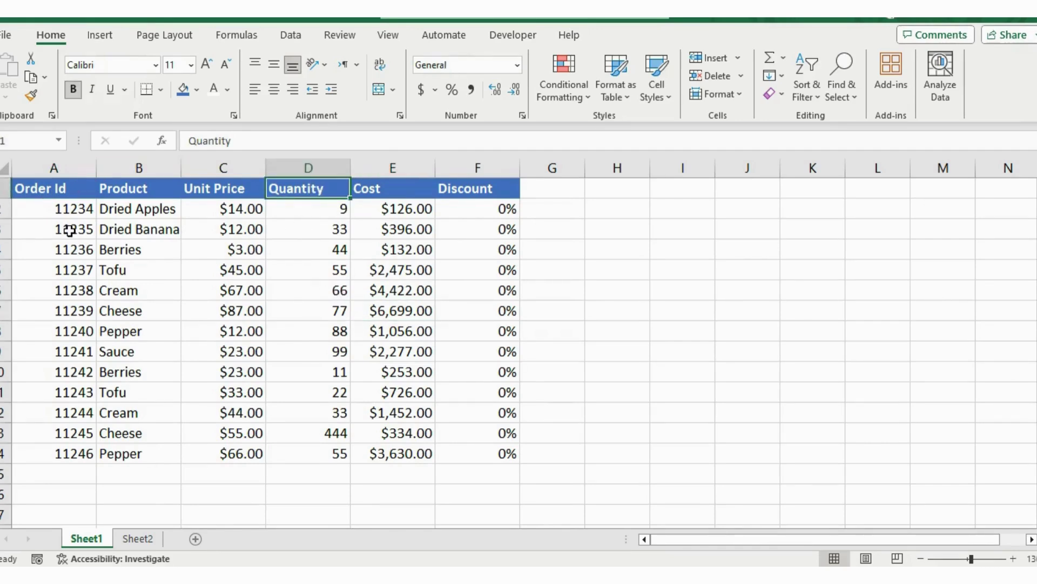
click(138, 538)
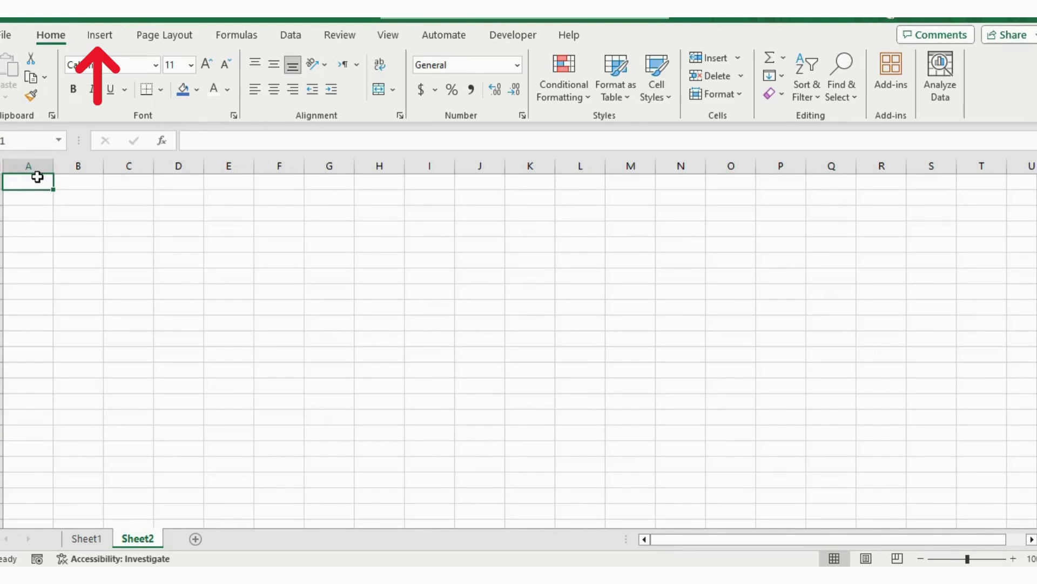
Step: Insert a PivotTable sourced from Sheet1!$A$1:$F$14, placed on the existing worksheet at Sheet2!$A$1
click(104, 37)
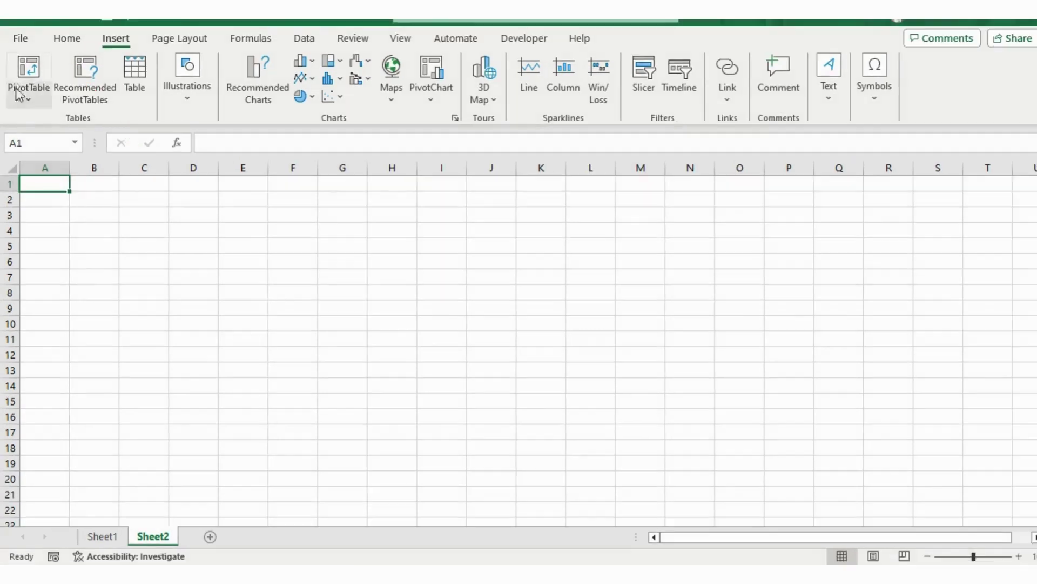
click(17, 75)
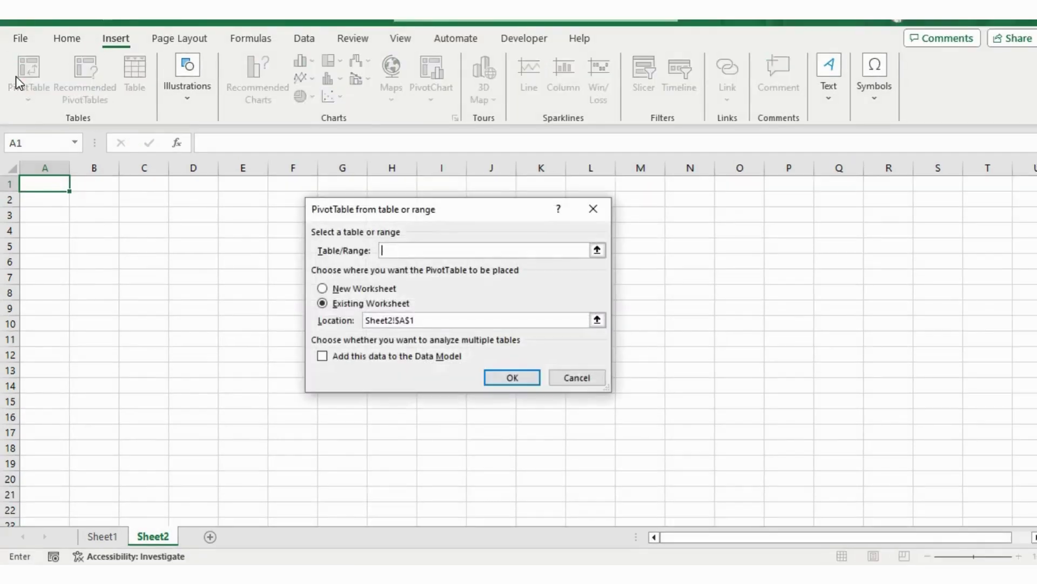
click(597, 251)
click(102, 536)
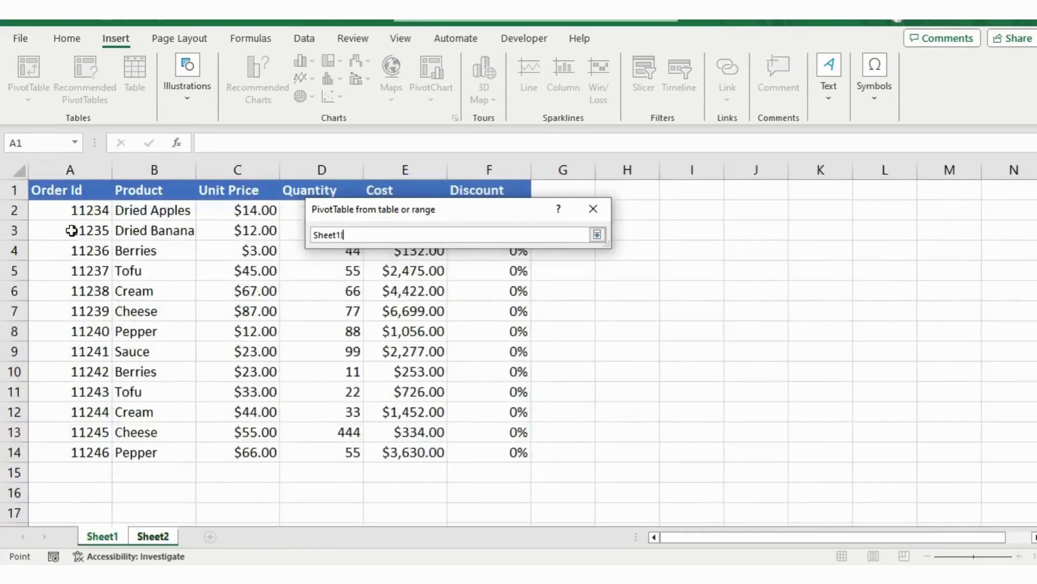
drag(54, 186, 487, 454)
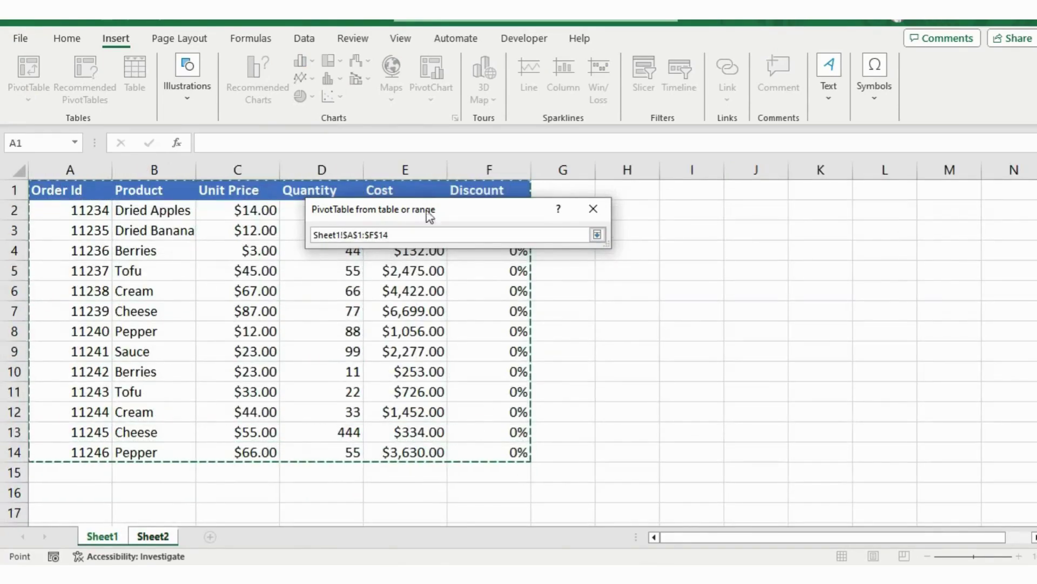
click(599, 236)
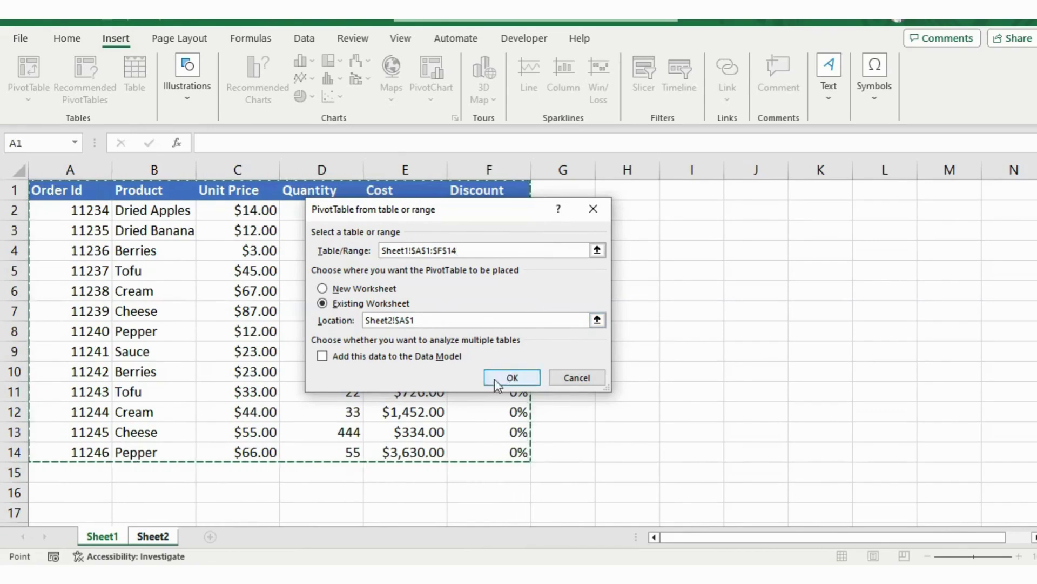
click(508, 376)
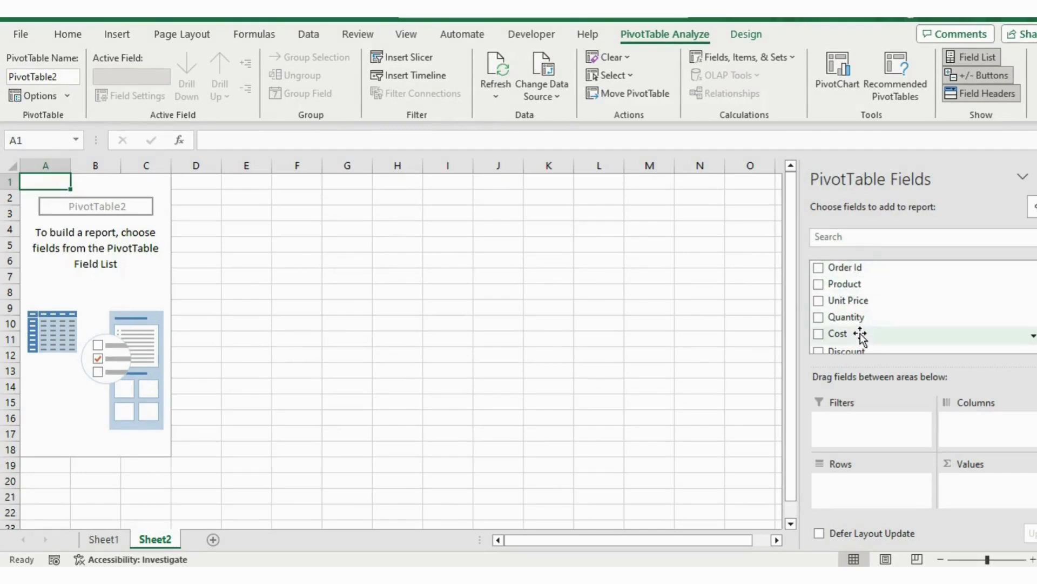
Step: Add the Order Id and Quantity fields and move Order Id into Rows
click(815, 268)
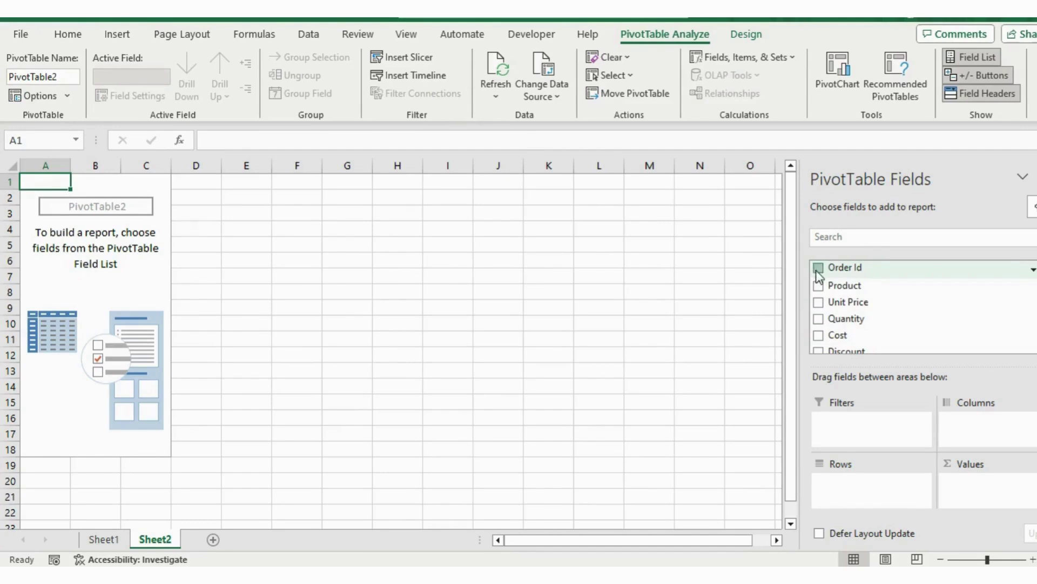
click(819, 317)
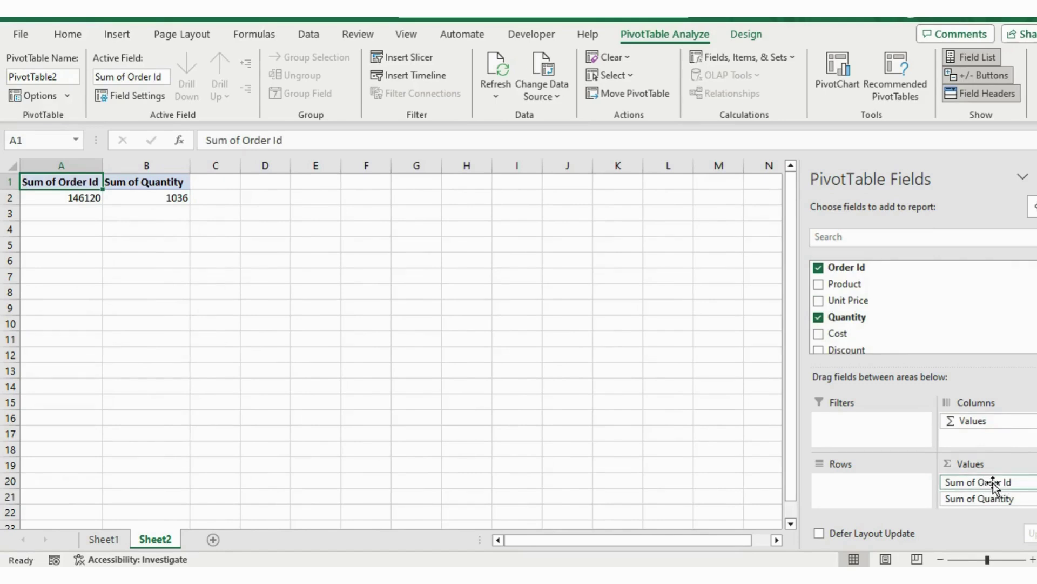
drag(987, 482, 851, 478)
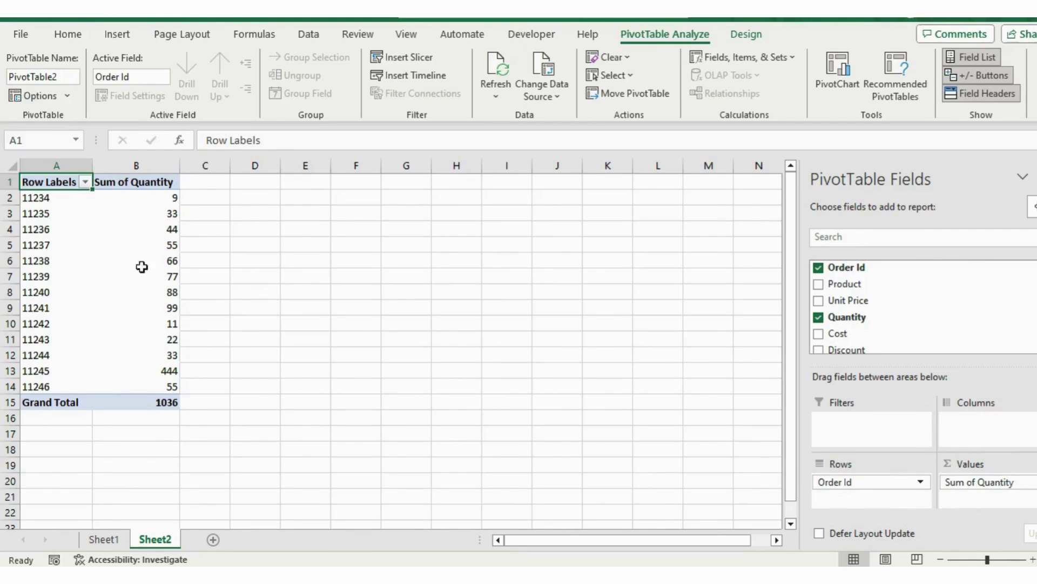
Step: Rename the Row Labels header in A1 to 'Order Id'
double_click(57, 182)
double_click(57, 182)
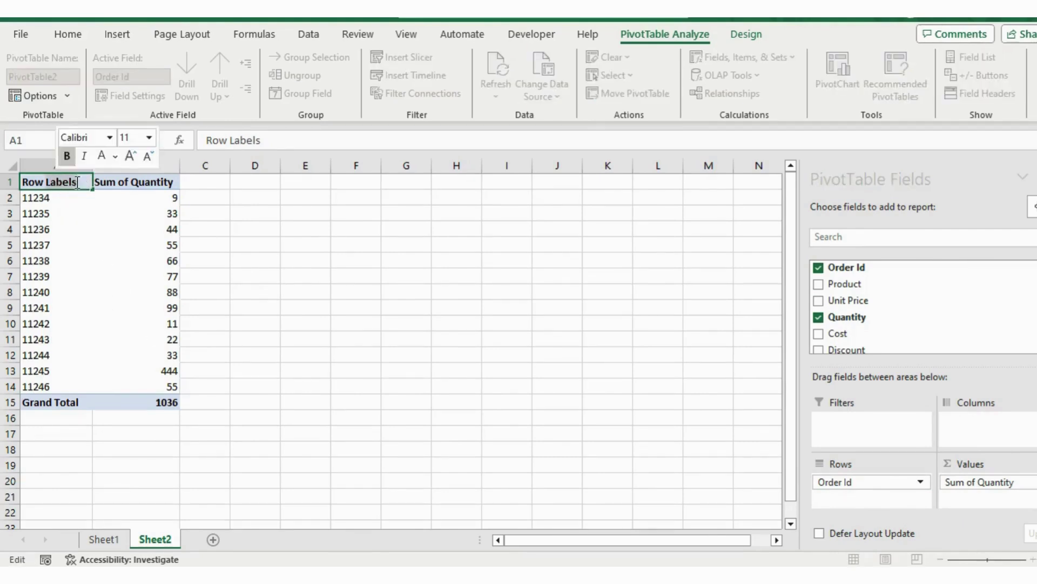
click(28, 182)
triple_click(28, 182)
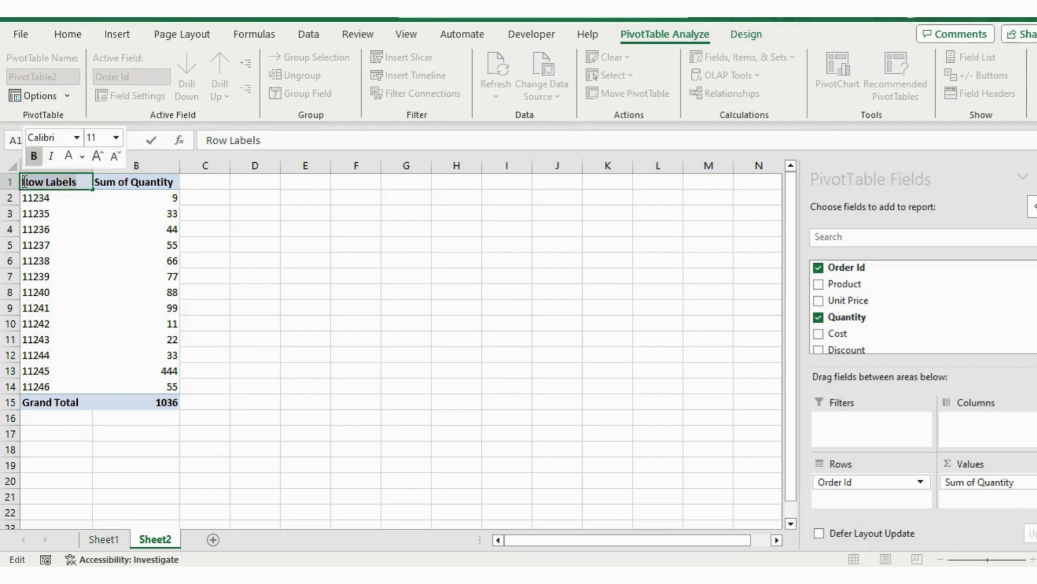
text(Order)
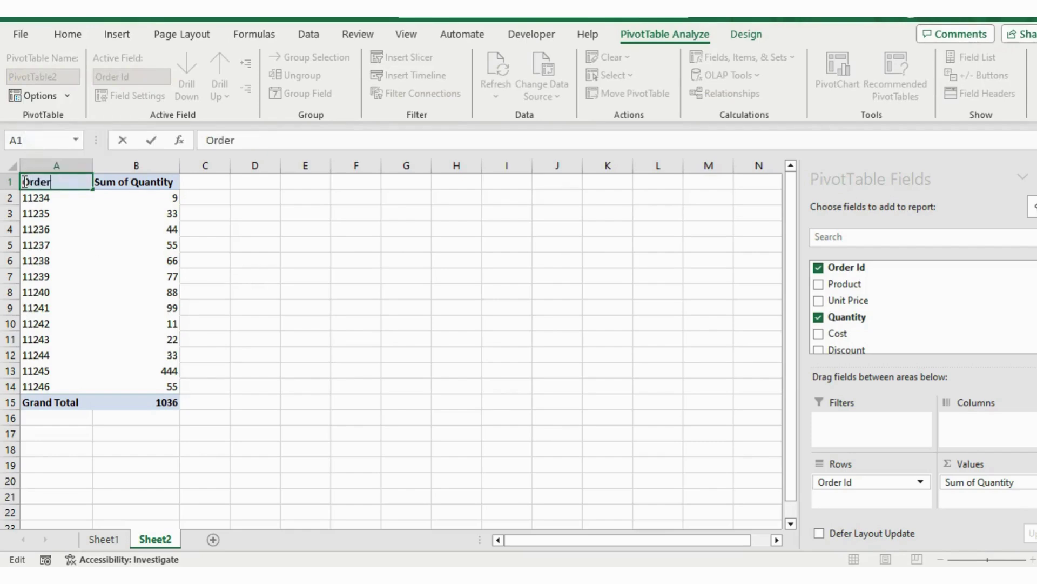
text( Id)
key(Return)
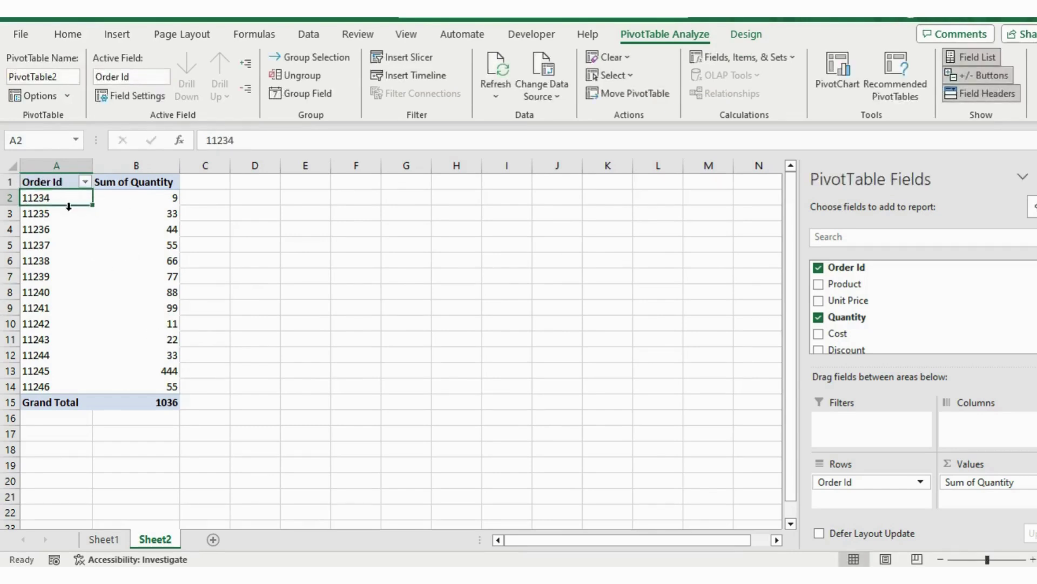
Step: Select the Order Id items A2:A14, then the quantity 44 in B4
key(Down)
key(Down)
key(Down)
key(Down)
key(Down)
key(Down)
key(Down)
key(ctrl+space)
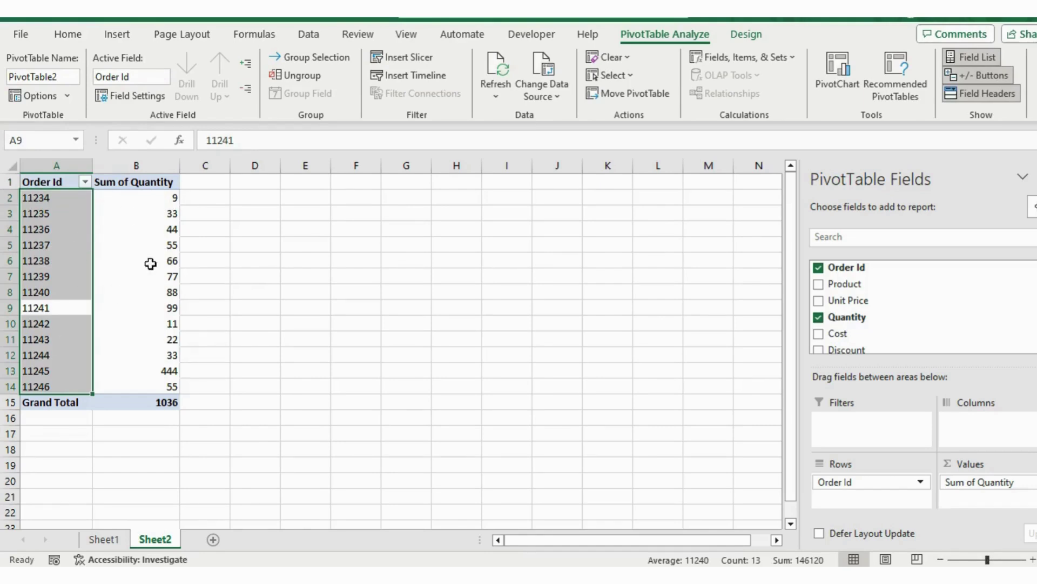
click(158, 226)
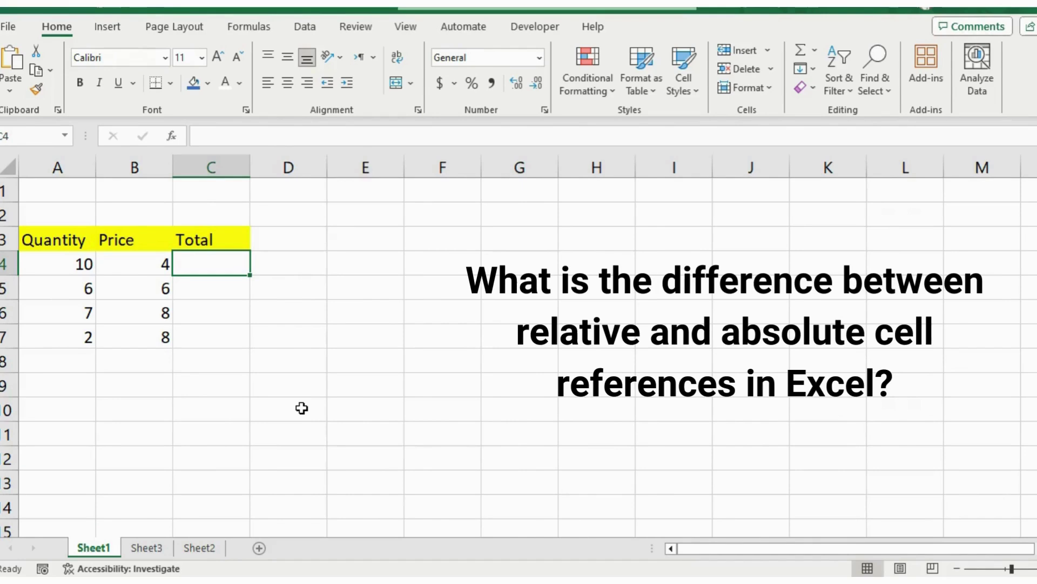
Step: On Sheet1, select the Price value 4 in B4, then the empty Total cell C4
click(107, 272)
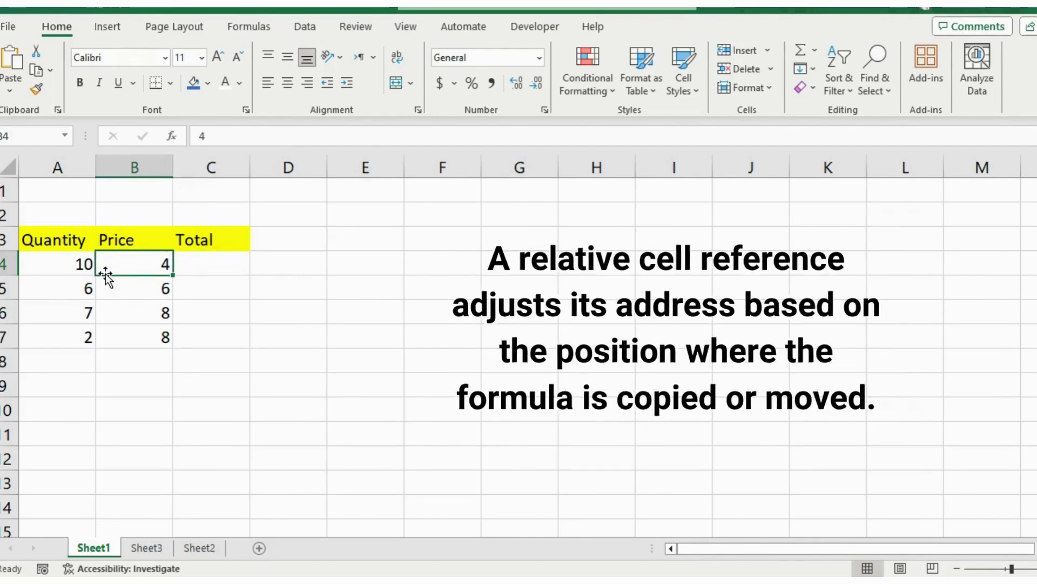
click(225, 263)
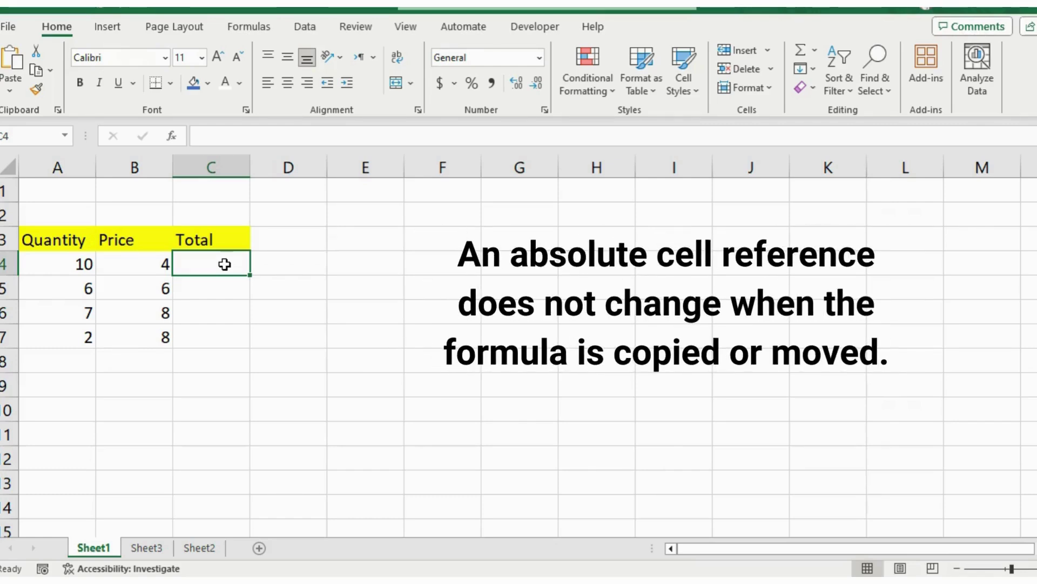
Step: Enter =A4*B4 in C4 to get a Total of 40
text(=)
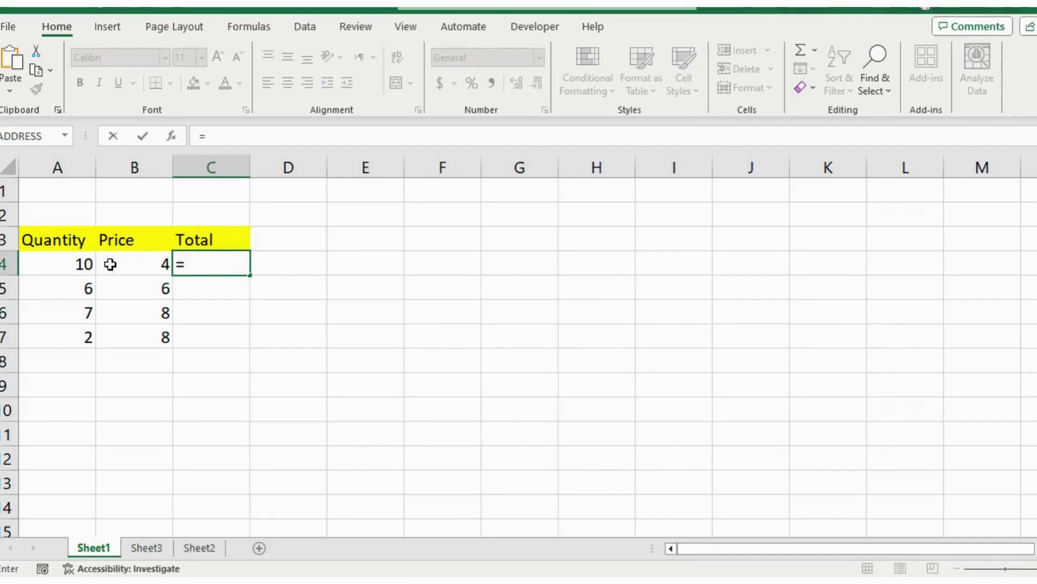
click(85, 267)
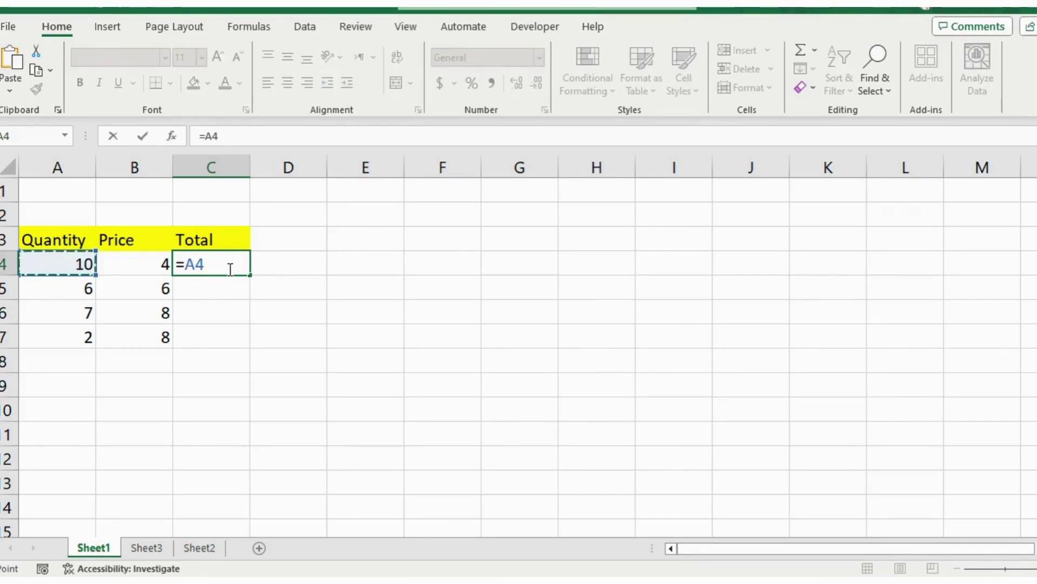
text(*)
click(153, 265)
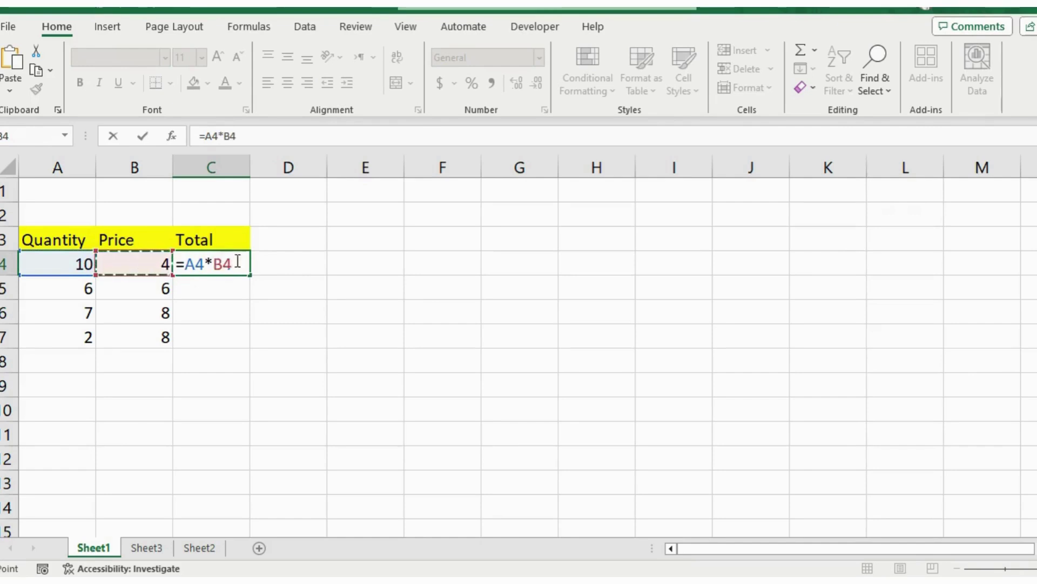
key(Return)
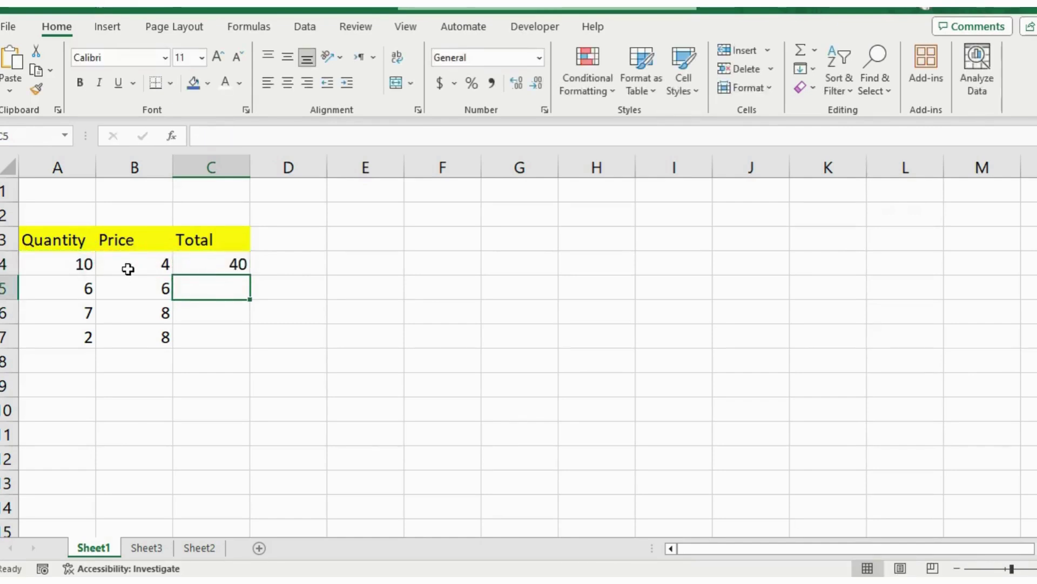
Step: Fill the C4 formula down to C7 and check that C5 reads =A5*B5
click(238, 264)
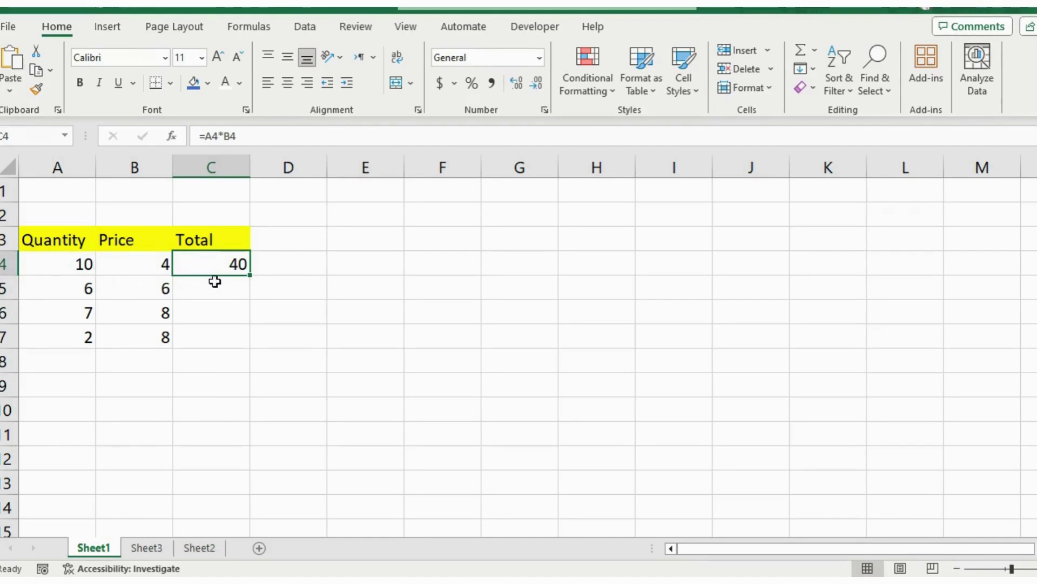
drag(250, 275, 244, 338)
click(222, 292)
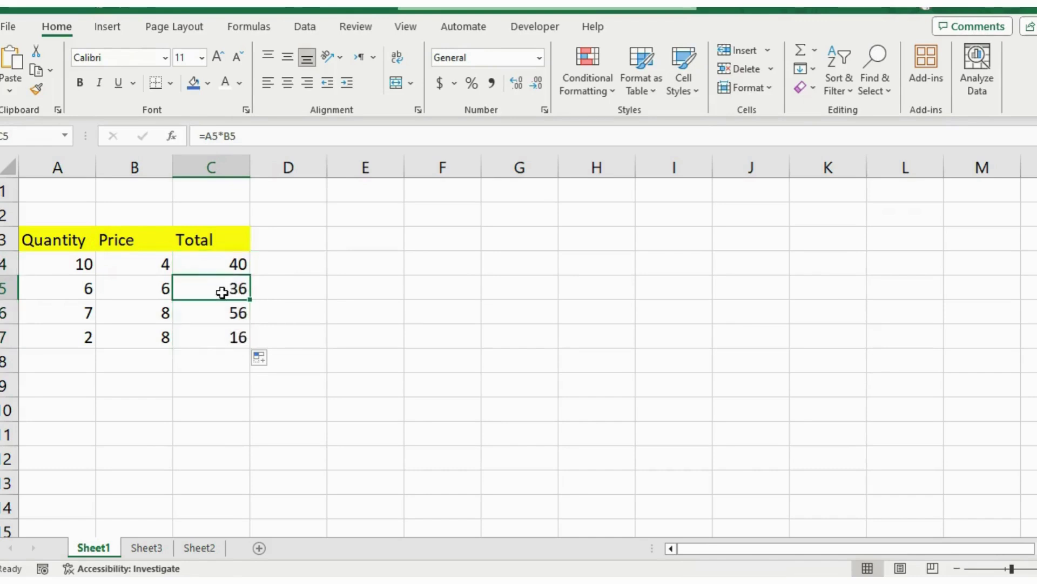
key(F2)
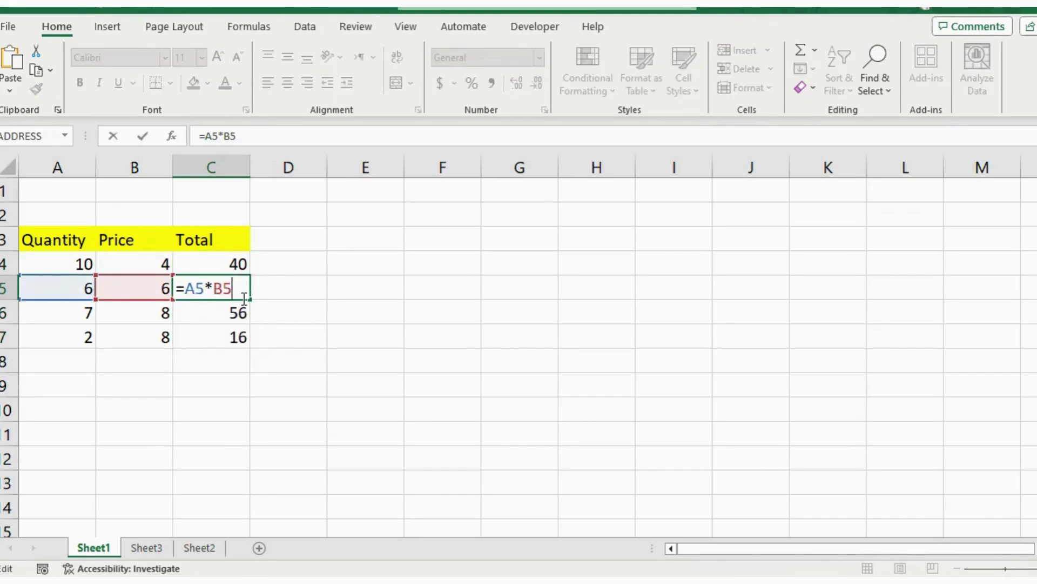
Step: On Sheet3's sideways table, enter =B4*B5 in B6 to get a Total of 40
click(146, 548)
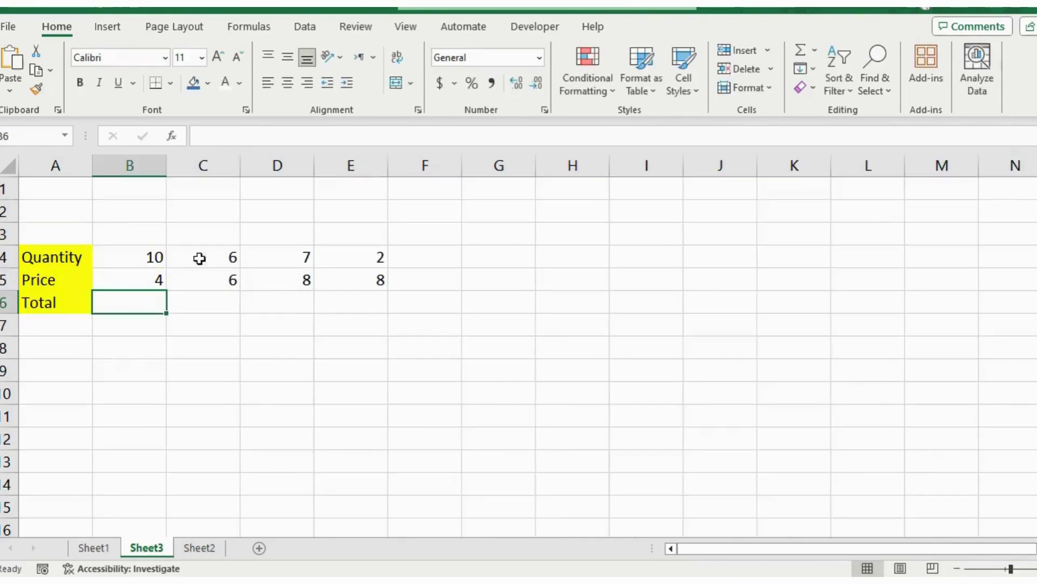
text(=)
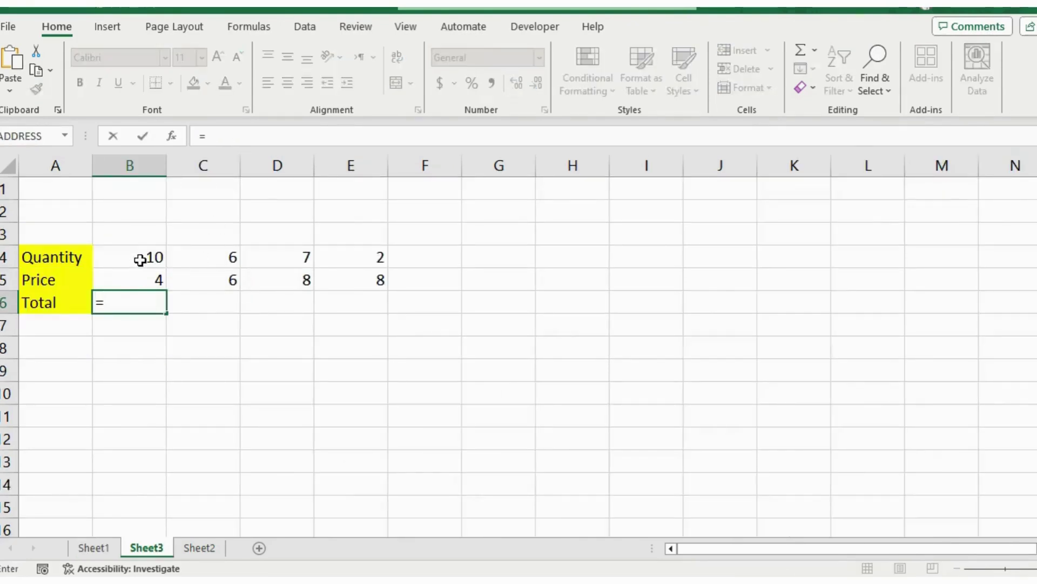
click(140, 257)
text(*)
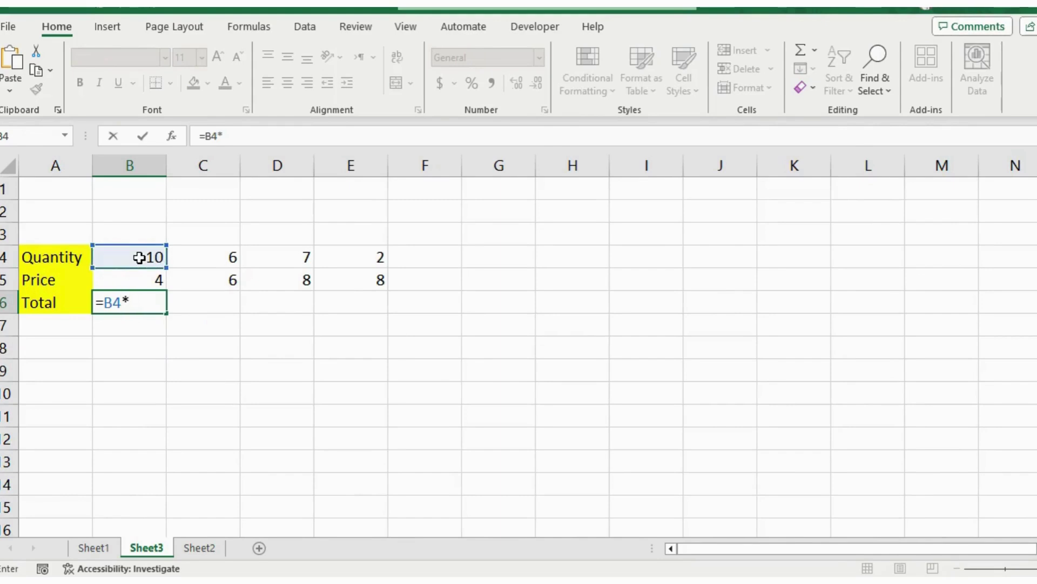
click(142, 275)
key(Return)
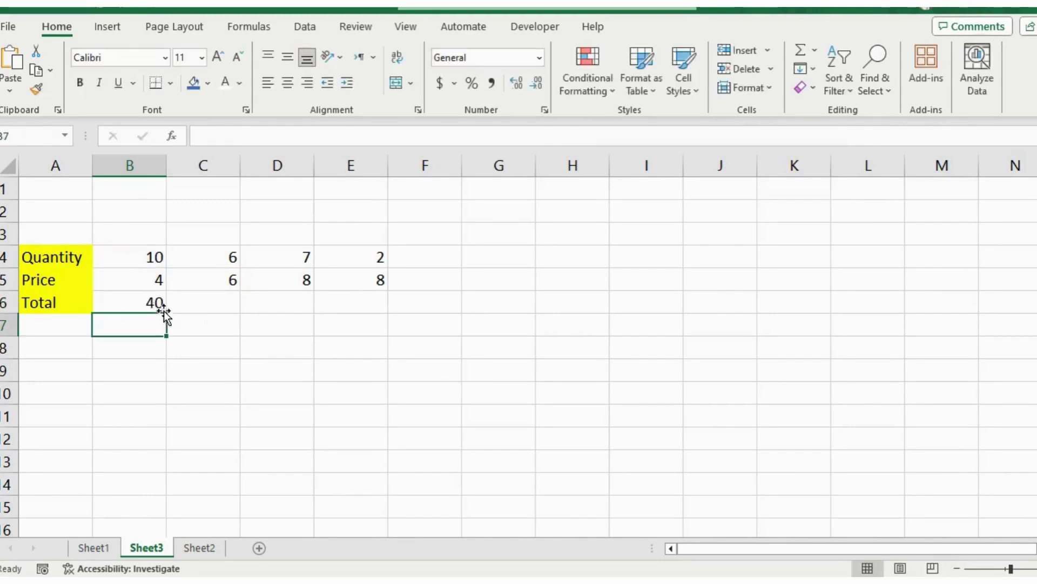
Step: Fill the B6 formula across to E6 and compare the formulas in C6 and B6
click(157, 304)
drag(167, 313, 373, 303)
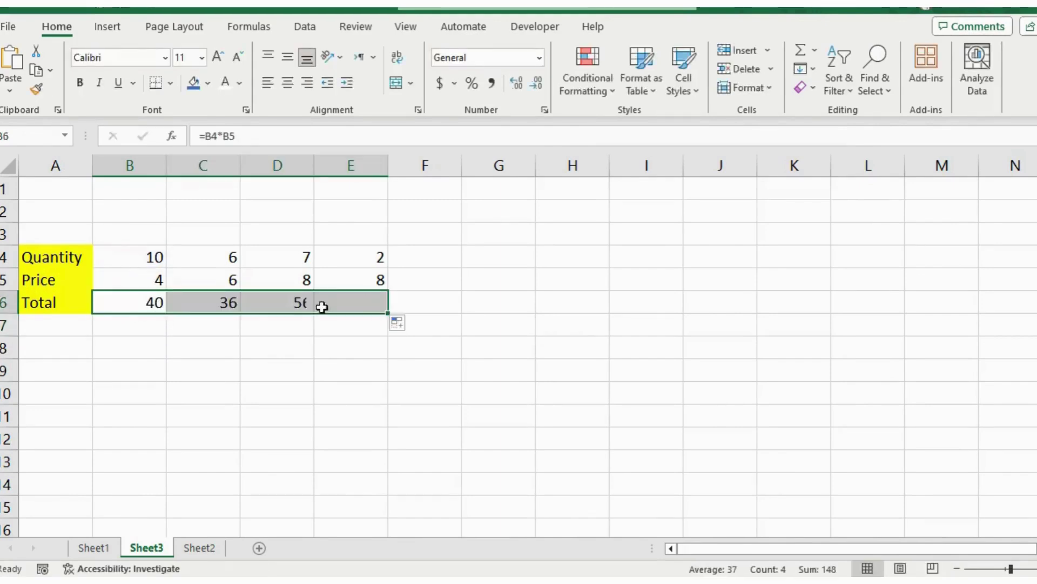
double_click(222, 304)
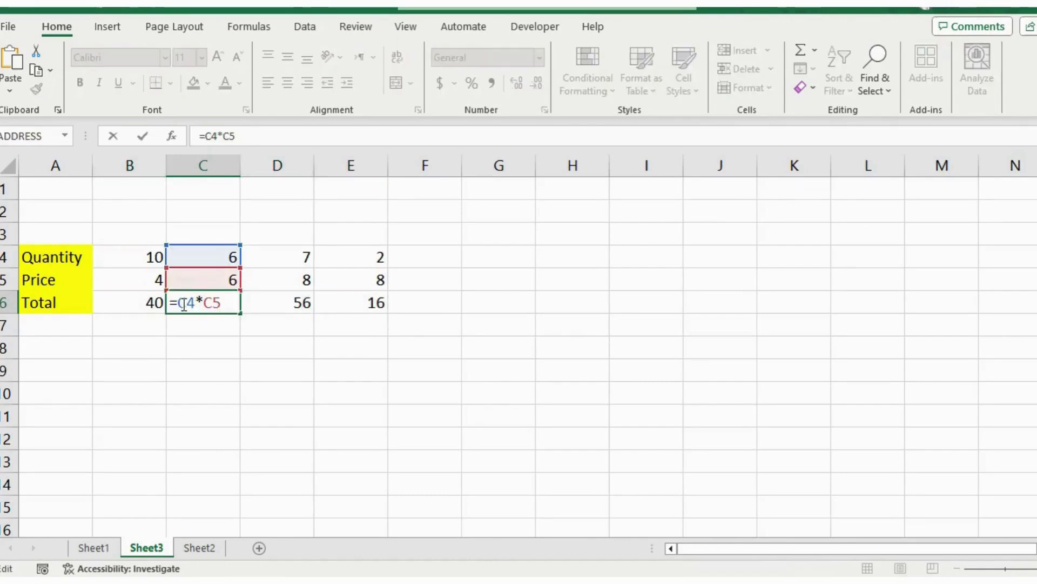
double_click(141, 307)
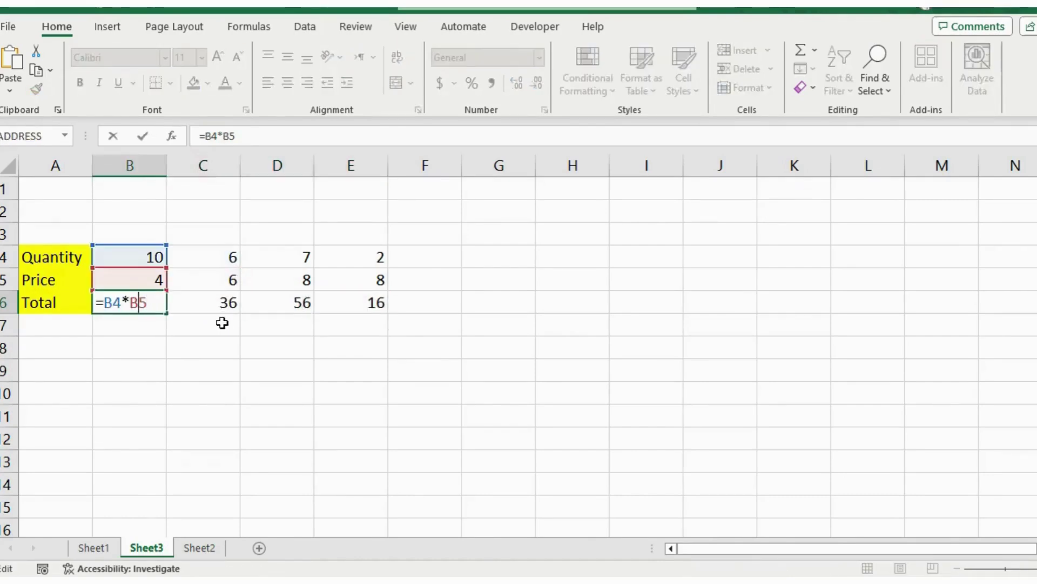
click(199, 547)
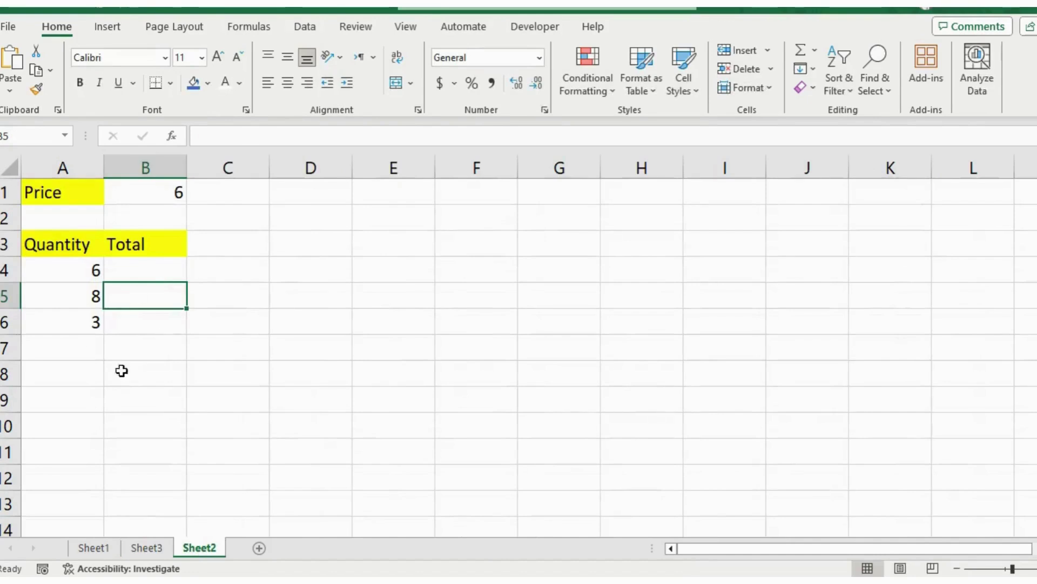
click(142, 264)
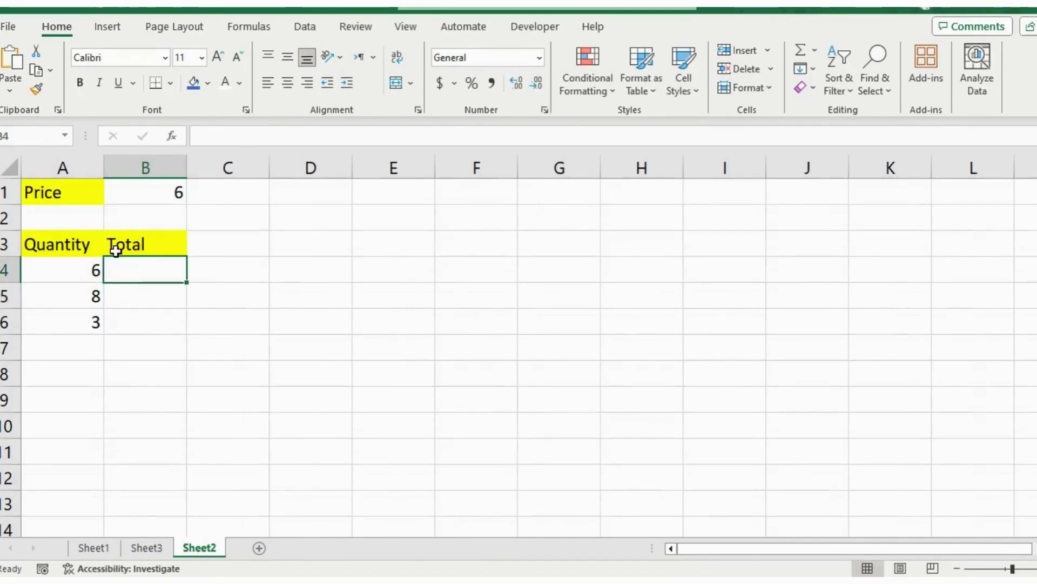
click(70, 269)
click(137, 194)
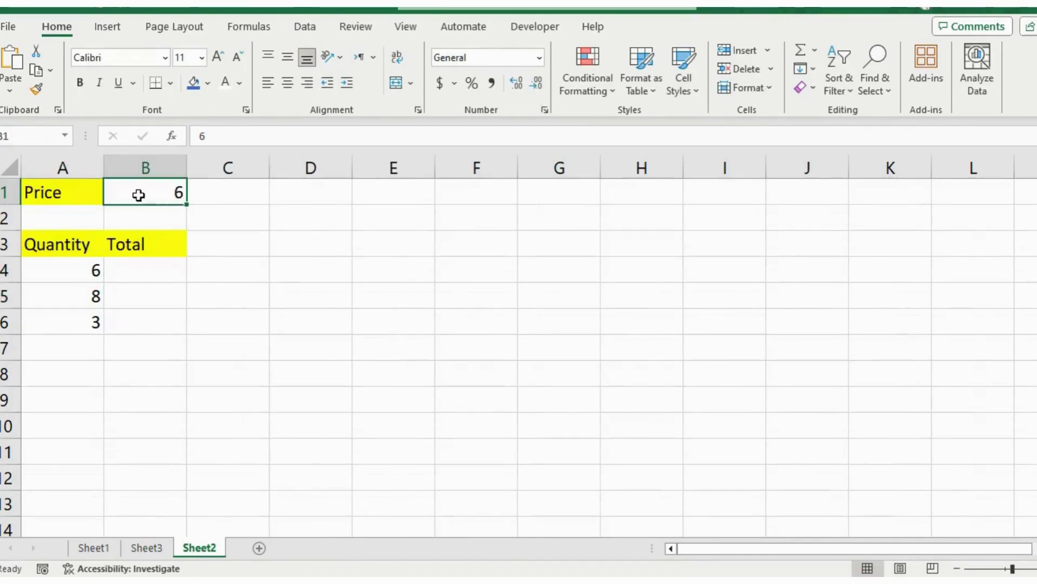
click(137, 274)
text(=)
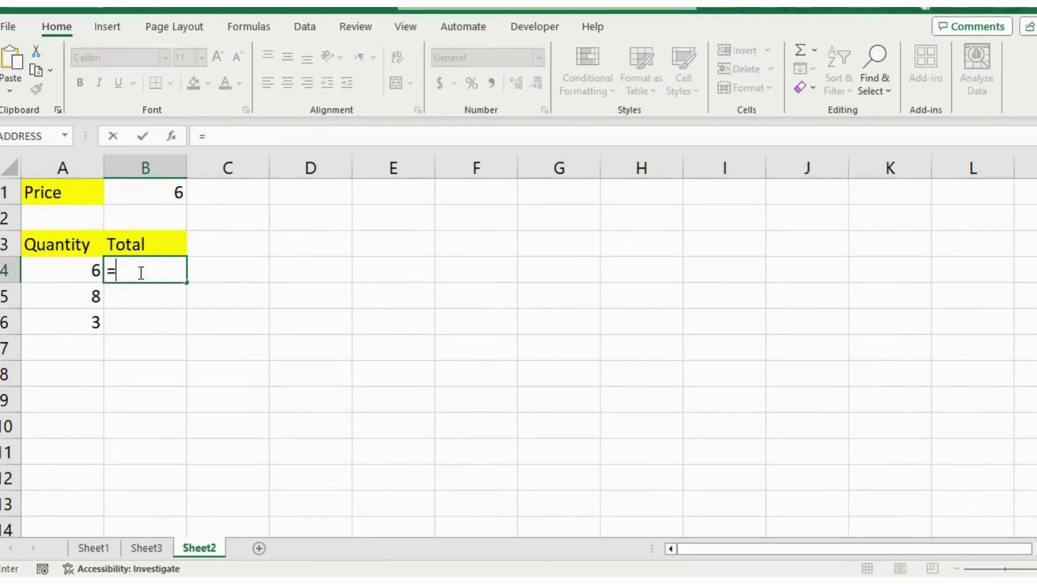
click(77, 270)
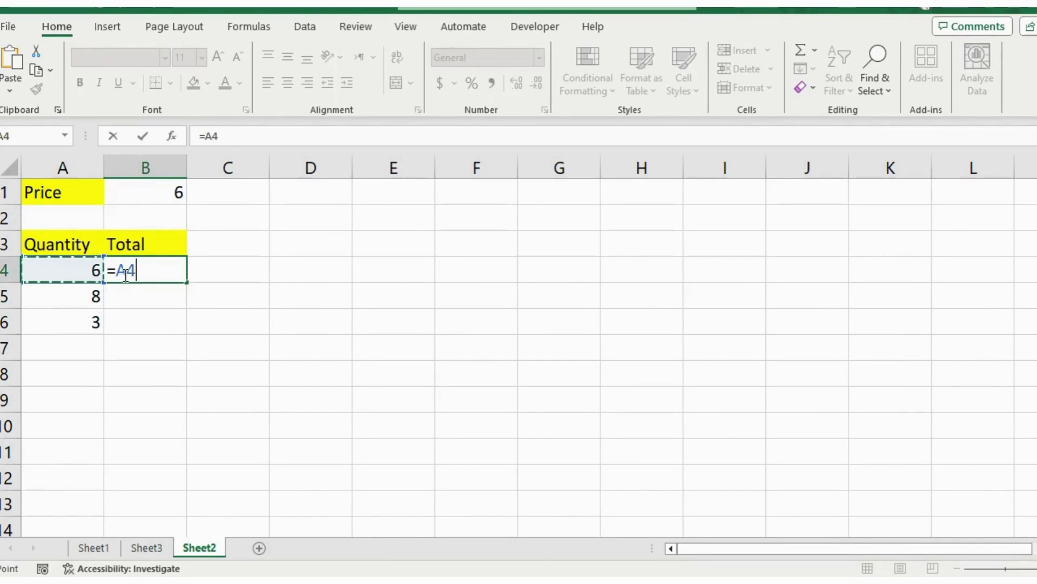
text(*)
click(146, 203)
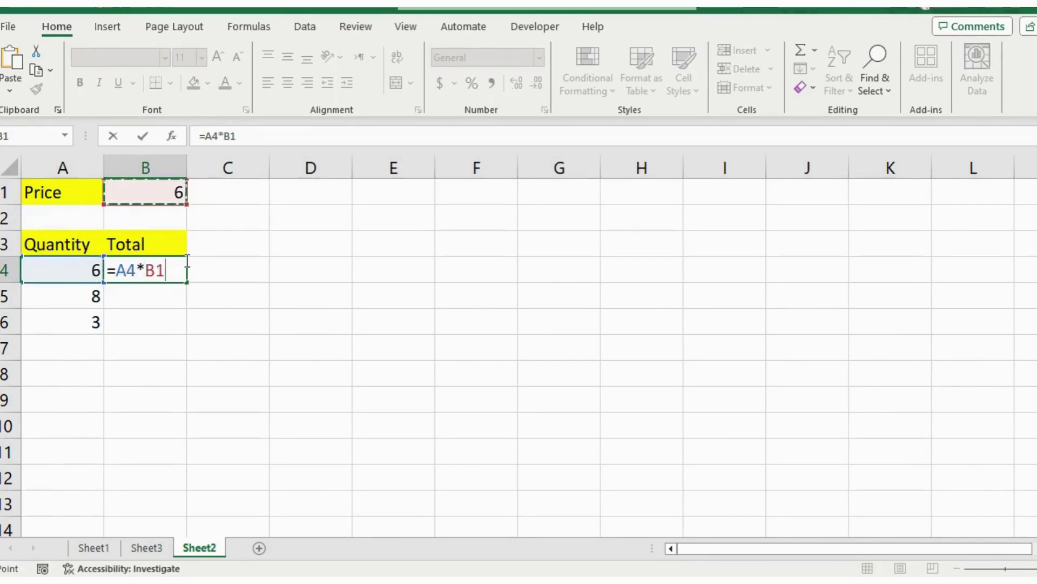
key(Return)
click(159, 274)
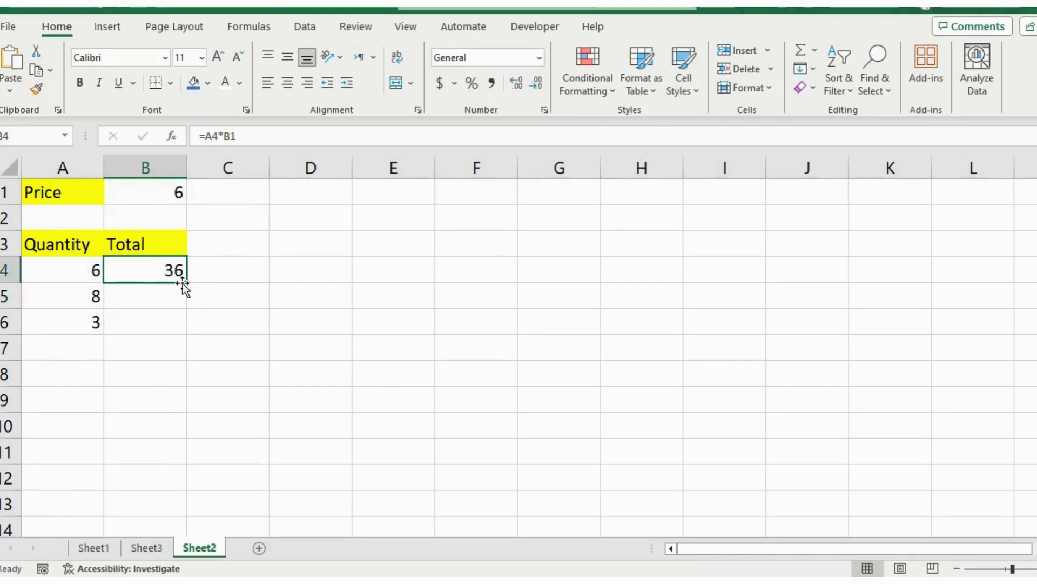
drag(185, 283, 178, 325)
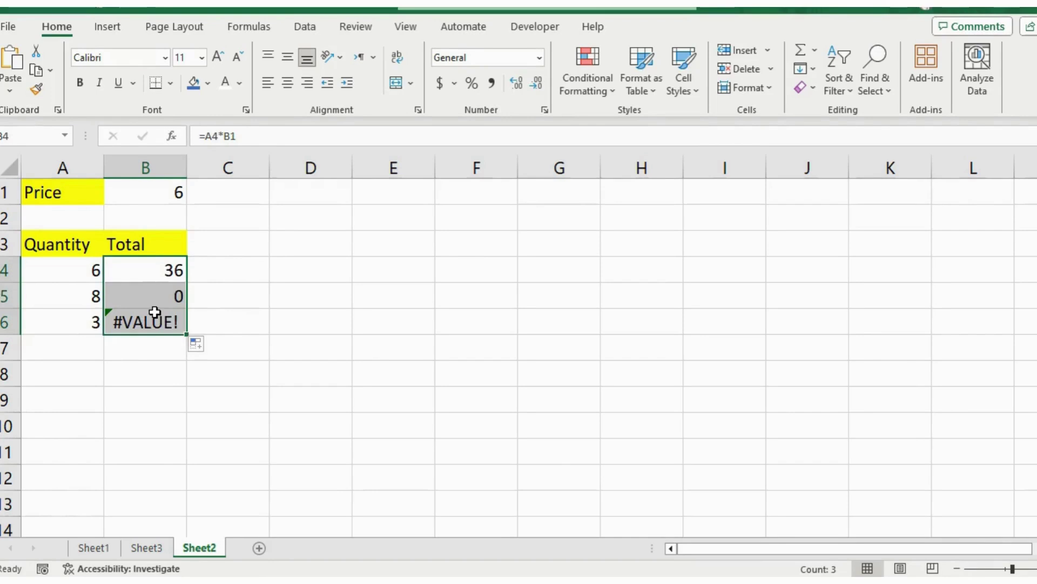
key(ctrl+z)
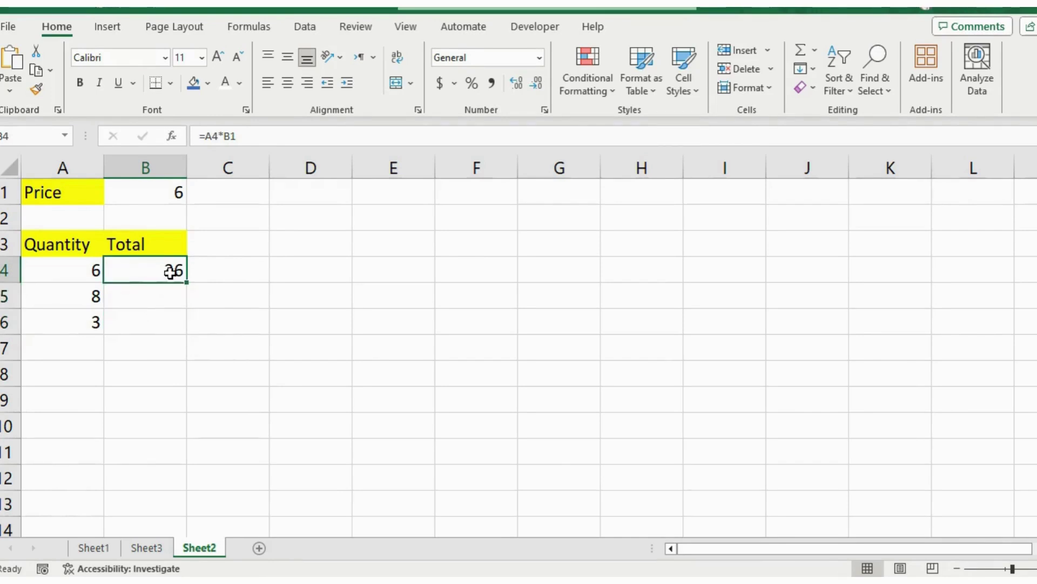
double_click(171, 272)
Step: Replace B4's formula with =A4*$B$1, locking the B1 price, giving 36
key(BackSpace)
key(BackSpace)
key(BackSpace)
key(BackSpace)
key(BackSpace)
key(BackSpace)
click(195, 267)
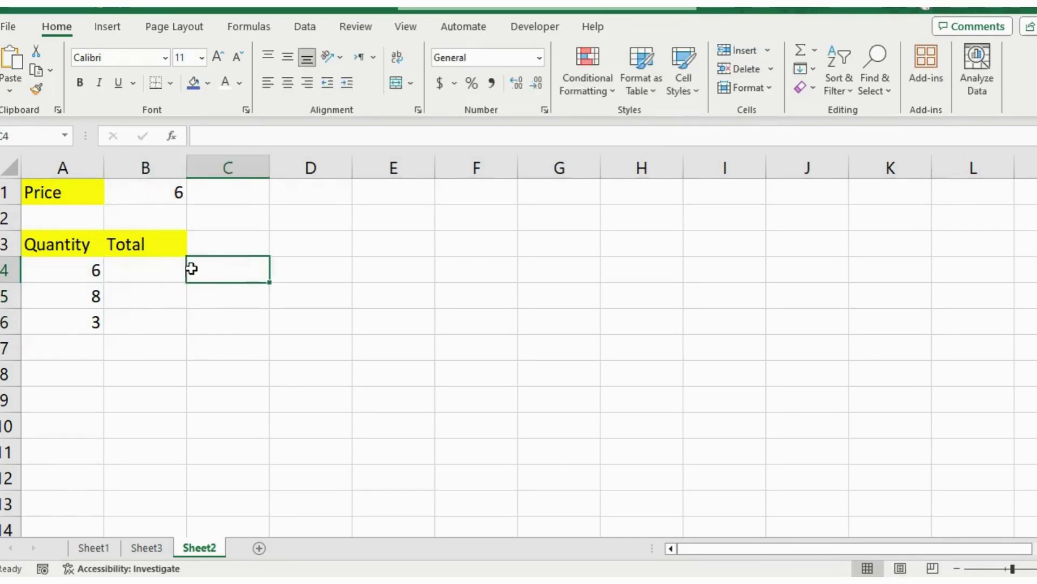
click(148, 264)
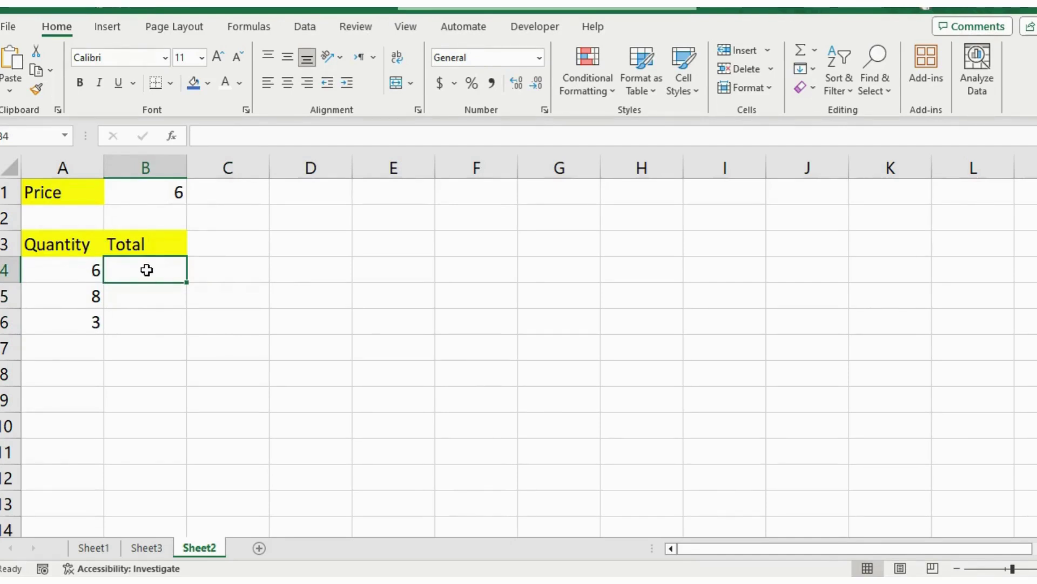
text(=)
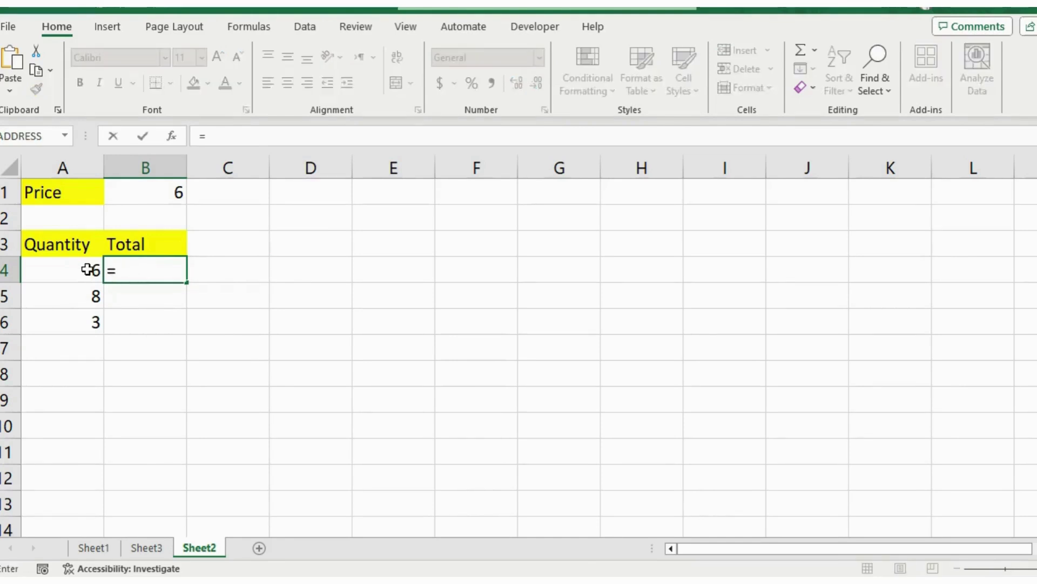
click(80, 270)
text(*)
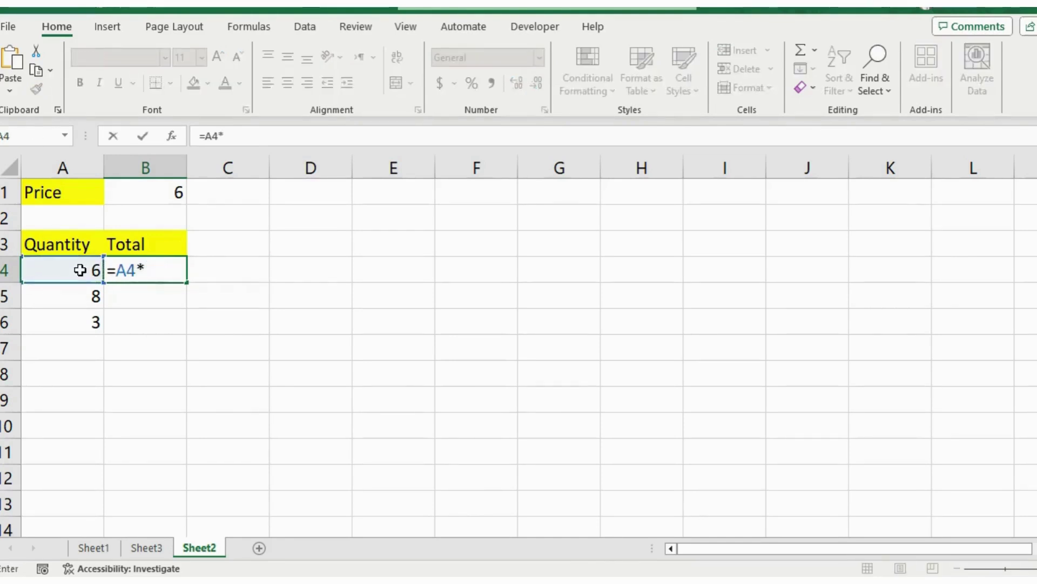
click(155, 190)
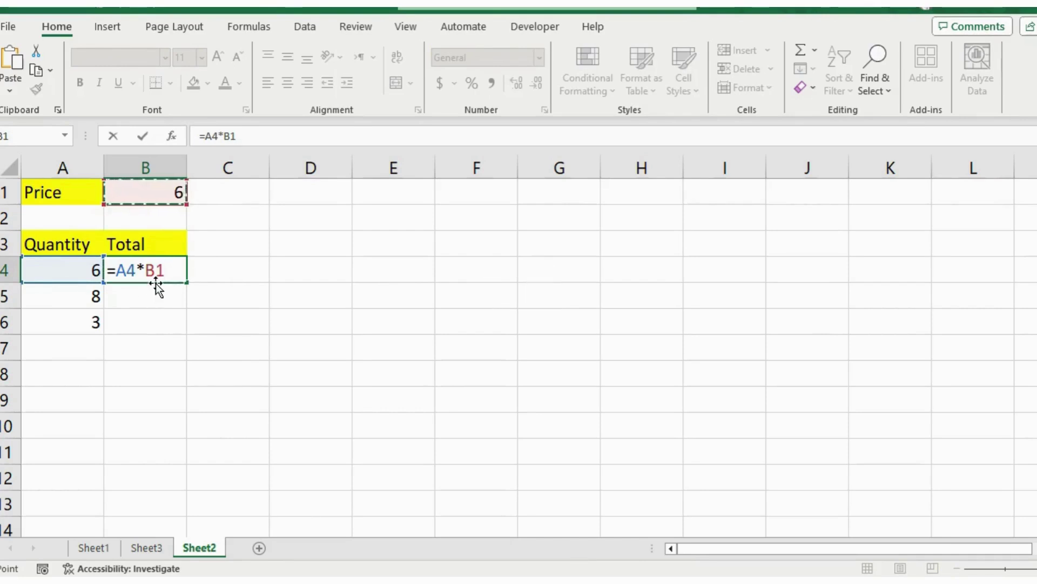
key(F4)
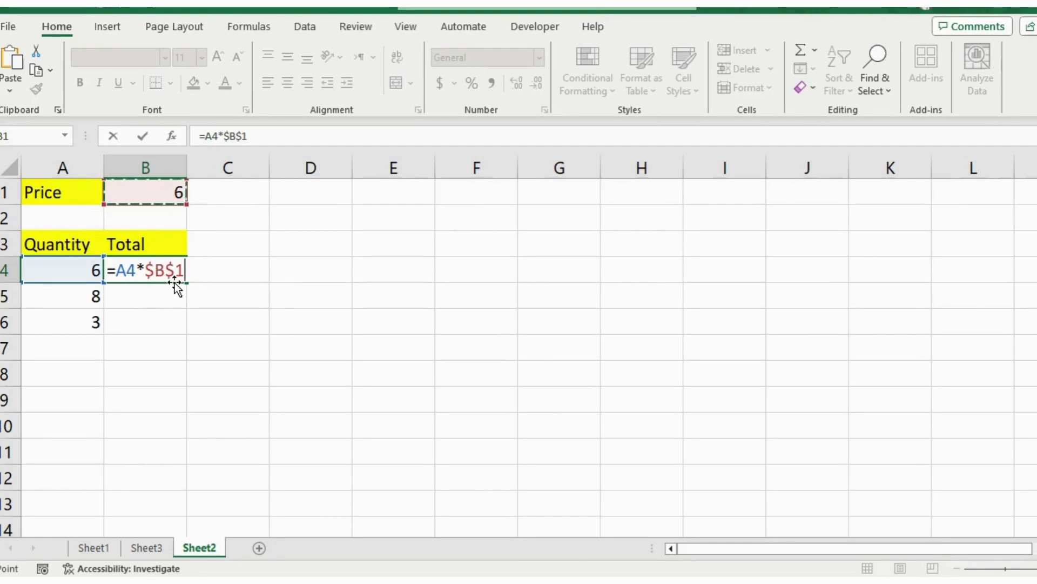
key(Return)
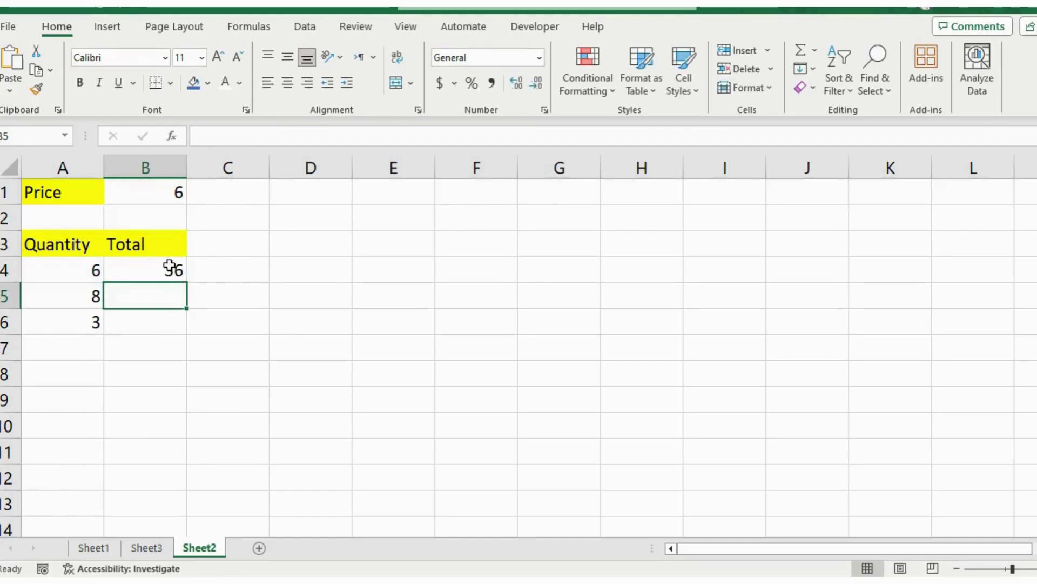
Step: Fill B4 down to B6 and confirm B5 and B6 still reference $B$1
click(179, 276)
drag(185, 280, 182, 334)
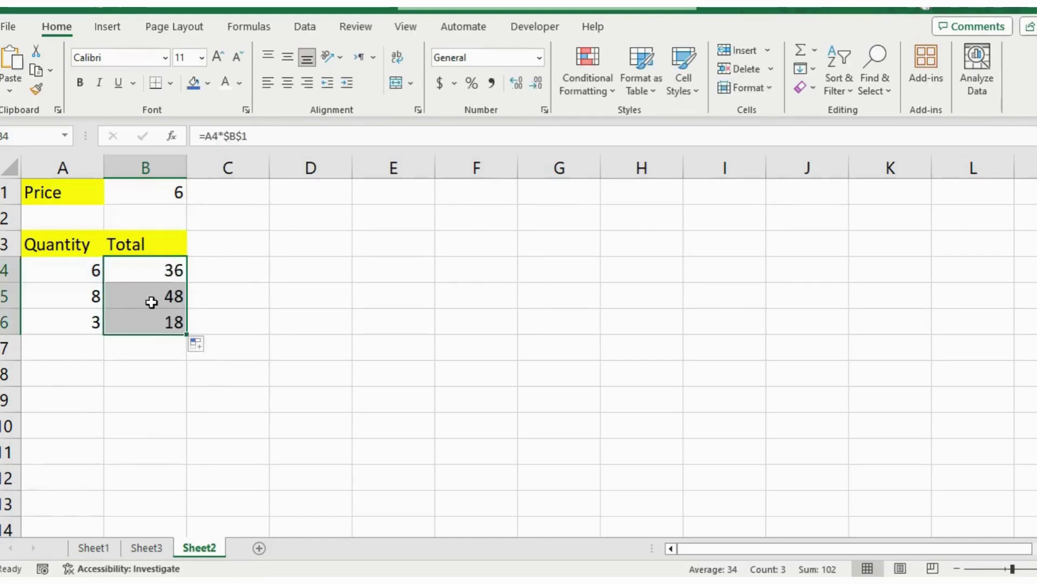
double_click(174, 295)
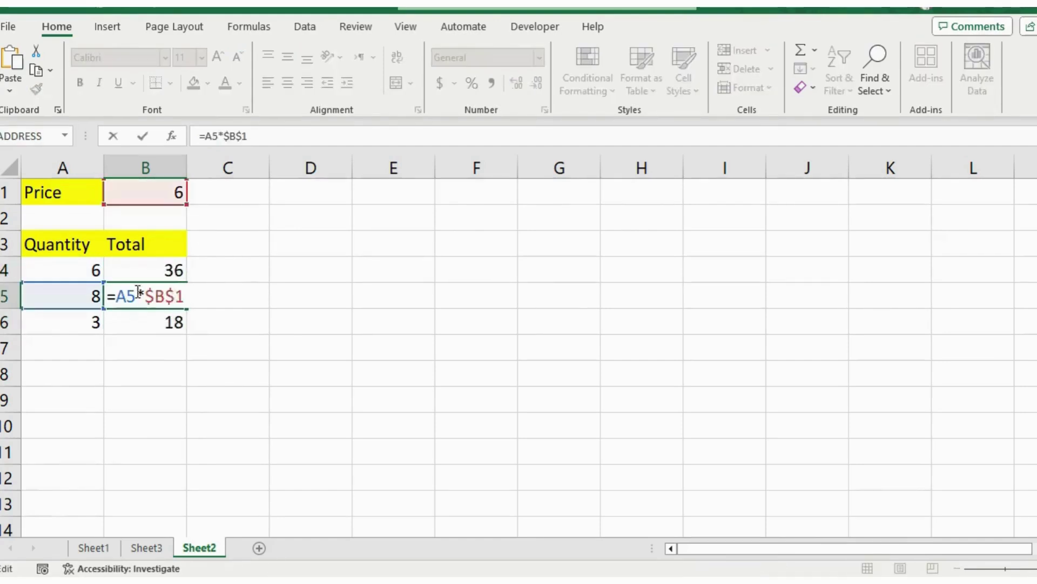
double_click(161, 329)
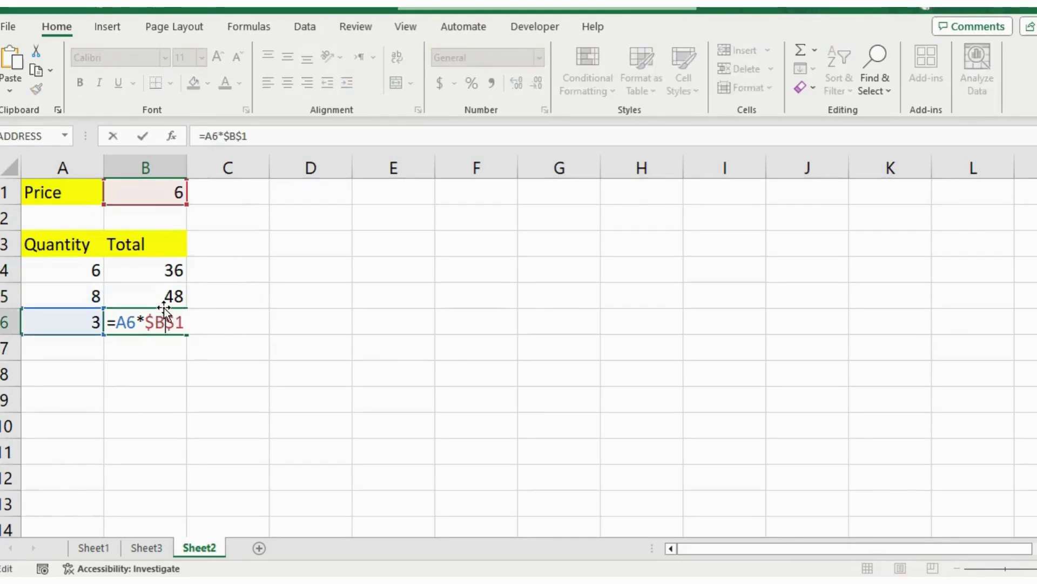
click(163, 301)
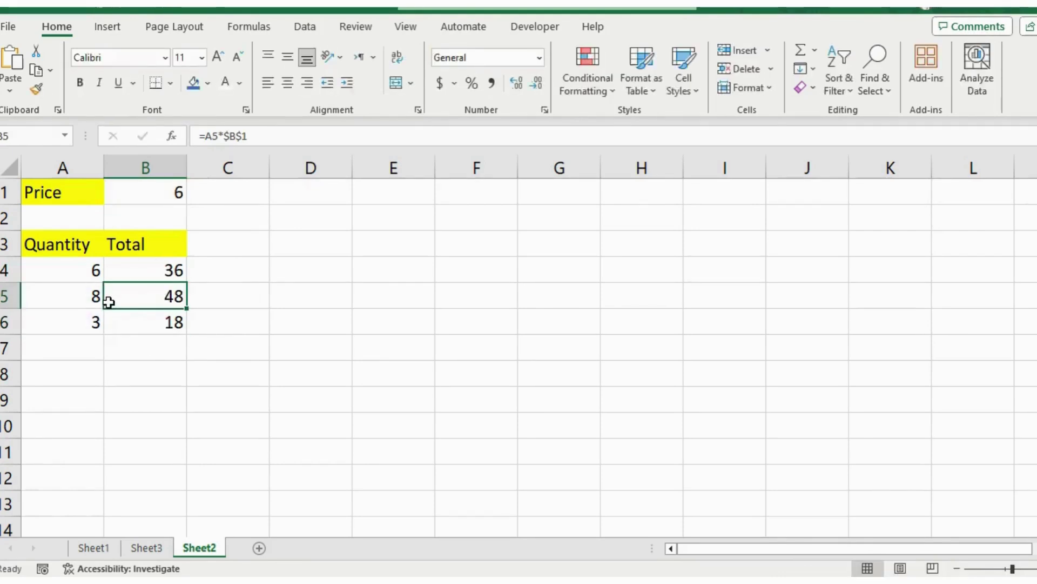
click(154, 194)
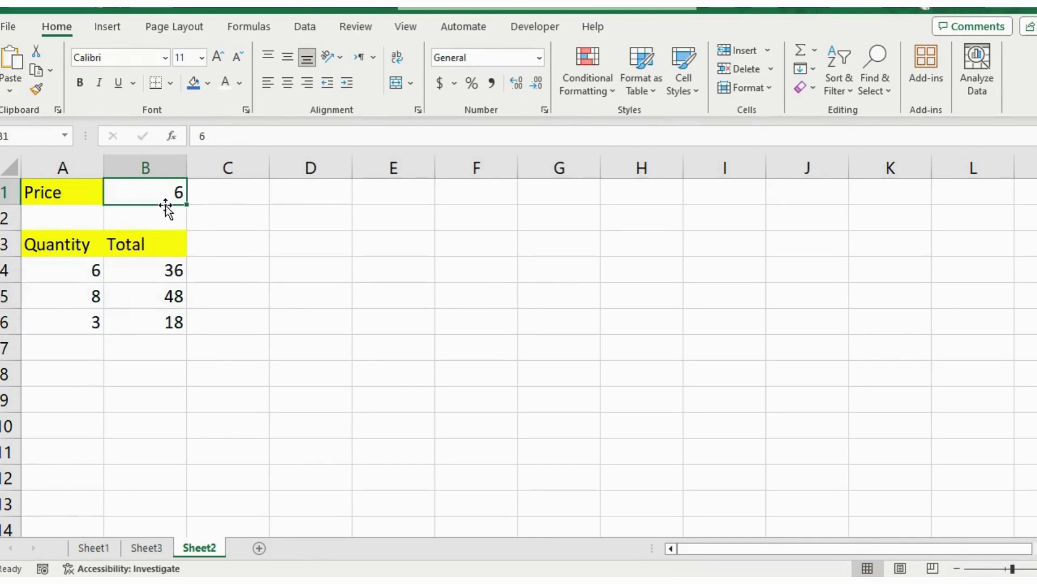
click(154, 295)
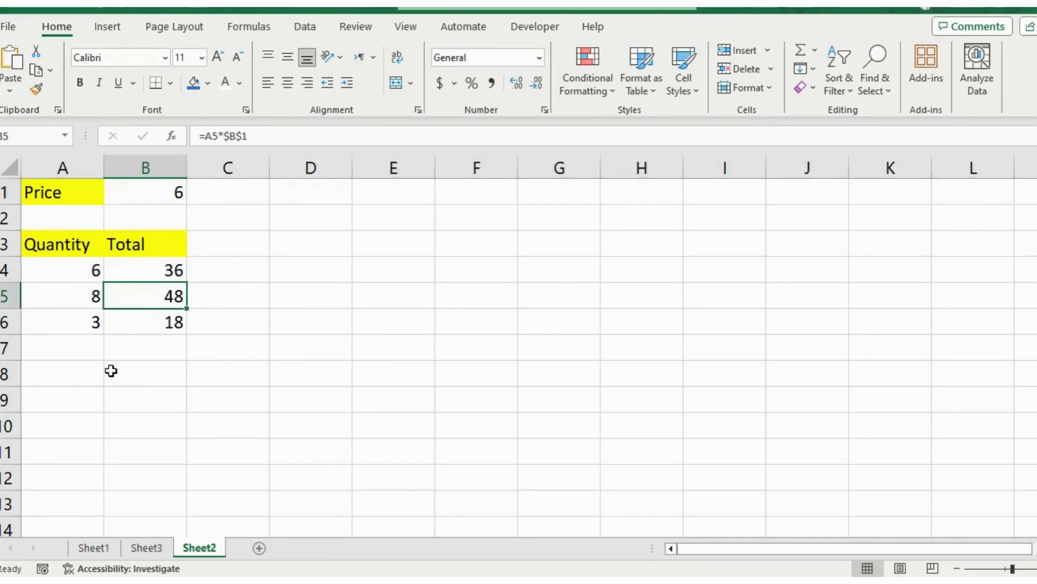